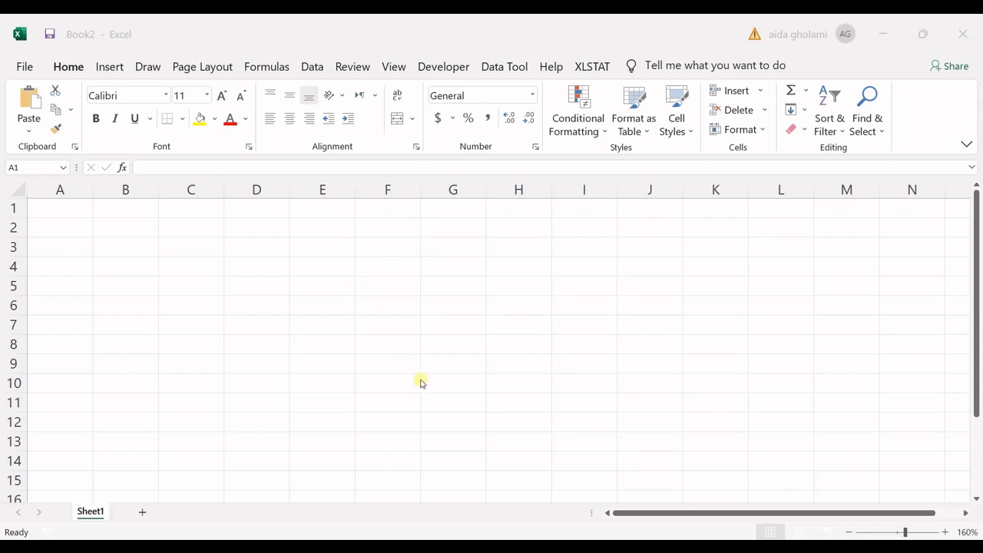
Handwrite the title "obs." and the row labels "Men" and "Women" on the sheet with the black pen.
{"action": "left_click", "coordinate": [148, 67]}
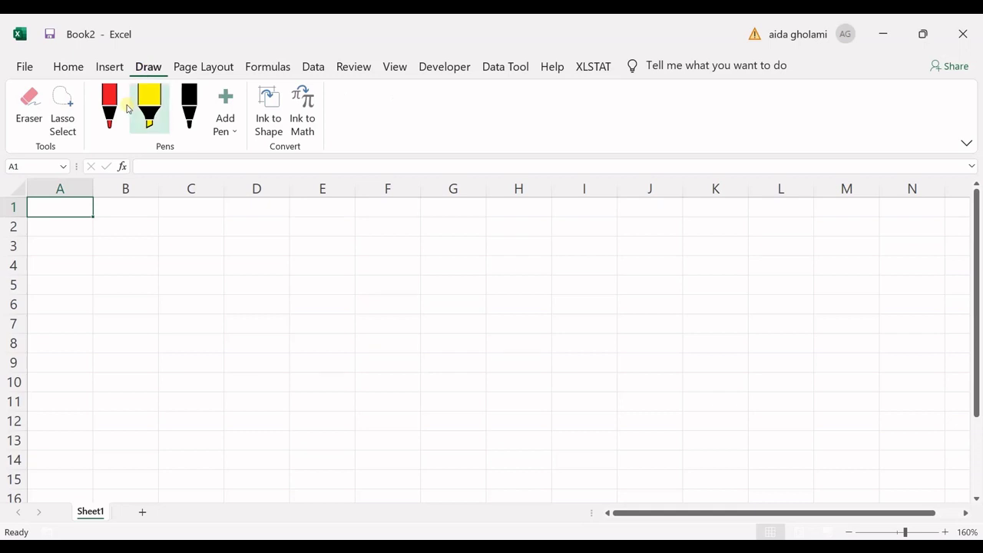
{"action": "left_click", "coordinate": [189, 108]}
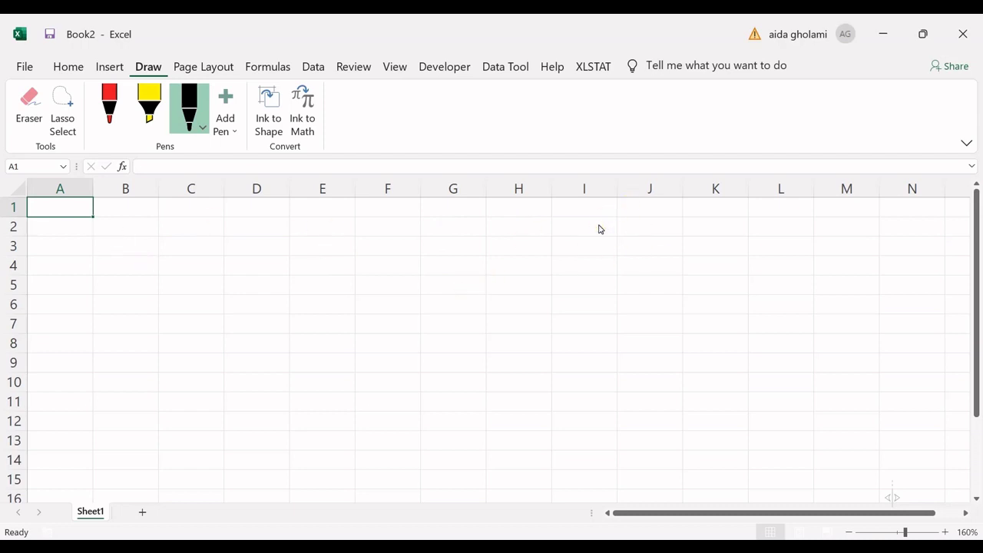
{"action": "mouse_move", "coordinate": [597, 224]}
{"action": "left_mouse_down"}
{"action": "mouse_move", "coordinate": [612, 222]}
{"action": "mouse_move", "coordinate": [625, 243]}
{"action": "left_mouse_up"}
{"action": "mouse_move", "coordinate": [671, 221]}
{"action": "left_mouse_down"}
{"action": "mouse_move", "coordinate": [669, 237]}
{"action": "mouse_move", "coordinate": [654, 244]}
{"action": "left_mouse_up"}
{"action": "left_click", "coordinate": [680, 238]}
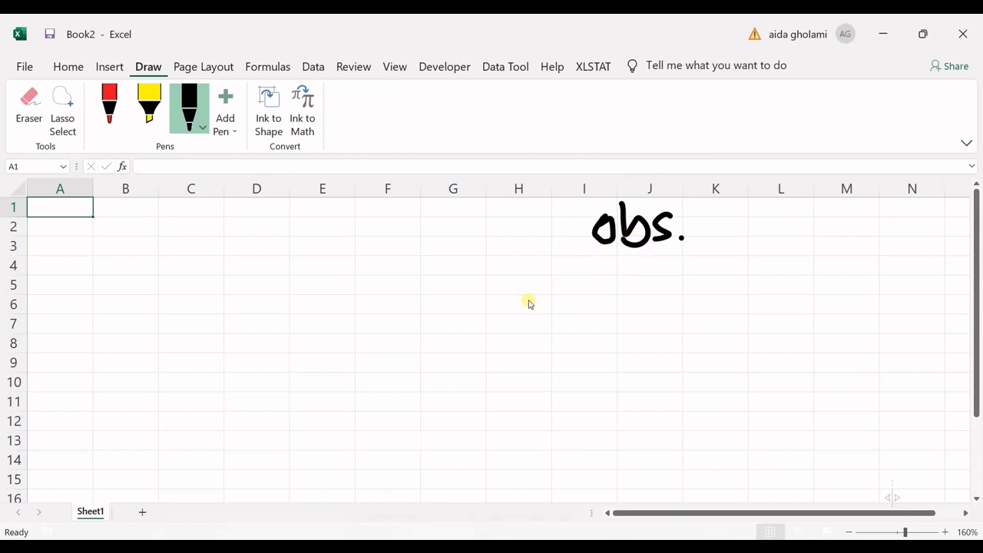
{"action": "mouse_move", "coordinate": [493, 299]}
{"action": "left_mouse_down"}
{"action": "mouse_move", "coordinate": [513, 273]}
{"action": "mouse_move", "coordinate": [547, 299]}
{"action": "mouse_move", "coordinate": [566, 281]}
{"action": "mouse_move", "coordinate": [574, 301]}
{"action": "left_mouse_up"}
{"action": "mouse_move", "coordinate": [496, 330]}
{"action": "left_mouse_down"}
{"action": "mouse_move", "coordinate": [500, 351]}
{"action": "mouse_move", "coordinate": [582, 332]}
{"action": "mouse_move", "coordinate": [604, 349]}
{"action": "mouse_move", "coordinate": [634, 338]}
{"action": "mouse_move", "coordinate": [650, 350]}
{"action": "left_mouse_up"}
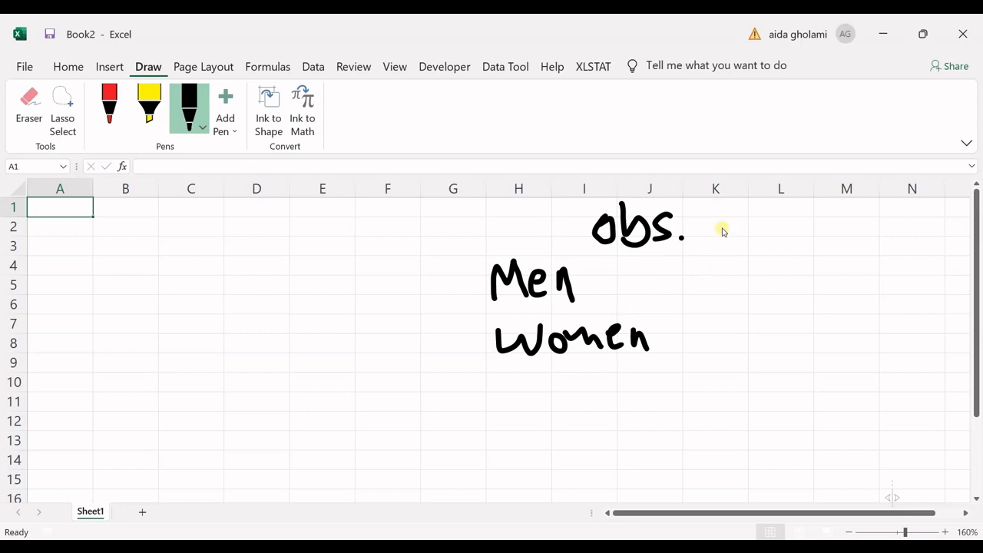
Handwrite the column headings "late" and "on_time" beside "obs." in black ink.
{"action": "mouse_move", "coordinate": [721, 229]}
{"action": "left_mouse_down"}
{"action": "mouse_move", "coordinate": [730, 264]}
{"action": "mouse_move", "coordinate": [753, 258]}
{"action": "left_mouse_up"}
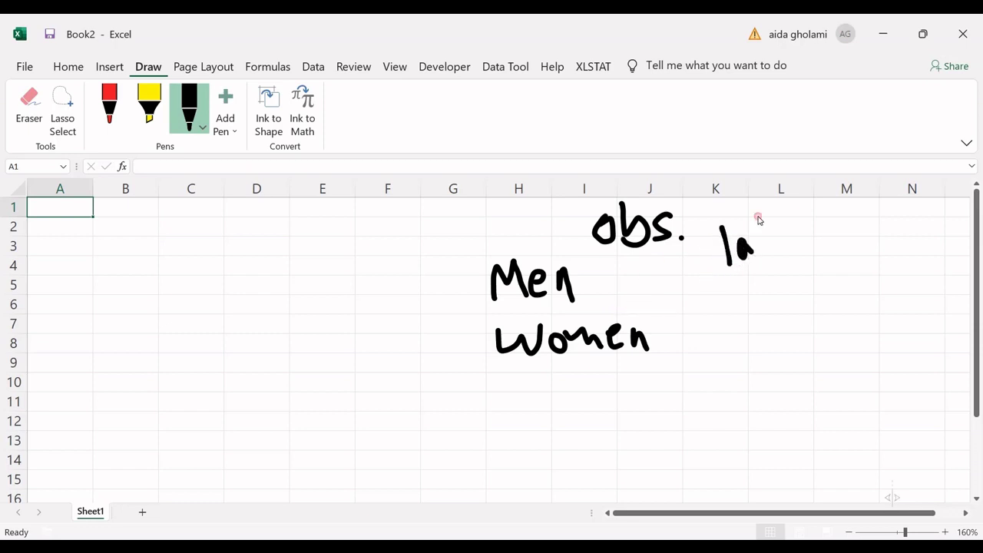
{"action": "mouse_move", "coordinate": [757, 217]}
{"action": "left_mouse_down"}
{"action": "mouse_move", "coordinate": [761, 261]}
{"action": "mouse_move", "coordinate": [769, 232]}
{"action": "mouse_move", "coordinate": [800, 255]}
{"action": "left_mouse_up"}
{"action": "left_click", "coordinate": [777, 246]}
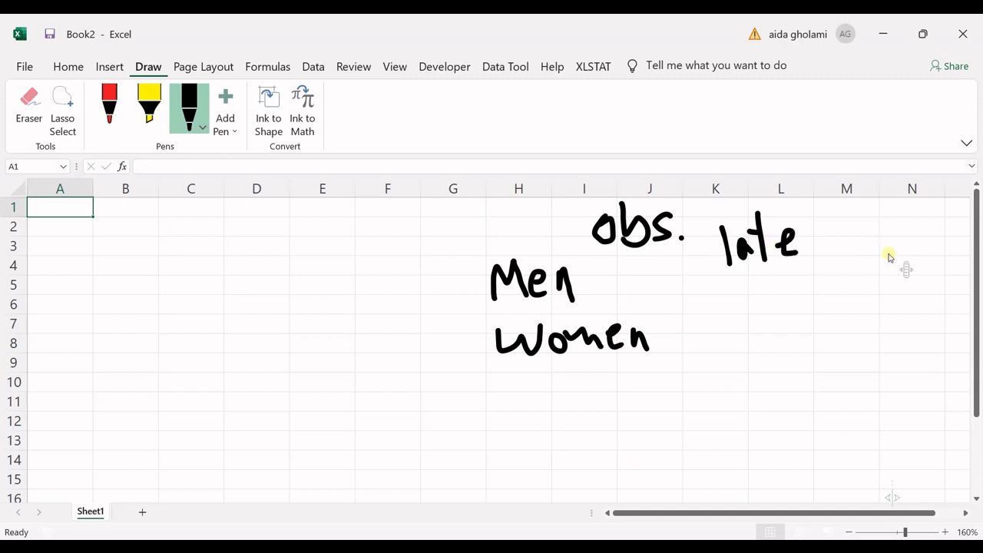
{"action": "mouse_move", "coordinate": [874, 235]}
{"action": "left_mouse_down"}
{"action": "mouse_move", "coordinate": [868, 254]}
{"action": "mouse_move", "coordinate": [877, 235]}
{"action": "mouse_move", "coordinate": [899, 244]}
{"action": "mouse_move", "coordinate": [908, 265]}
{"action": "mouse_move", "coordinate": [935, 261]}
{"action": "mouse_move", "coordinate": [928, 244]}
{"action": "left_mouse_up"}
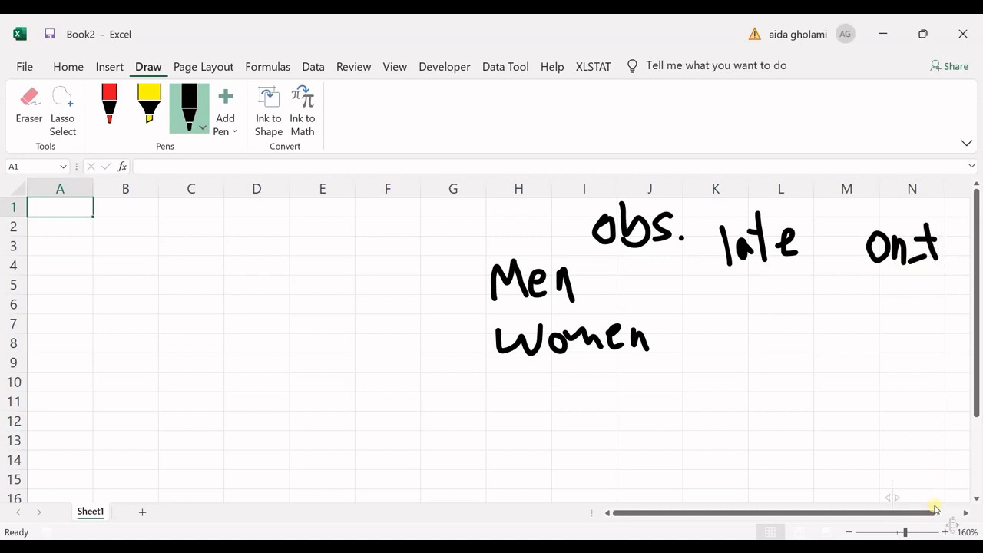
{"action": "left_click", "coordinate": [966, 511]}
{"action": "mouse_move", "coordinate": [882, 241]}
{"action": "left_mouse_down"}
{"action": "mouse_move", "coordinate": [884, 260]}
{"action": "mouse_move", "coordinate": [909, 265]}
{"action": "mouse_move", "coordinate": [925, 264]}
{"action": "mouse_move", "coordinate": [938, 244]}
{"action": "mouse_move", "coordinate": [949, 267]}
{"action": "left_mouse_up"}
{"action": "left_click", "coordinate": [873, 222]}
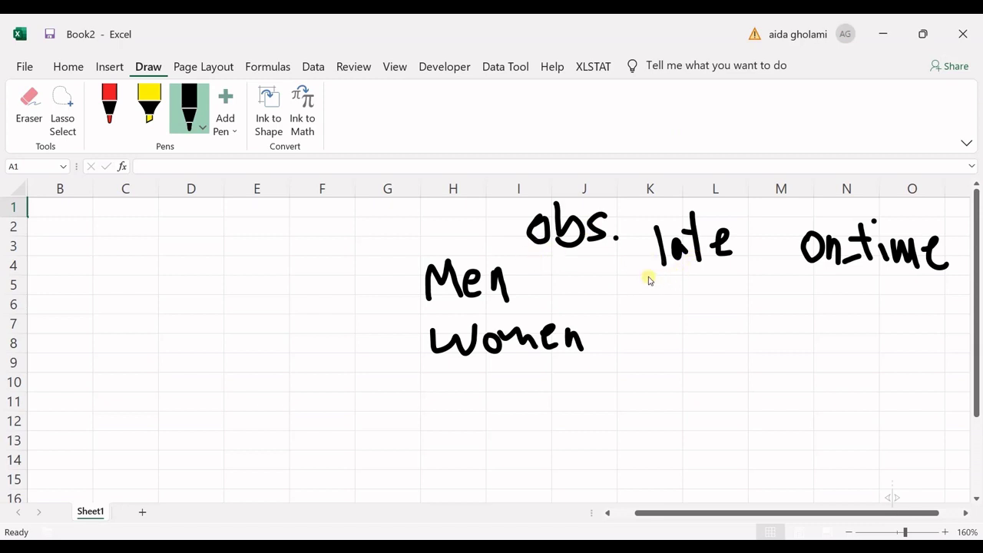
Handwrite the counts 32 and 68 in the Men row and 19 and 81 in the Women row.
{"action": "mouse_move", "coordinate": [642, 274]}
{"action": "left_mouse_down"}
{"action": "mouse_move", "coordinate": [649, 293]}
{"action": "mouse_move", "coordinate": [633, 313]}
{"action": "left_mouse_up"}
{"action": "left_click_drag", "start_coordinate": [690, 275], "coordinate": [720, 311]}
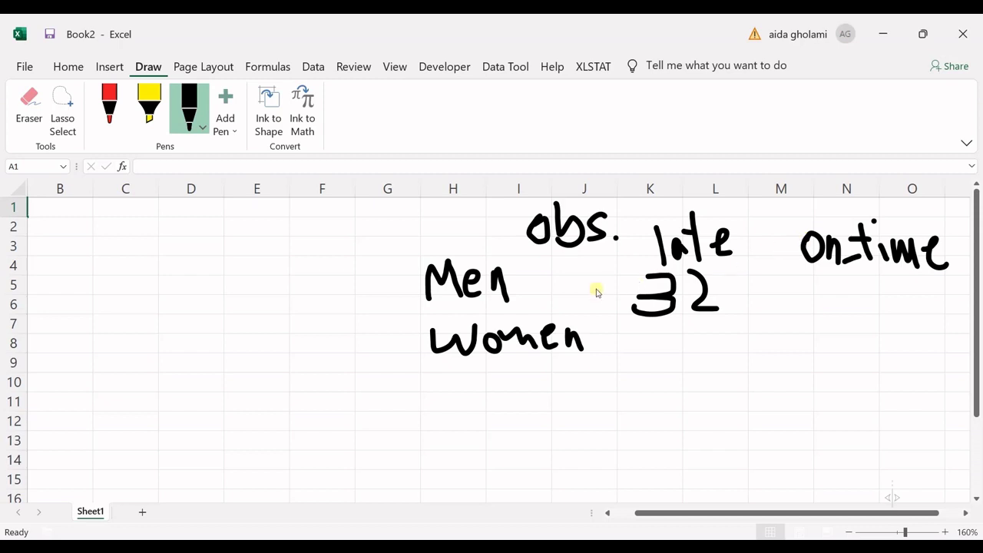
{"action": "mouse_move", "coordinate": [828, 277]}
{"action": "left_mouse_down"}
{"action": "mouse_move", "coordinate": [838, 301]}
{"action": "mouse_move", "coordinate": [813, 295]}
{"action": "mouse_move", "coordinate": [862, 305]}
{"action": "mouse_move", "coordinate": [849, 270]}
{"action": "left_mouse_up"}
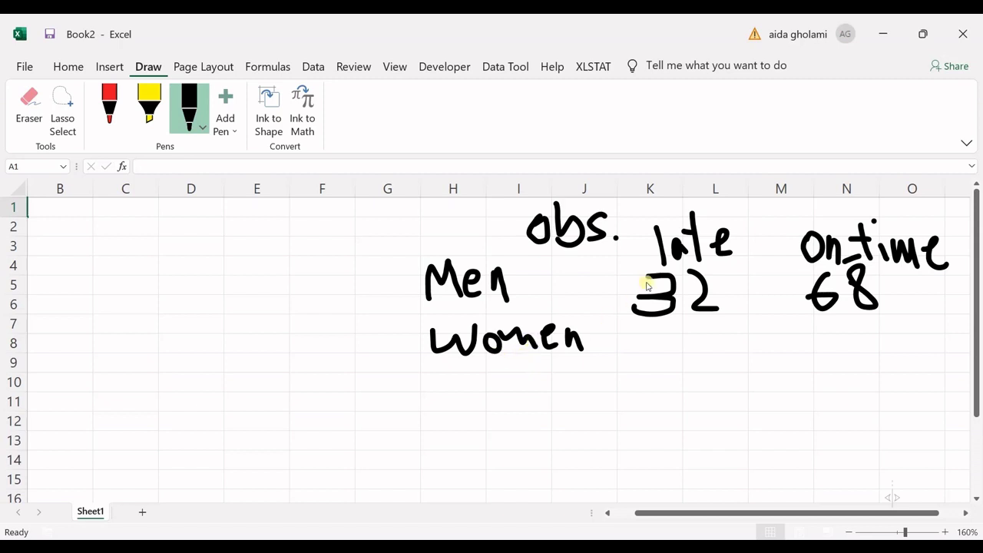
{"action": "left_click_drag", "start_coordinate": [640, 329], "coordinate": [640, 362]}
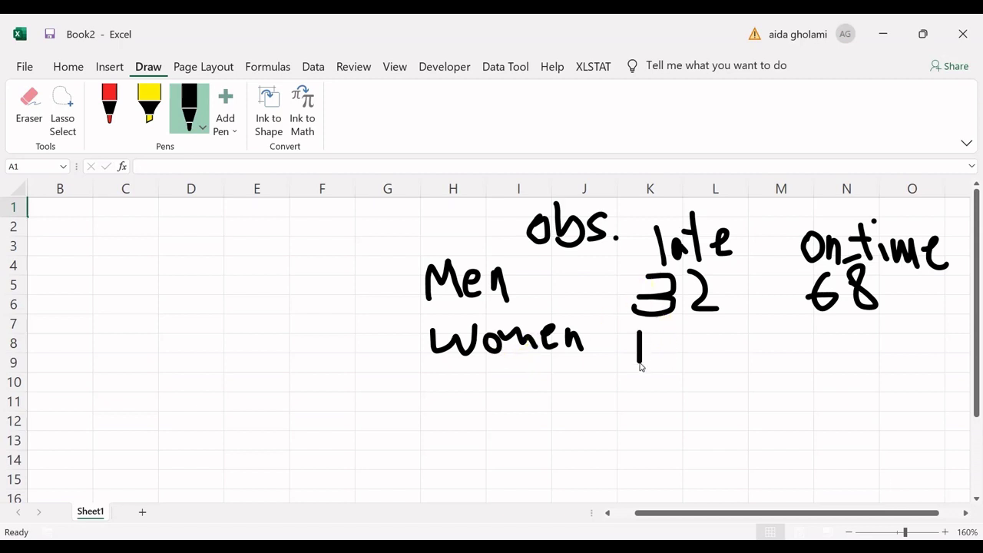
{"action": "mouse_move", "coordinate": [671, 334]}
{"action": "left_mouse_down"}
{"action": "mouse_move", "coordinate": [681, 332]}
{"action": "mouse_move", "coordinate": [682, 369]}
{"action": "left_mouse_up"}
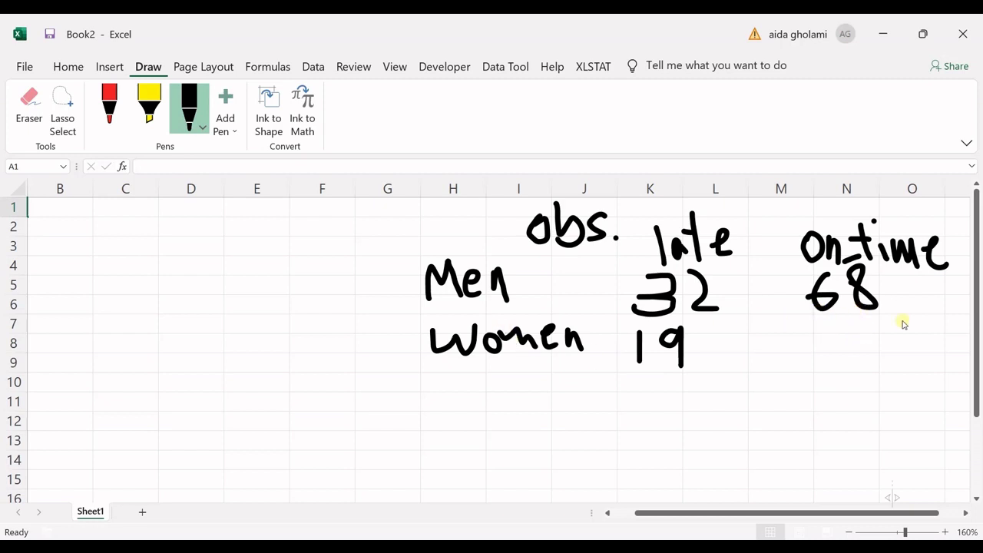
{"action": "mouse_move", "coordinate": [819, 335]}
{"action": "left_mouse_down"}
{"action": "mouse_move", "coordinate": [842, 343]}
{"action": "mouse_move", "coordinate": [827, 328]}
{"action": "mouse_move", "coordinate": [845, 332]}
{"action": "mouse_move", "coordinate": [862, 358]}
{"action": "left_mouse_up"}
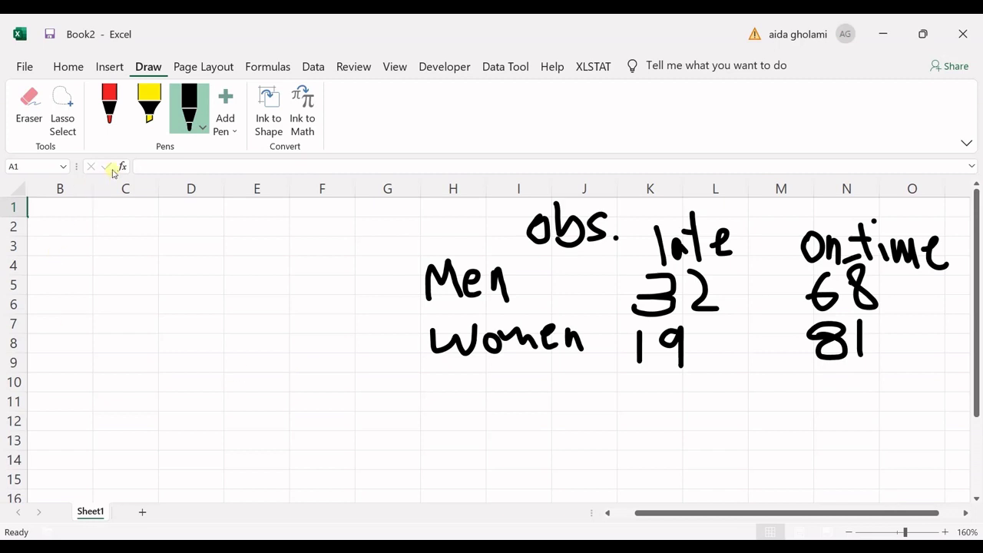
Draw red horizontal and vertical lines separating the rows and columns of the handwritten table.
{"action": "left_click", "coordinate": [106, 125]}
{"action": "left_click_drag", "start_coordinate": [401, 309], "coordinate": [952, 321]}
{"action": "left_click_drag", "start_coordinate": [740, 223], "coordinate": [771, 382]}
{"action": "left_click_drag", "start_coordinate": [619, 209], "coordinate": [633, 384]}
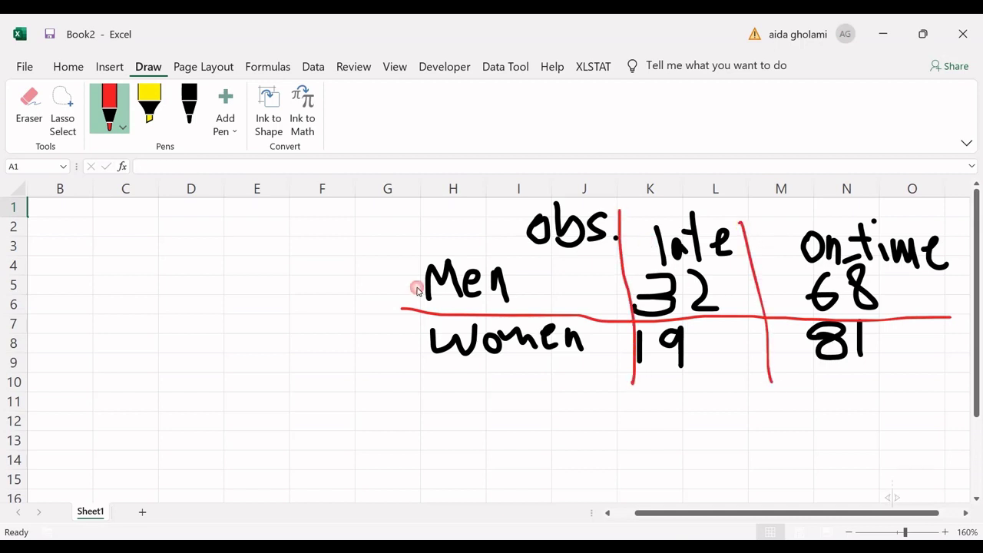
{"action": "left_click_drag", "start_coordinate": [429, 243], "coordinate": [624, 249]}
{"action": "left_click_drag", "start_coordinate": [767, 513], "coordinate": [785, 513]}
{"action": "left_click_drag", "start_coordinate": [554, 244], "coordinate": [926, 269]}
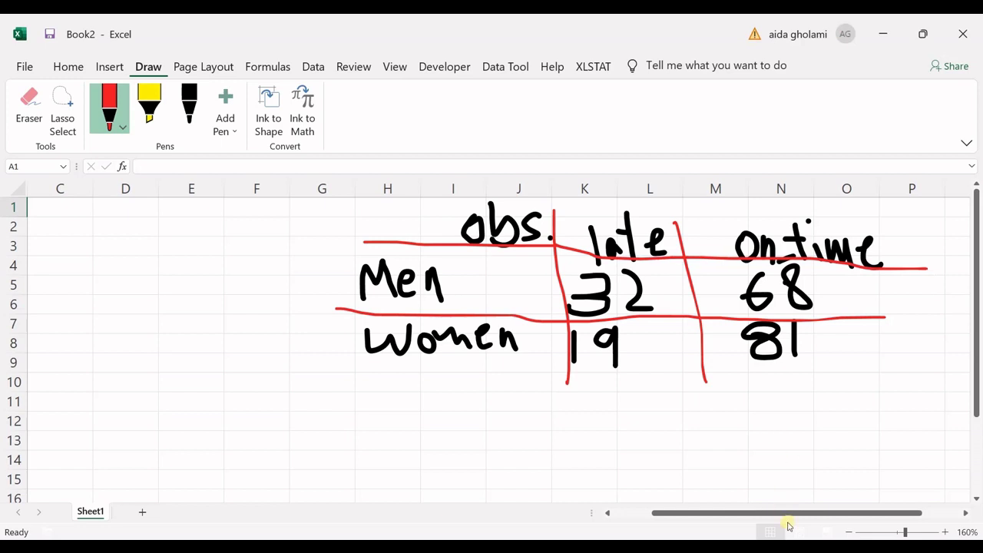
{"action": "left_click_drag", "start_coordinate": [816, 513], "coordinate": [857, 513]}
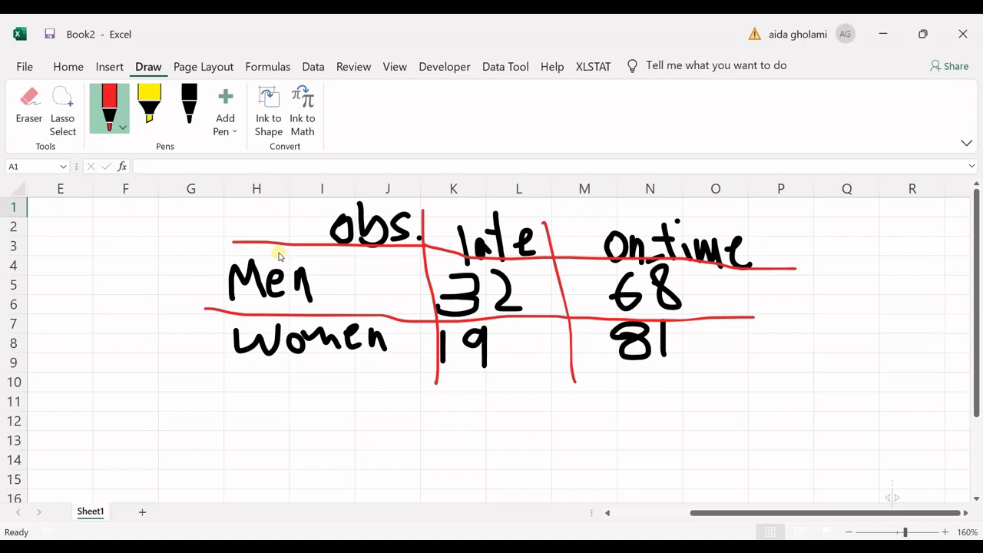
Enter a bold "obs" in cell A1, with the row labels "Men" in A2 and "Women" in A3.
{"action": "left_click_drag", "start_coordinate": [698, 512], "coordinate": [621, 512]}
{"action": "left_click", "coordinate": [68, 66]}
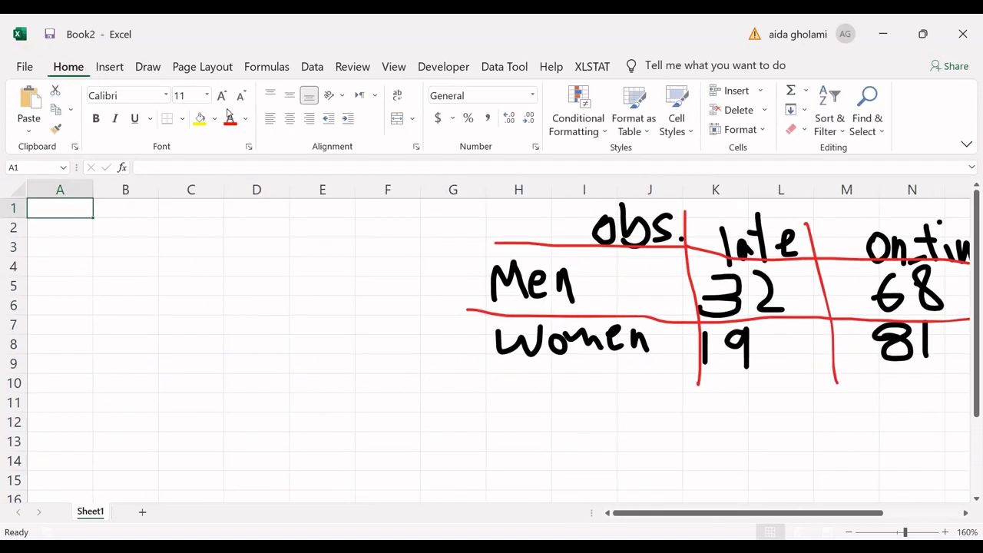
{"action": "left_click", "coordinate": [53, 229]}
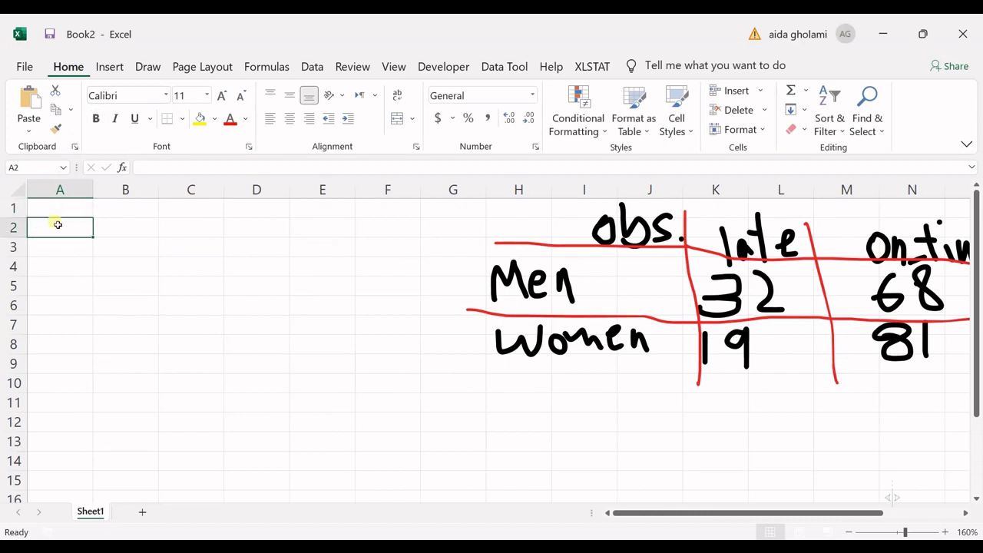
{"action": "left_click", "coordinate": [43, 223]}
{"action": "left_click", "coordinate": [76, 211]}
{"action": "key", "text": "ctrl+b"}
{"action": "type", "text": "obs"}
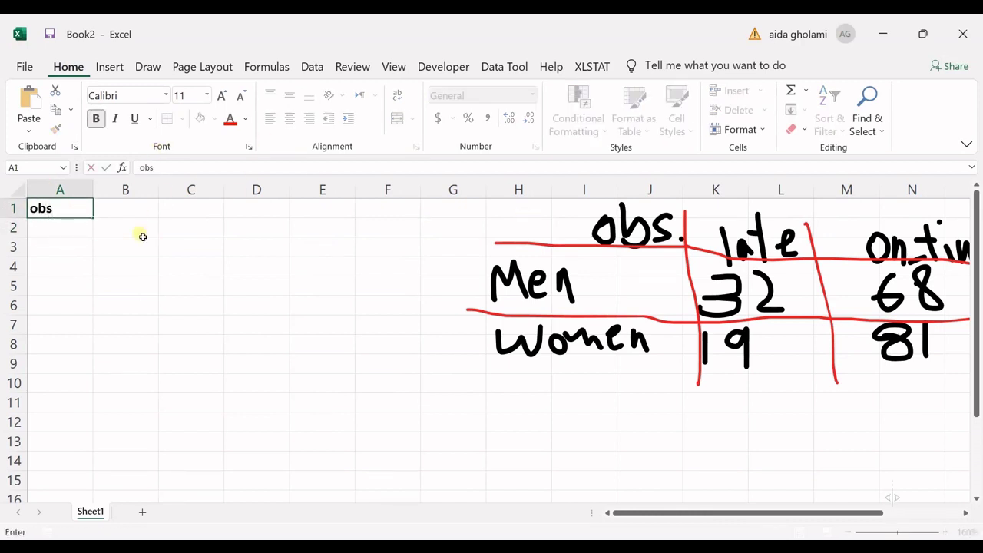
{"action": "key", "text": "Return"}
{"action": "type", "text": "Men"}
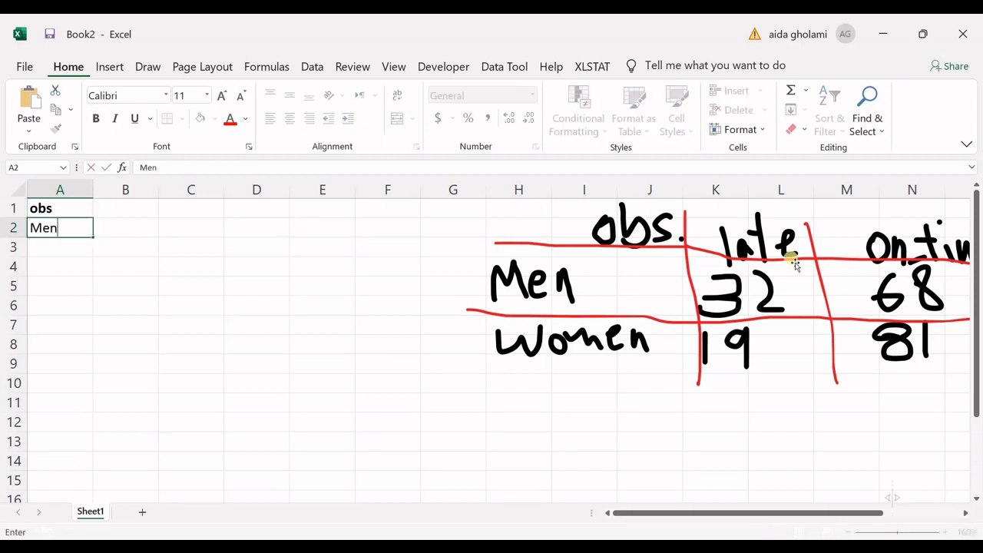
{"action": "key", "text": "ctrl+Return"}
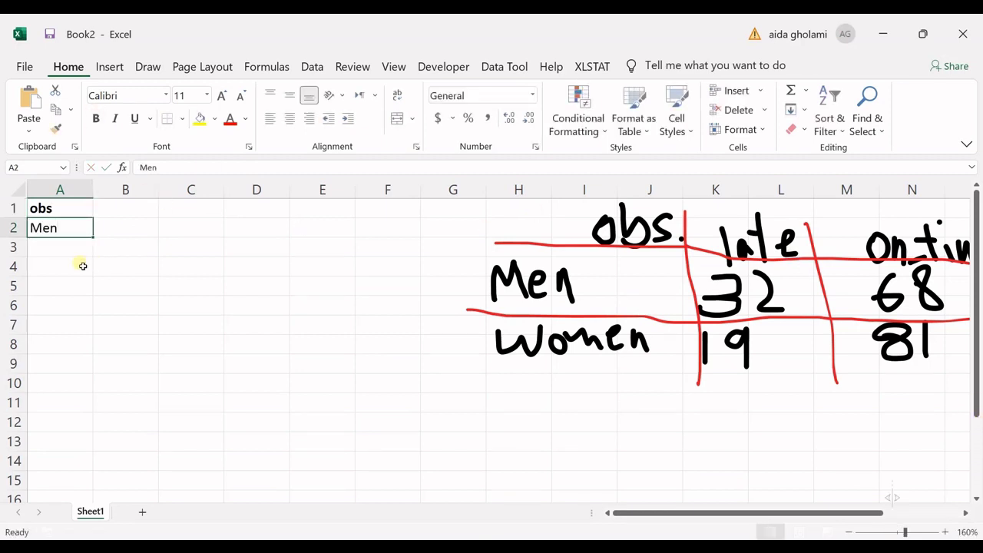
{"action": "left_click", "coordinate": [76, 251]}
{"action": "type", "text": "Women"}
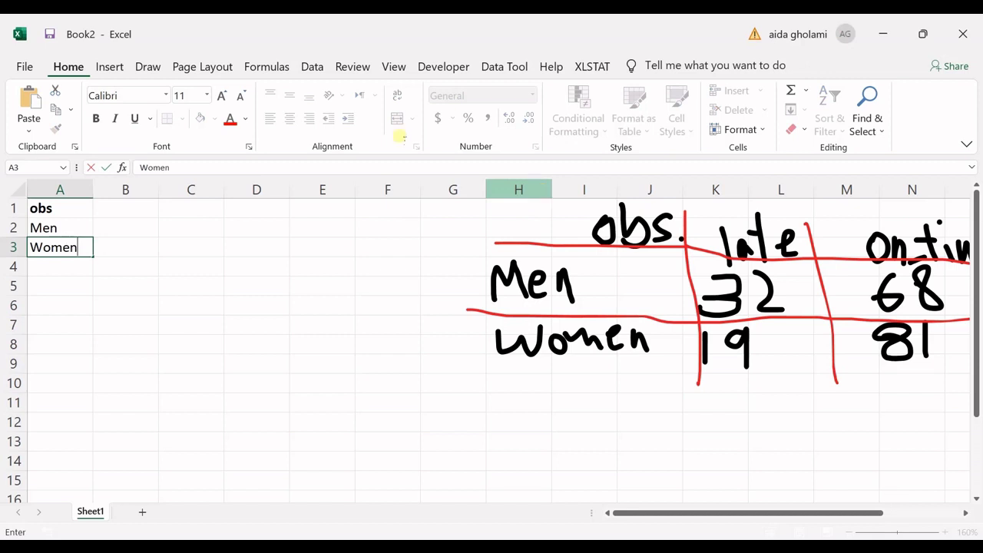
Enter the column headings "Late" in B1 and "on-time" in C1.
{"action": "left_click", "coordinate": [108, 188]}
{"action": "left_click", "coordinate": [116, 210]}
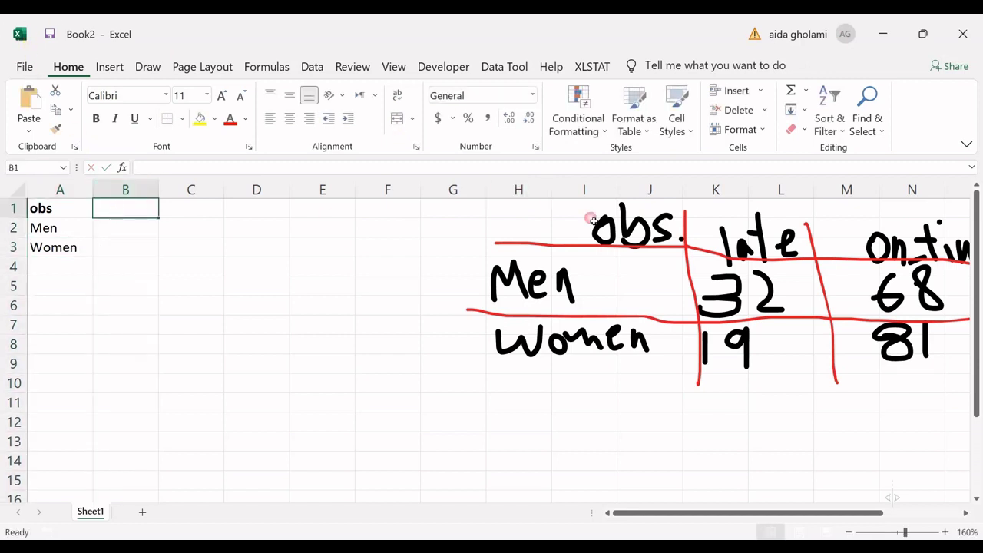
{"action": "type", "text": "Late"}
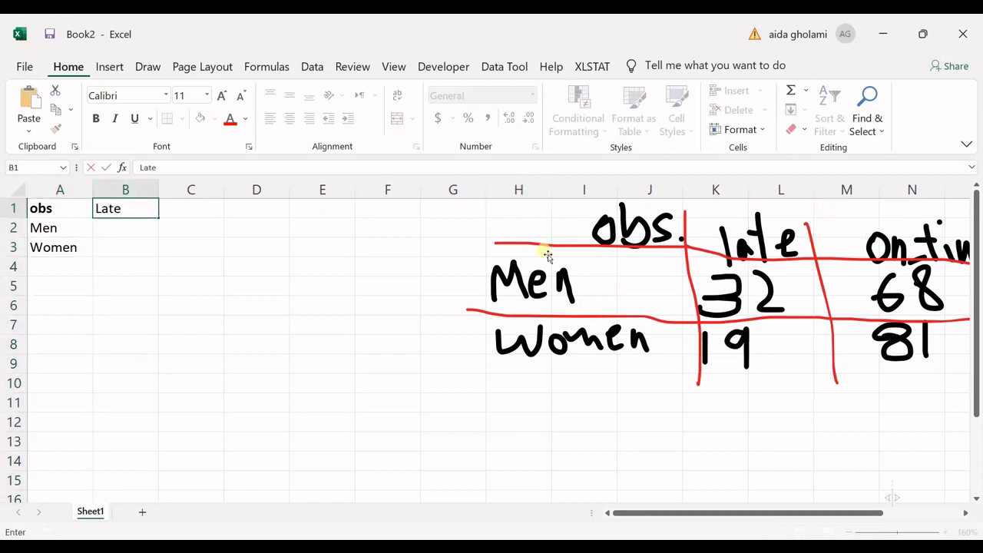
{"action": "left_click", "coordinate": [193, 212]}
{"action": "type", "text": "on-time"}
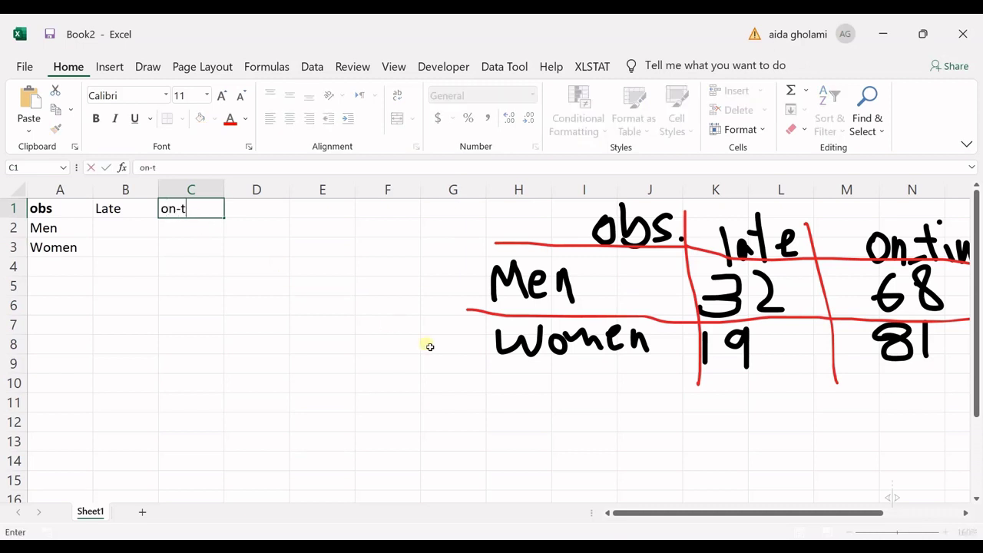
Fill in the counts: 32 late and 68 on-time for Men, 19 late and 81 on-time for Women.
{"action": "left_click", "coordinate": [115, 229]}
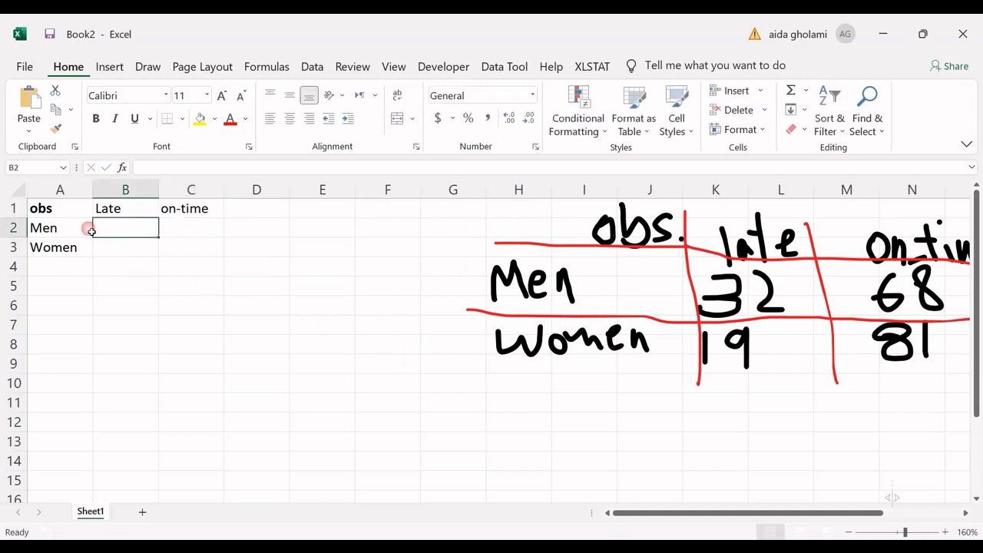
{"action": "type", "text": "32"}
{"action": "key", "text": "Tab"}
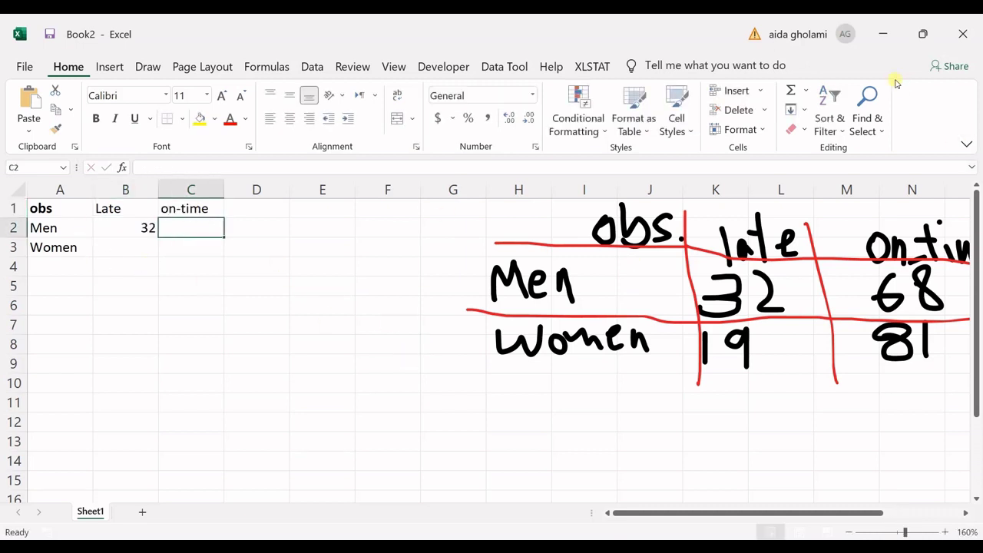
{"action": "type", "text": "68"}
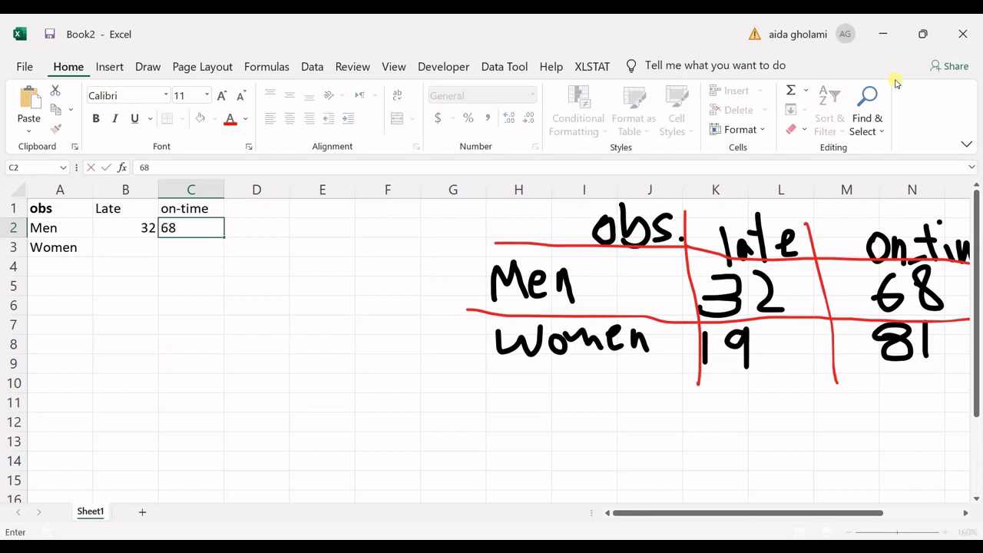
{"action": "key", "text": "Return"}
{"action": "type", "text": "81"}
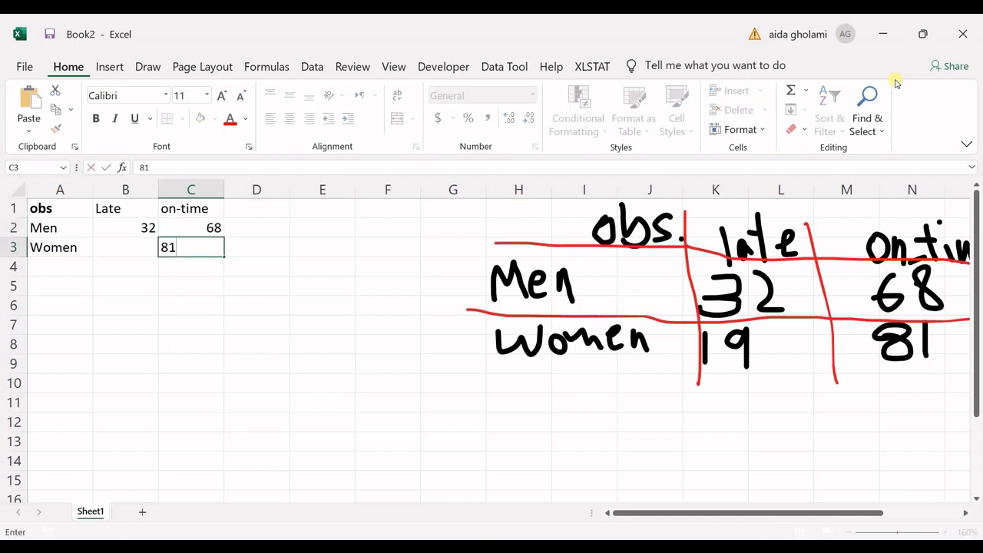
{"action": "key", "text": "Left"}
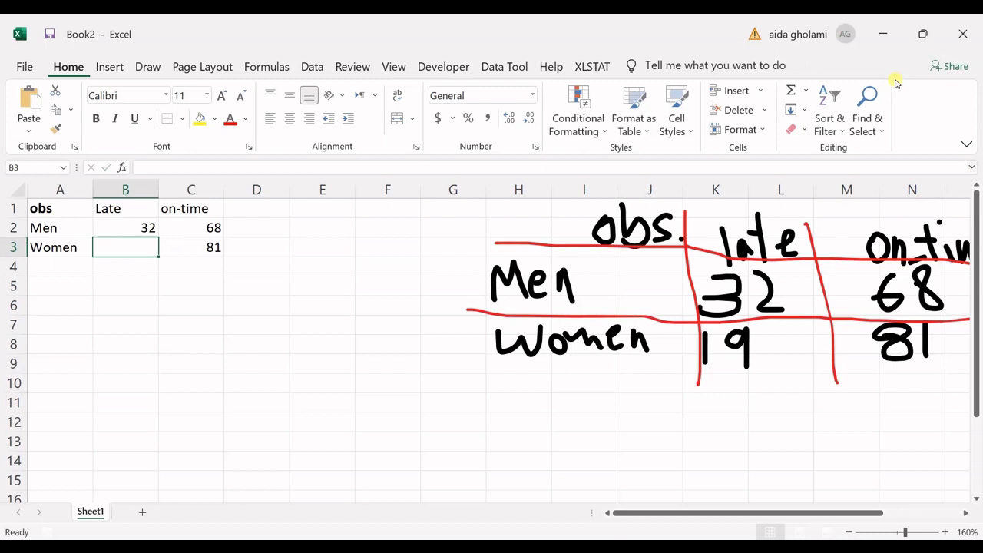
{"action": "type", "text": "19"}
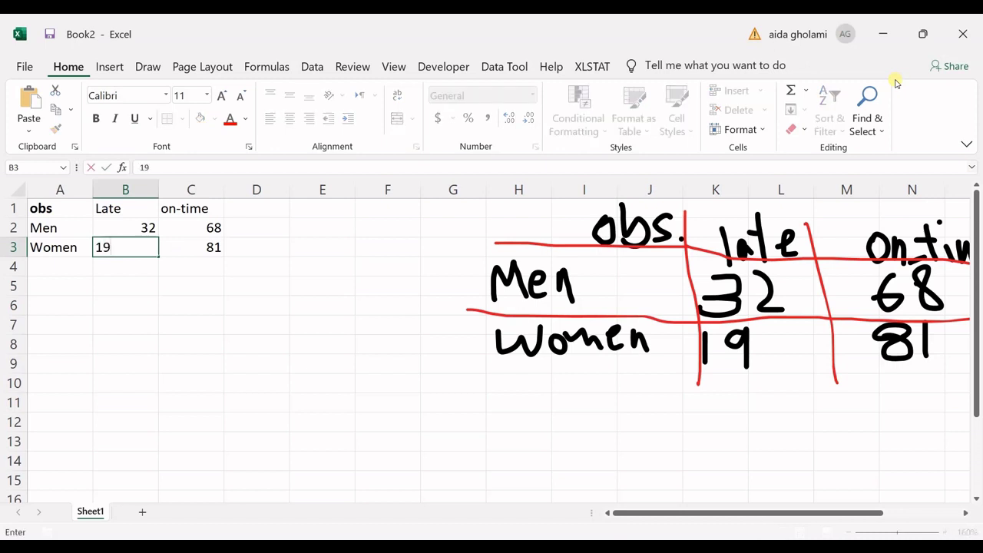
{"action": "key", "text": "Right"}
Total the Men row in D2 with =SUM(B2:C2) and fill the formula down to D3 for the Women row.
{"action": "key", "text": "Right"}
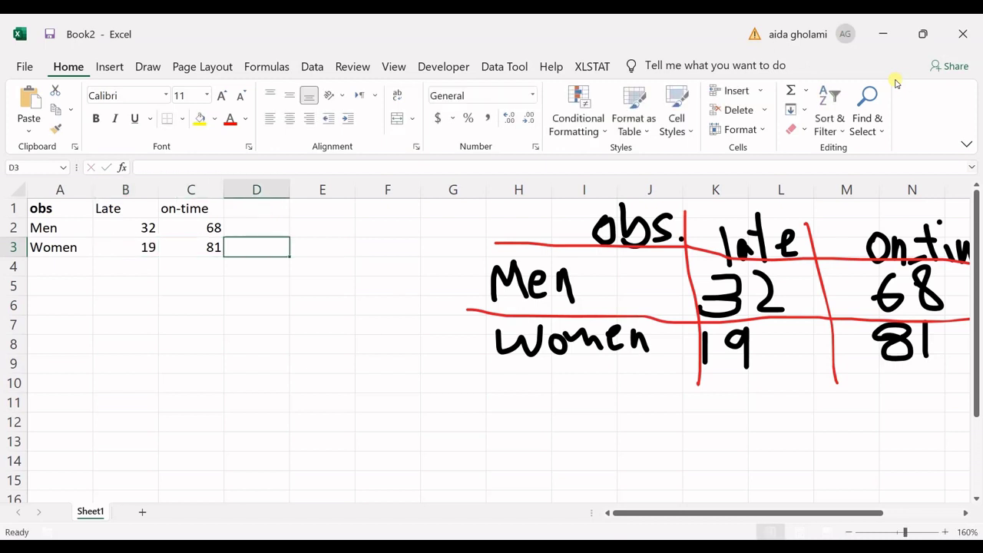
{"action": "key", "text": "Up"}
{"action": "key", "text": "Up"}
{"action": "key", "text": "Down"}
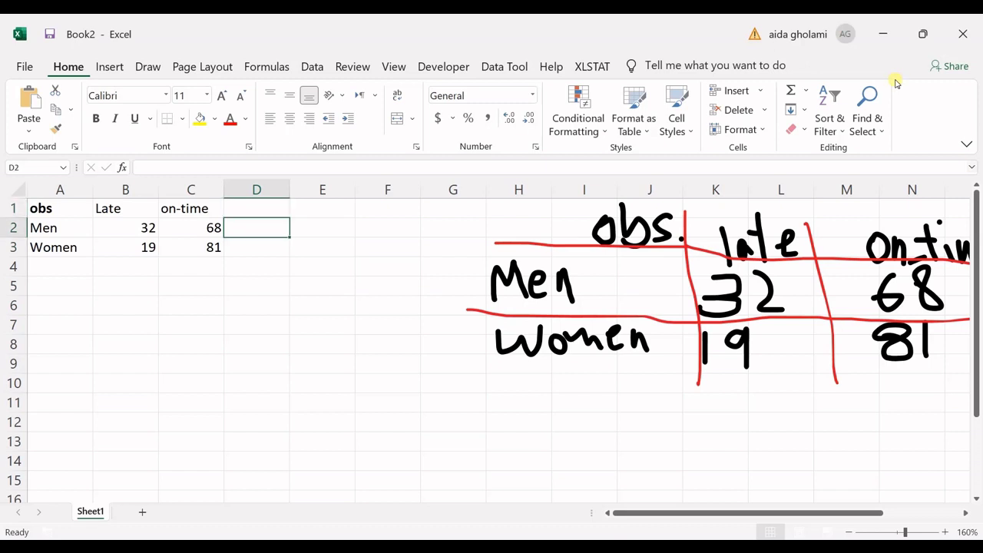
{"action": "type", "text": "=su"}
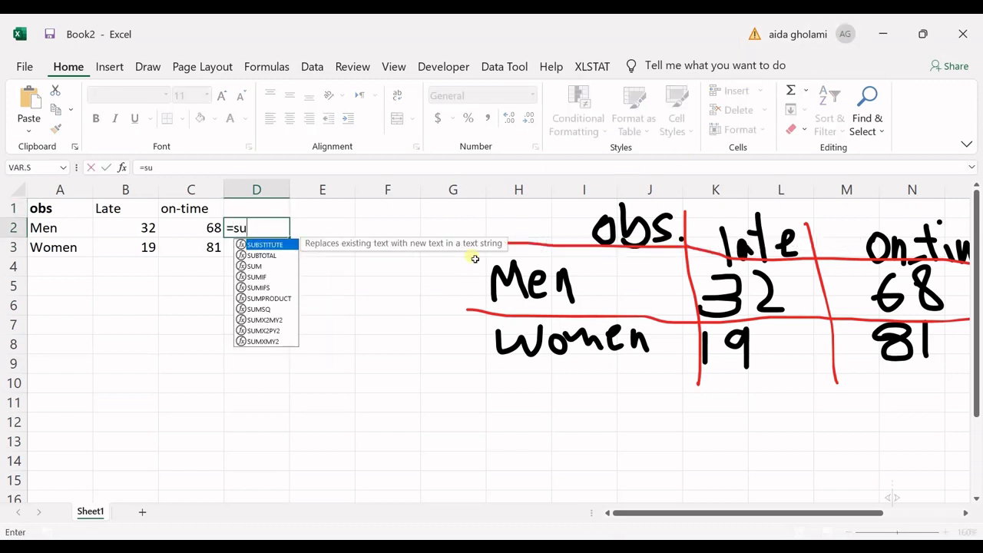
{"action": "double_click", "coordinate": [276, 267]}
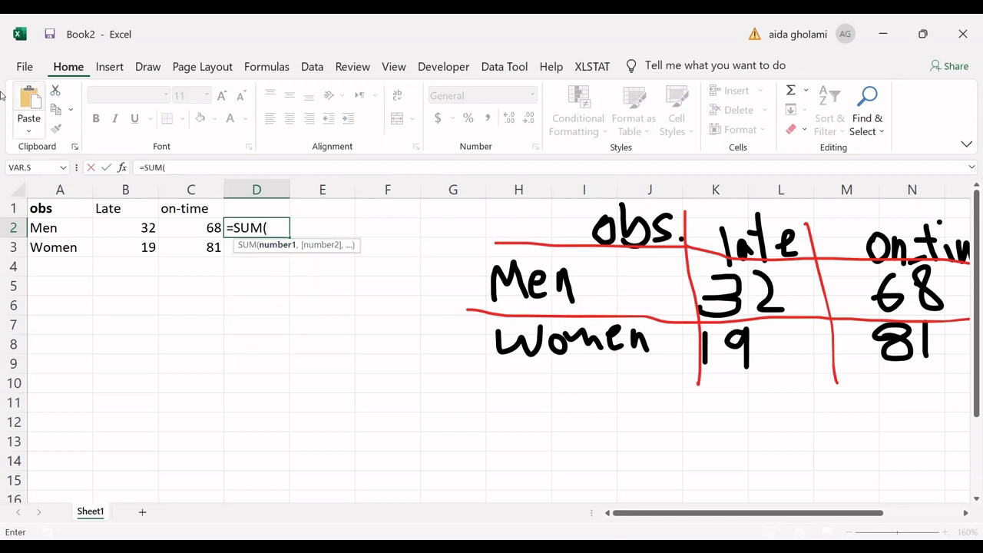
{"action": "left_click", "coordinate": [126, 227]}
{"action": "left_click_drag", "start_coordinate": [158, 228], "coordinate": [187, 225]}
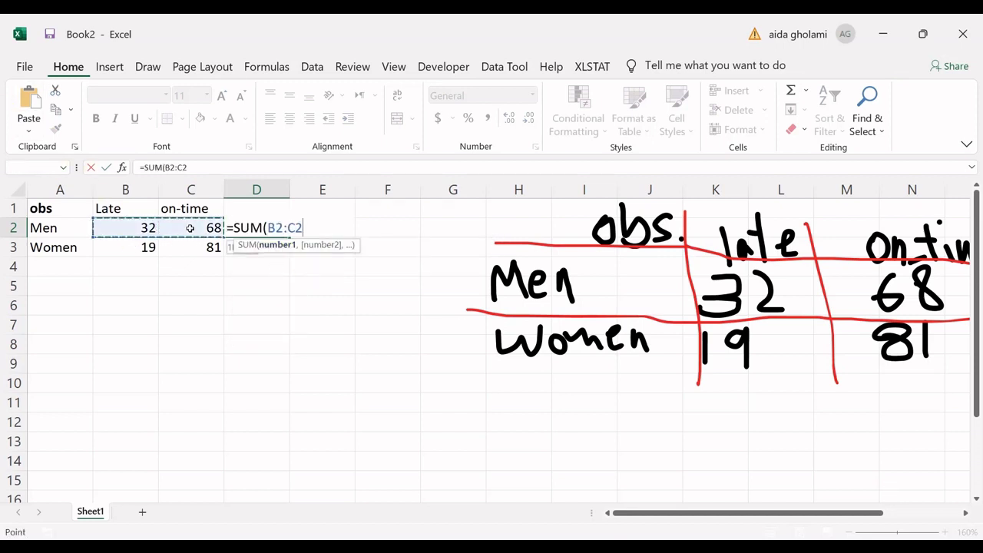
{"action": "type", "text": ")"}
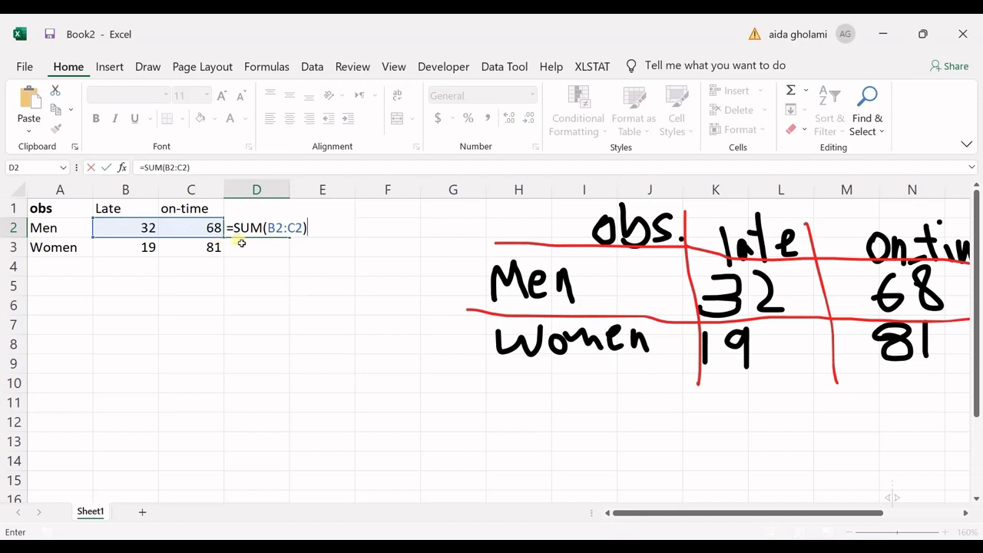
{"action": "key", "text": "Return"}
{"action": "left_click", "coordinate": [286, 233]}
{"action": "left_click_drag", "start_coordinate": [292, 241], "coordinate": [297, 263]}
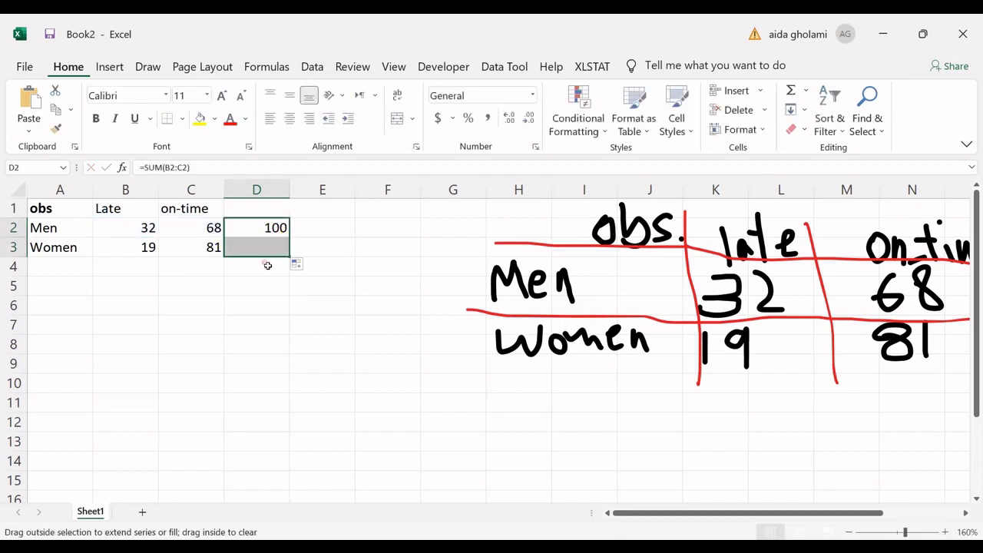
Total the Late column in B4 with =SUM(B2:B3) and fill the formula across to C4 for the on-time column.
{"action": "left_click", "coordinate": [156, 270]}
{"action": "type", "text": "=sum"}
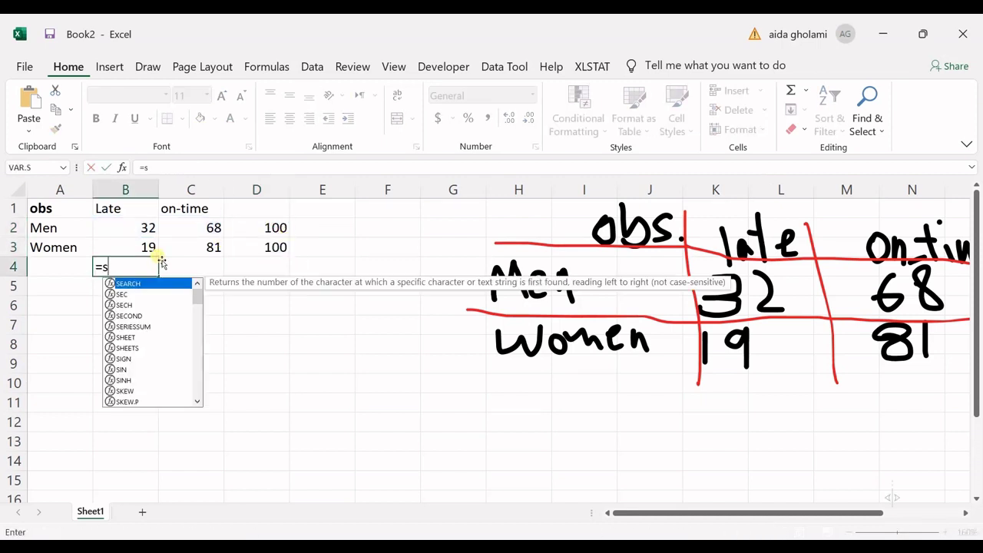
{"action": "double_click", "coordinate": [131, 283]}
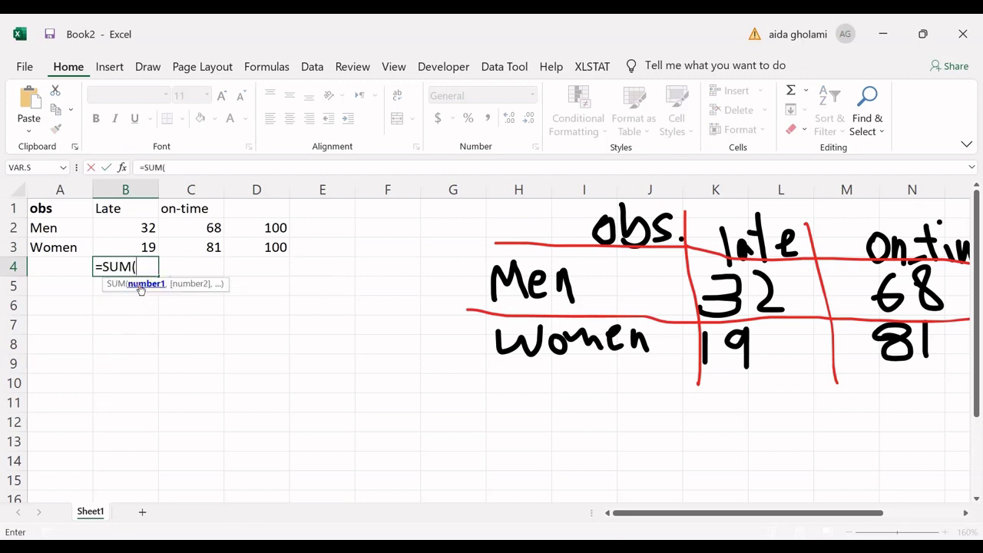
{"action": "left_click_drag", "start_coordinate": [136, 230], "coordinate": [137, 252]}
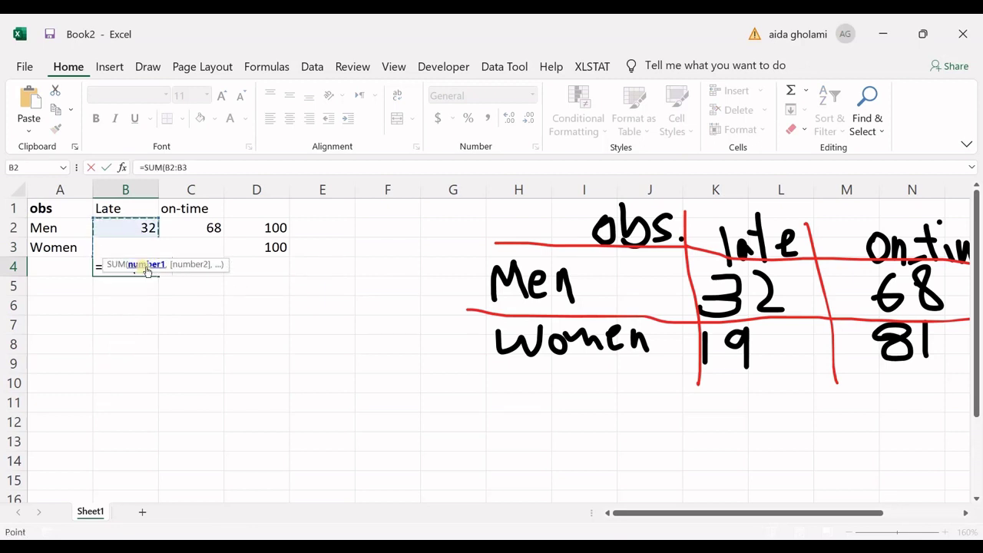
{"action": "type", "text": ")"}
{"action": "key", "text": "Return"}
{"action": "left_click", "coordinate": [150, 273]}
{"action": "left_click_drag", "start_coordinate": [164, 282], "coordinate": [201, 272]}
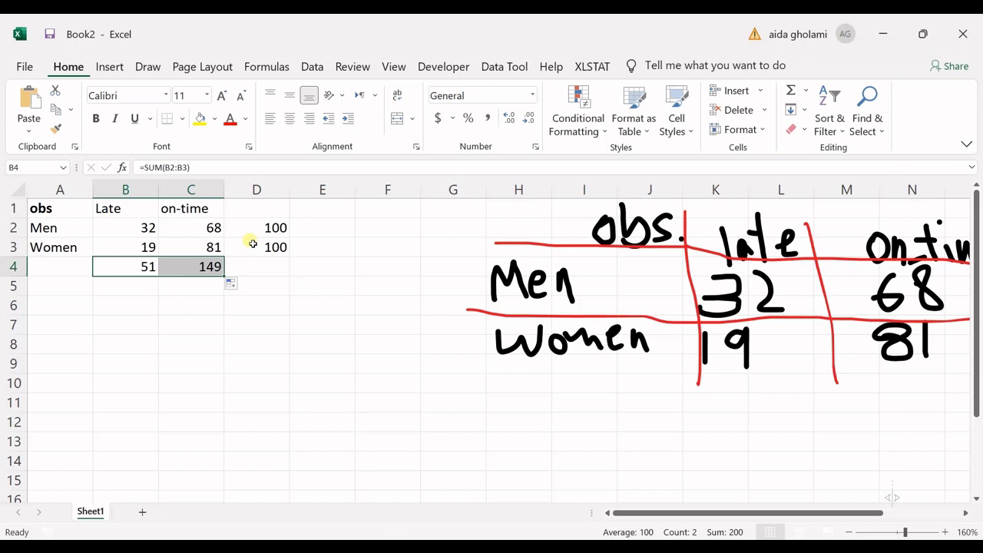
Calculate the overall total in D4 with =SUM(D2:D3).
{"action": "left_click", "coordinate": [253, 266]}
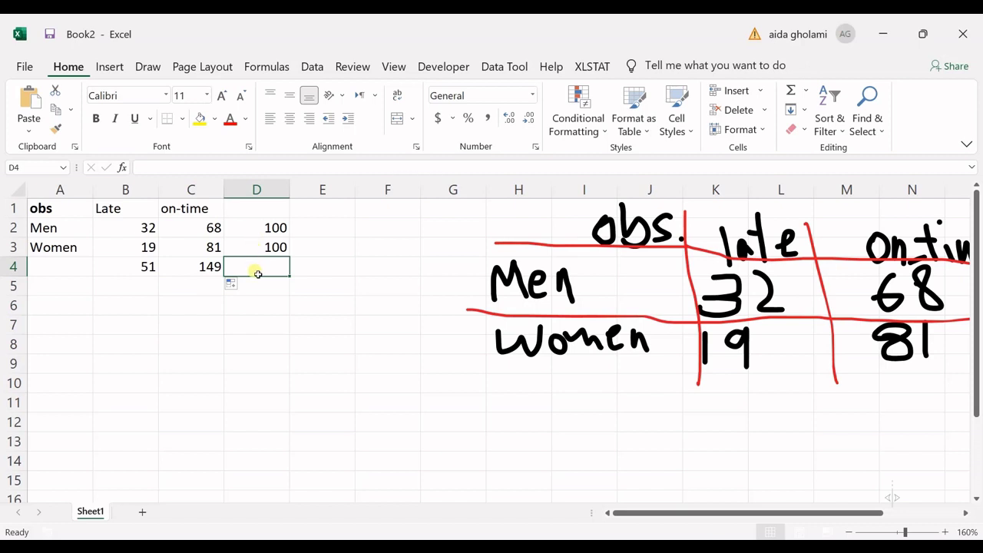
{"action": "type", "text": "=su"}
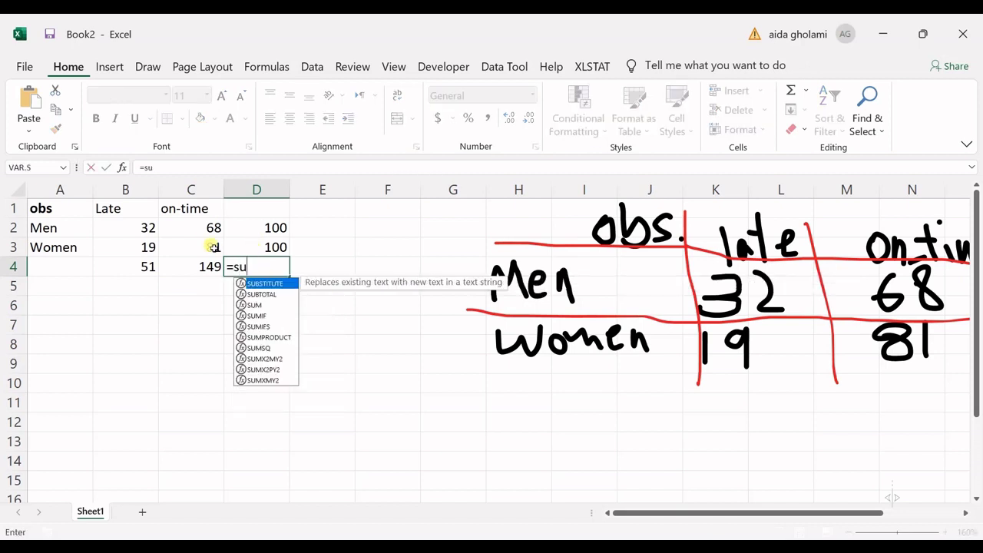
{"action": "double_click", "coordinate": [257, 304]}
{"action": "left_click_drag", "start_coordinate": [261, 226], "coordinate": [263, 249]}
{"action": "type", "text": ")"}
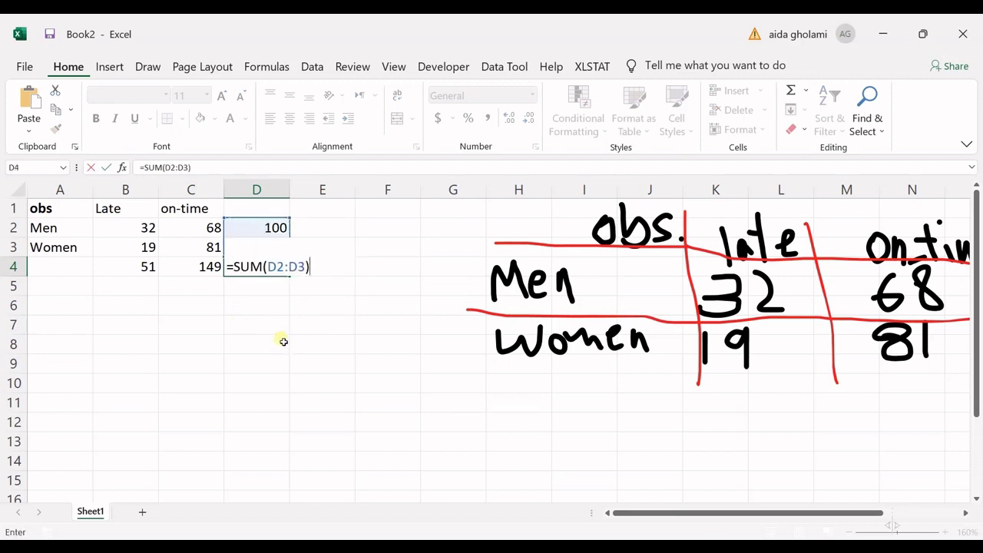
{"action": "key", "text": "Return"}
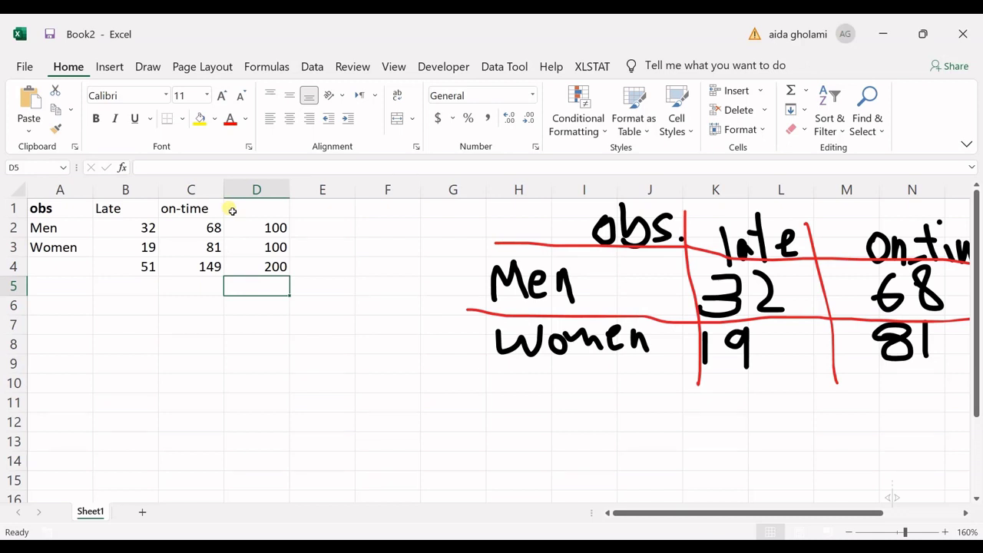
Erase the handwritten table and its red lines from the sheet.
{"action": "left_click", "coordinate": [147, 66]}
{"action": "left_click", "coordinate": [29, 112]}
{"action": "mouse_move", "coordinate": [542, 271]}
{"action": "left_mouse_down"}
{"action": "mouse_move", "coordinate": [489, 263]}
{"action": "mouse_move", "coordinate": [710, 231]}
{"action": "mouse_move", "coordinate": [720, 251]}
{"action": "mouse_move", "coordinate": [776, 256]}
{"action": "left_mouse_up"}
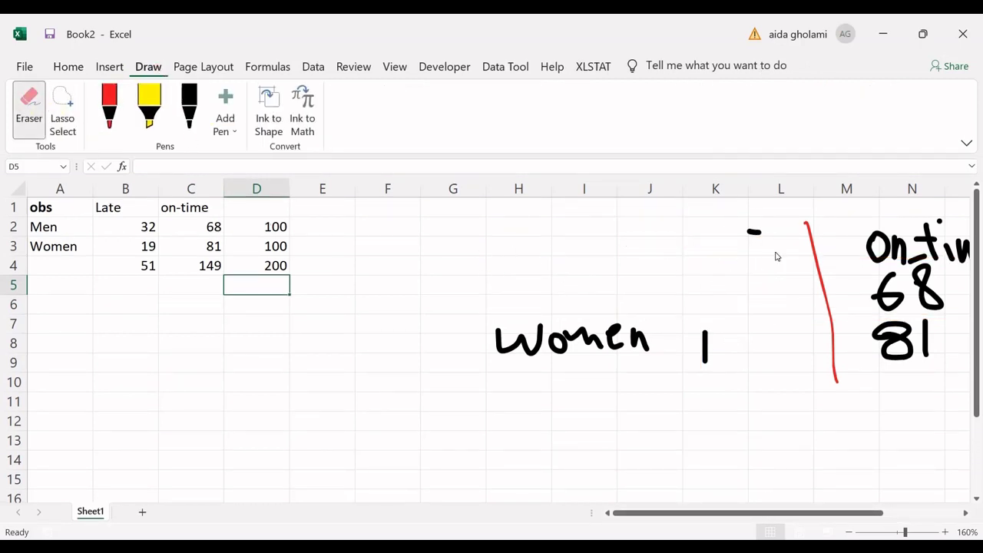
{"action": "mouse_move", "coordinate": [709, 318]}
{"action": "left_mouse_down"}
{"action": "mouse_move", "coordinate": [572, 338]}
{"action": "mouse_move", "coordinate": [801, 309]}
{"action": "mouse_move", "coordinate": [921, 258]}
{"action": "mouse_move", "coordinate": [920, 268]}
{"action": "left_mouse_up"}
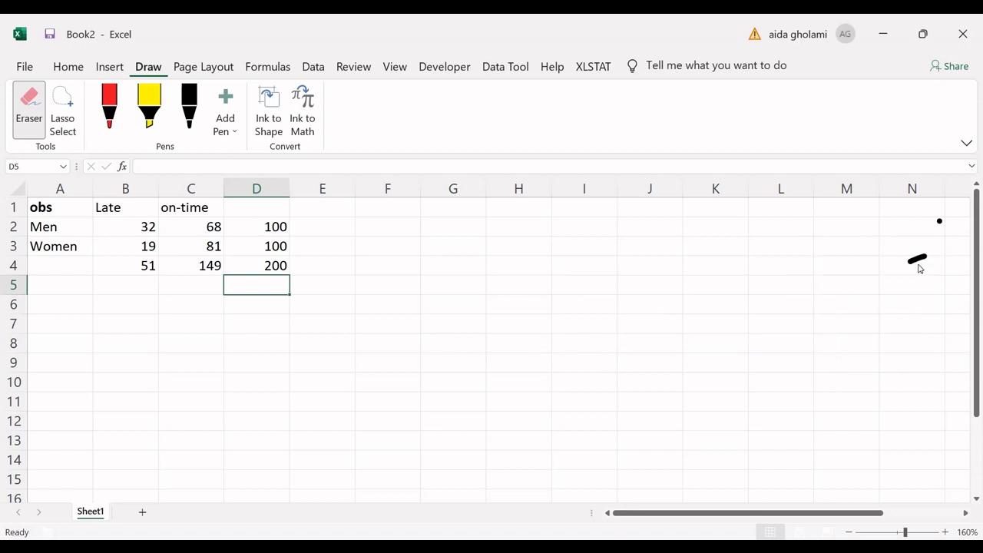
Handwrite "E. =" followed by a long fraction bar in black ink on the empty area beside the table.
{"action": "left_click", "coordinate": [189, 108]}
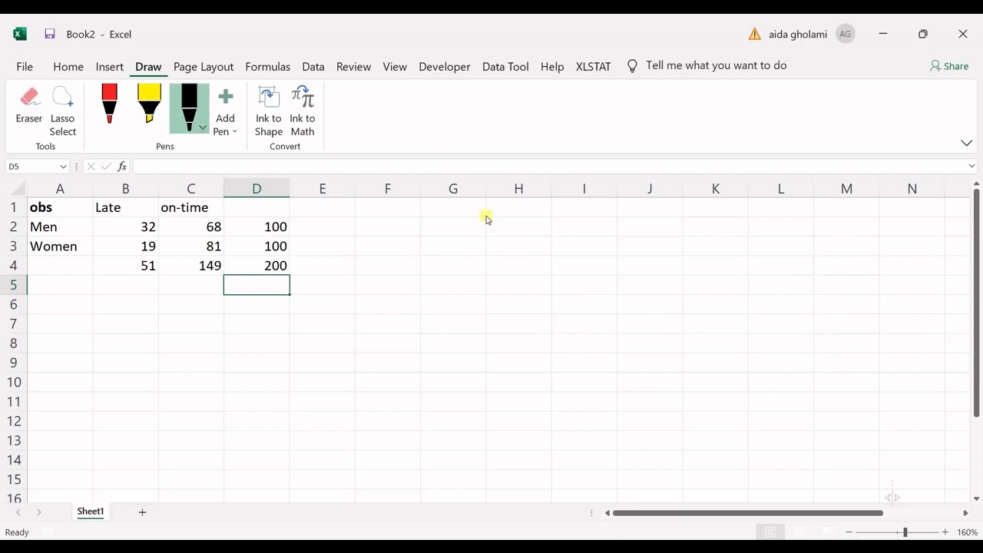
{"action": "mouse_move", "coordinate": [493, 209]}
{"action": "left_mouse_down"}
{"action": "mouse_move", "coordinate": [459, 214]}
{"action": "mouse_move", "coordinate": [485, 269]}
{"action": "mouse_move", "coordinate": [510, 263]}
{"action": "left_mouse_up"}
{"action": "left_click_drag", "start_coordinate": [459, 235], "coordinate": [504, 234]}
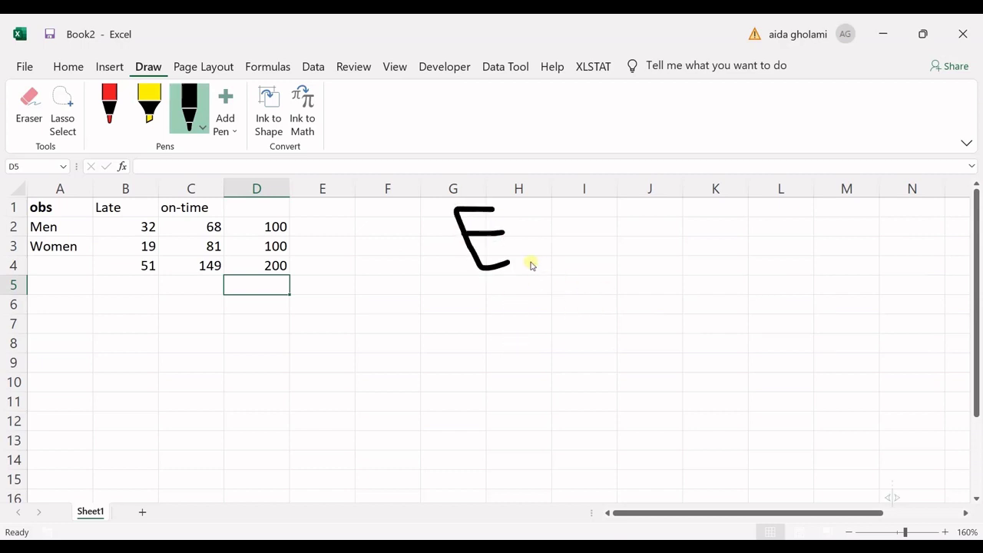
{"action": "mouse_move", "coordinate": [560, 263]}
{"action": "left_mouse_down"}
{"action": "mouse_move", "coordinate": [608, 262]}
{"action": "mouse_move", "coordinate": [606, 247]}
{"action": "mouse_move", "coordinate": [654, 263]}
{"action": "mouse_move", "coordinate": [955, 251]}
{"action": "left_mouse_up"}
Handwrite the numerator "(Row T) × Column T" above the fraction bar.
{"action": "mouse_move", "coordinate": [623, 202]}
{"action": "left_mouse_down"}
{"action": "mouse_move", "coordinate": [627, 236]}
{"action": "mouse_move", "coordinate": [647, 222]}
{"action": "mouse_move", "coordinate": [654, 233]}
{"action": "mouse_move", "coordinate": [671, 216]}
{"action": "mouse_move", "coordinate": [678, 231]}
{"action": "mouse_move", "coordinate": [703, 212]}
{"action": "mouse_move", "coordinate": [713, 230]}
{"action": "mouse_move", "coordinate": [725, 198]}
{"action": "left_mouse_up"}
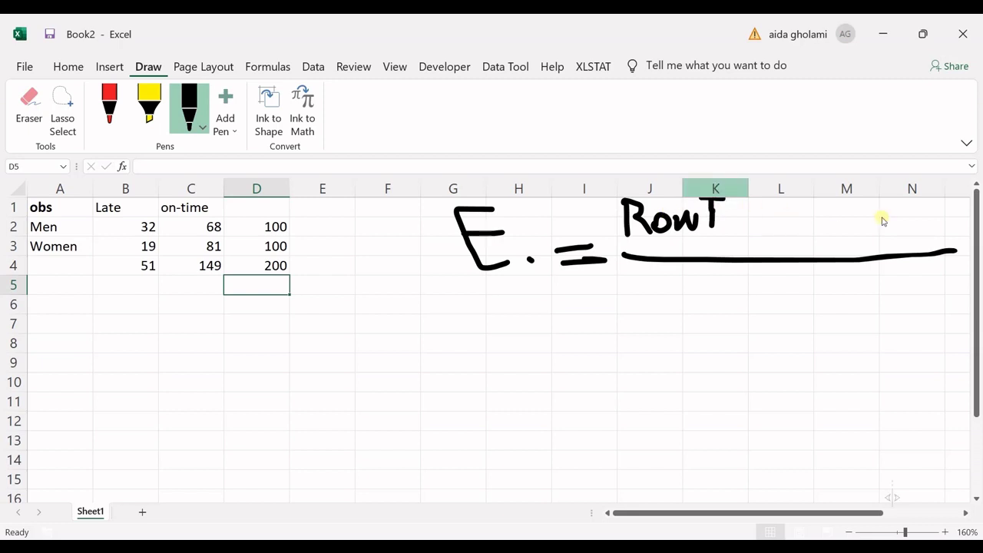
{"action": "left_click_drag", "start_coordinate": [741, 206], "coordinate": [735, 250]}
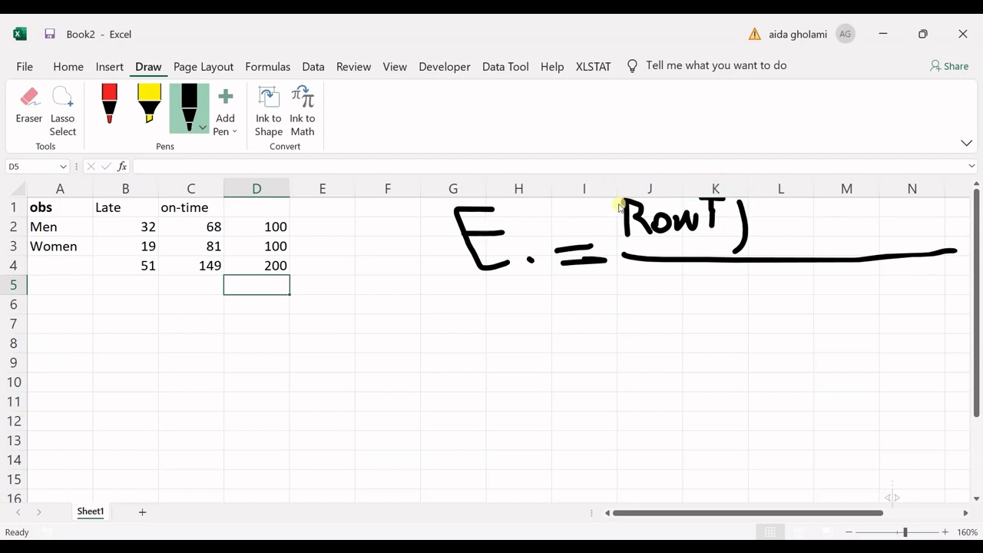
{"action": "mouse_move", "coordinate": [620, 201]}
{"action": "left_mouse_down"}
{"action": "mouse_move", "coordinate": [602, 219]}
{"action": "mouse_move", "coordinate": [618, 248]}
{"action": "left_mouse_up"}
{"action": "left_click_drag", "start_coordinate": [806, 212], "coordinate": [770, 244]}
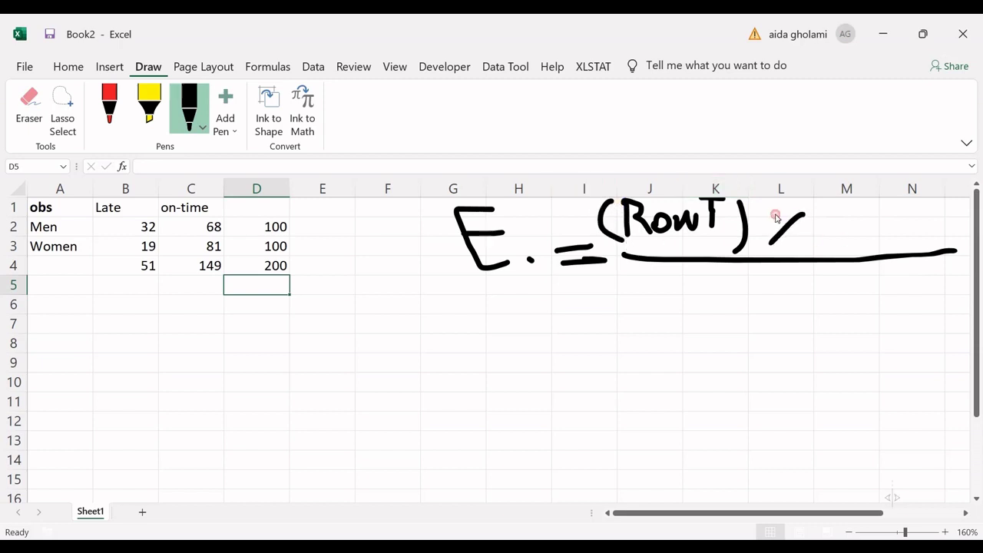
{"action": "left_click_drag", "start_coordinate": [770, 210], "coordinate": [806, 244]}
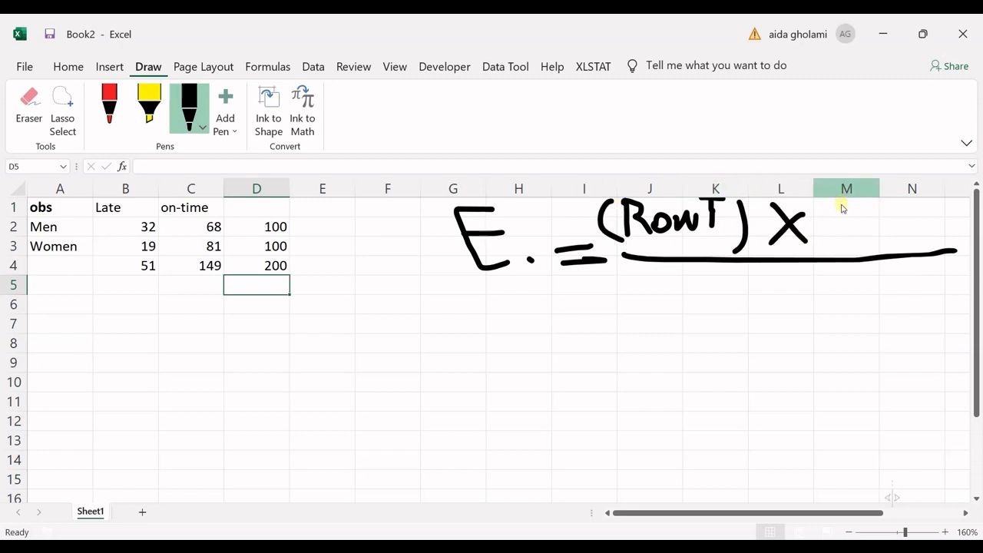
{"action": "mouse_move", "coordinate": [844, 206]}
{"action": "left_mouse_down"}
{"action": "mouse_move", "coordinate": [822, 224]}
{"action": "mouse_move", "coordinate": [843, 237]}
{"action": "left_mouse_up"}
{"action": "mouse_move", "coordinate": [854, 217]}
{"action": "left_mouse_down"}
{"action": "mouse_move", "coordinate": [846, 235]}
{"action": "mouse_move", "coordinate": [857, 218]}
{"action": "mouse_move", "coordinate": [935, 232]}
{"action": "left_mouse_up"}
{"action": "mouse_move", "coordinate": [957, 203]}
{"action": "left_mouse_down"}
{"action": "mouse_move", "coordinate": [956, 239]}
{"action": "mouse_move", "coordinate": [968, 204]}
{"action": "left_mouse_up"}
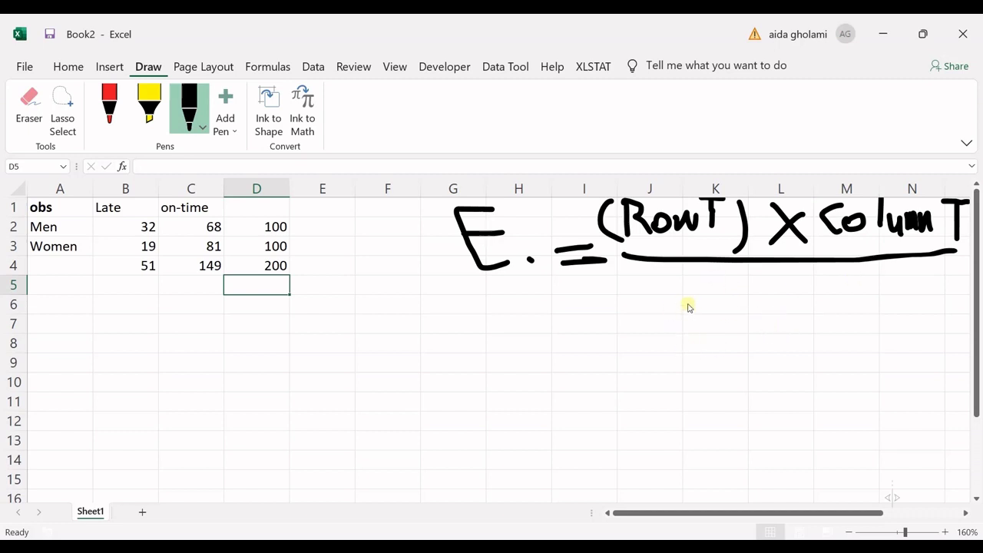
Handwrite the denominator "overall T" below the fraction bar.
{"action": "mouse_move", "coordinate": [675, 286]}
{"action": "left_mouse_down"}
{"action": "mouse_move", "coordinate": [701, 298]}
{"action": "mouse_move", "coordinate": [773, 290]}
{"action": "mouse_move", "coordinate": [780, 307]}
{"action": "mouse_move", "coordinate": [796, 281]}
{"action": "mouse_move", "coordinate": [807, 304]}
{"action": "left_mouse_up"}
{"action": "left_click_drag", "start_coordinate": [847, 271], "coordinate": [857, 314]}
{"action": "left_click_drag", "start_coordinate": [827, 271], "coordinate": [872, 269]}
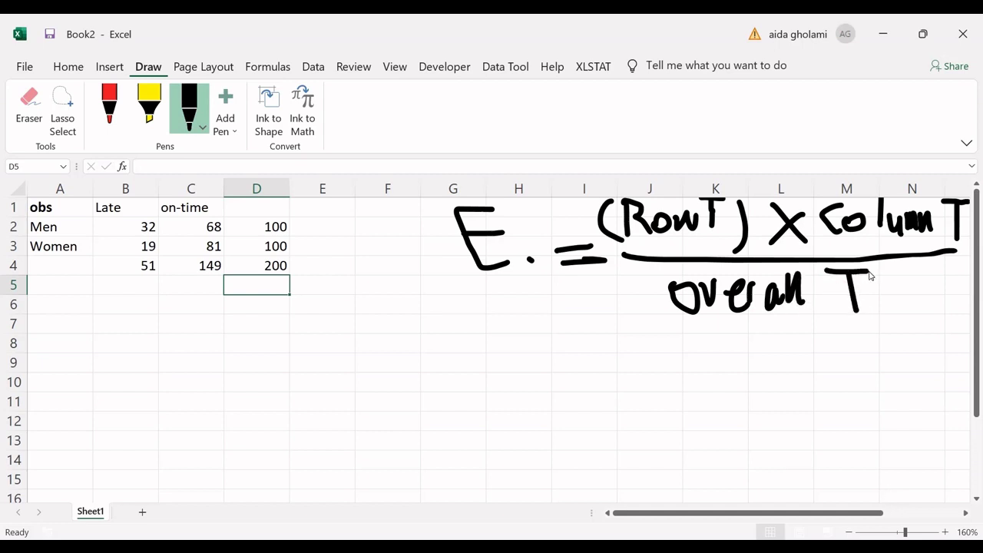
Enter "Exp." in cell A6 and make it bold.
{"action": "left_click", "coordinate": [67, 67]}
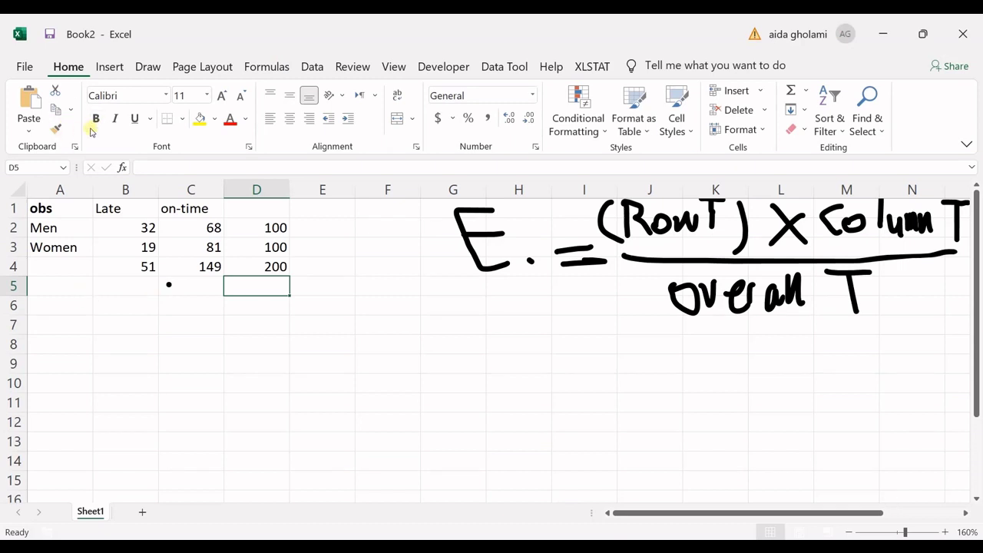
{"action": "left_click", "coordinate": [125, 285]}
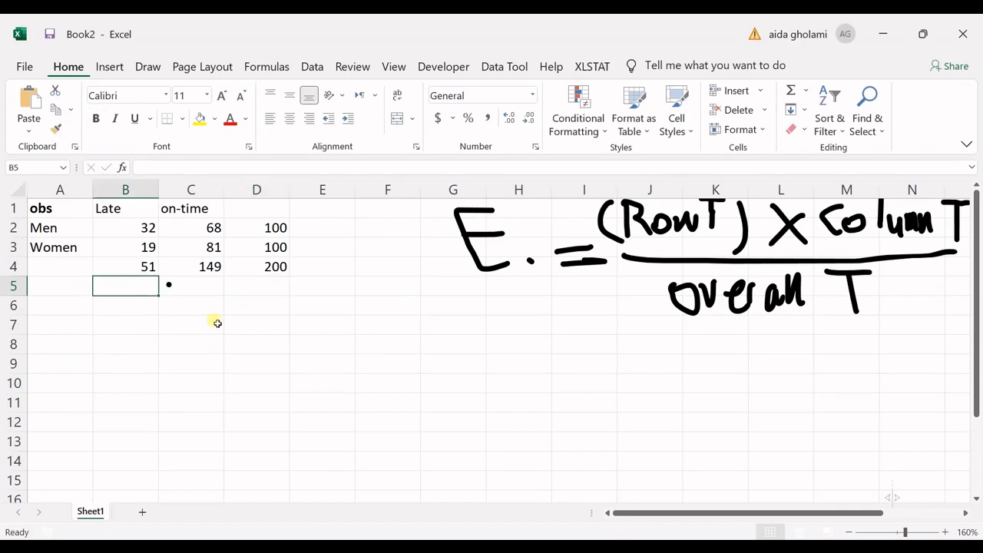
{"action": "left_click", "coordinate": [64, 312]}
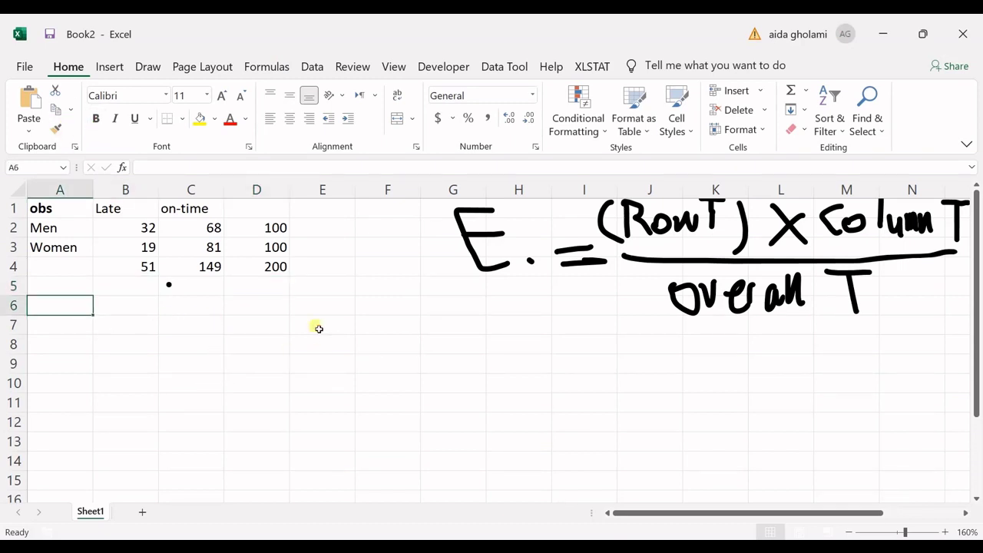
{"action": "type", "text": "Exp."}
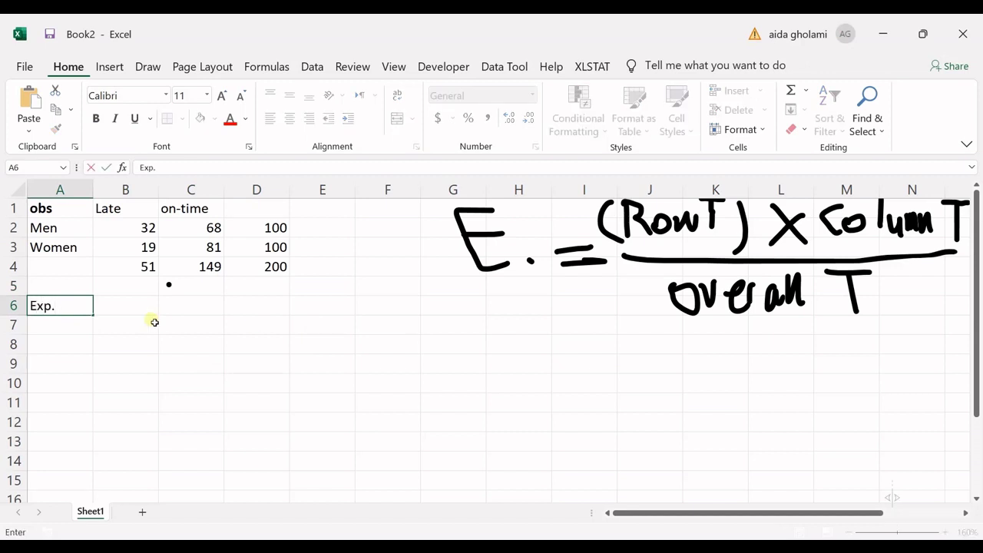
{"action": "key", "text": "ctrl+Return"}
{"action": "left_click", "coordinate": [96, 120]}
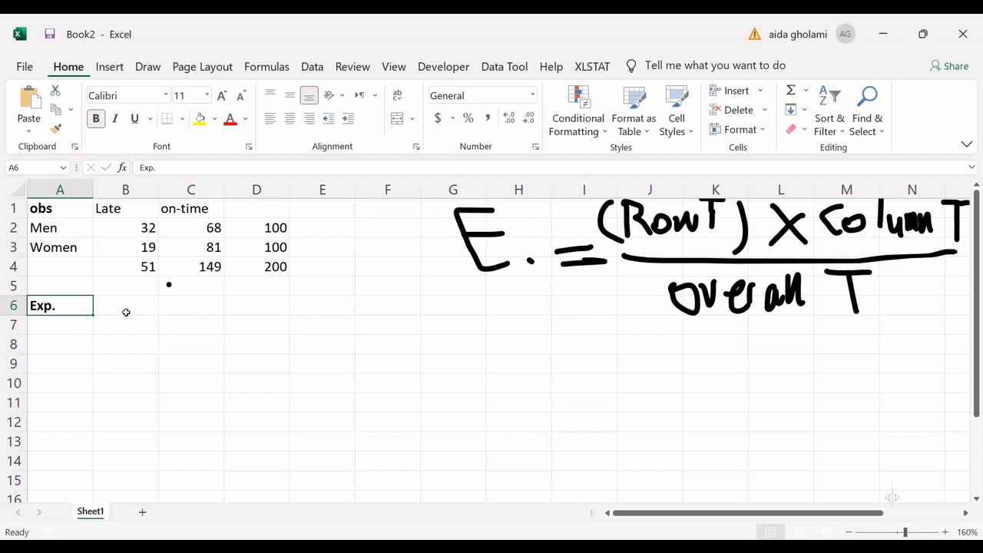
Enter the column headings "Late" in B6 and "on-time" in C6 for the expected table.
{"action": "left_click", "coordinate": [139, 315]}
{"action": "type", "text": "LA"}
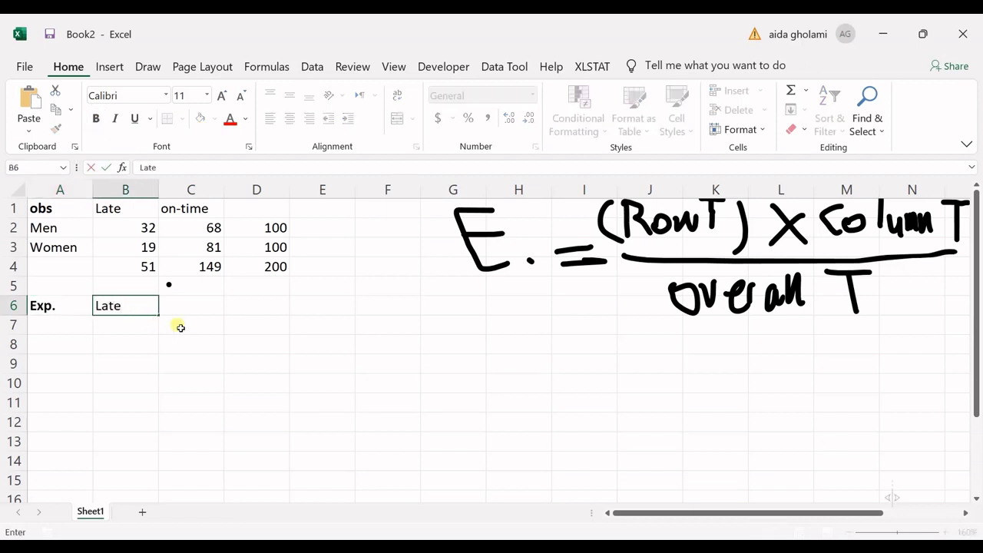
{"action": "key", "text": "Tab"}
{"action": "type", "text": "on"}
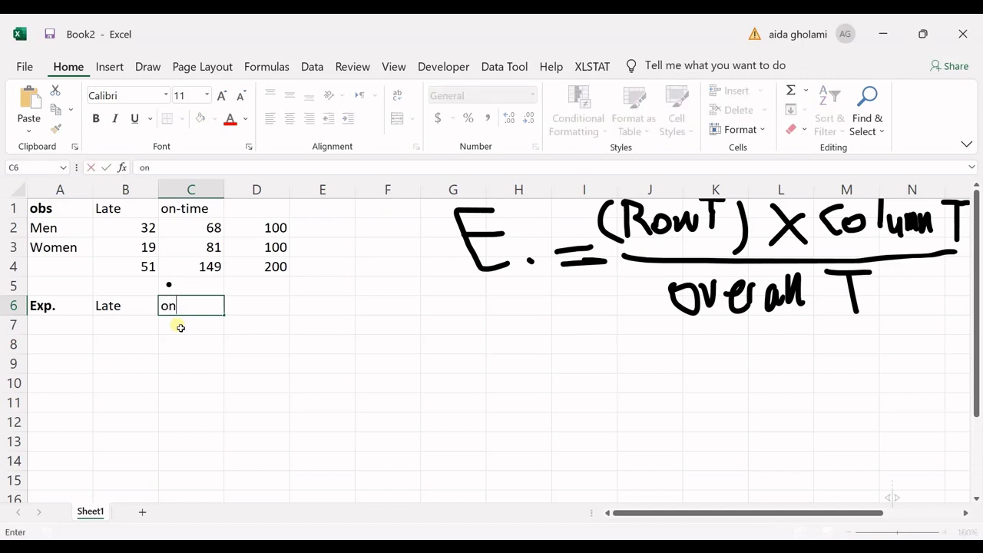
{"action": "type", "text": "-time"}
Enter the row labels "Men" in A7 and "Women" in A8.
{"action": "left_click", "coordinate": [69, 332]}
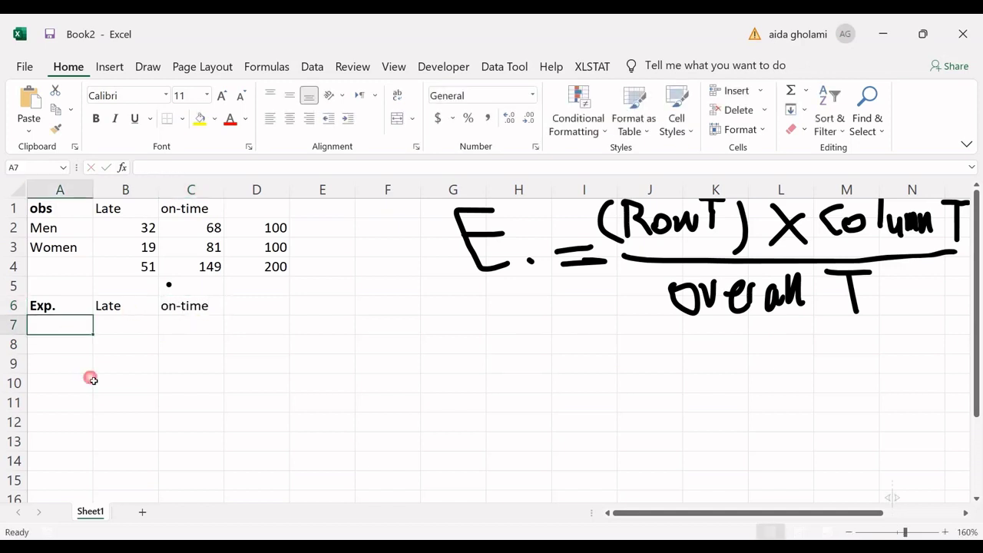
{"action": "type", "text": "Men"}
{"action": "key", "text": "Return"}
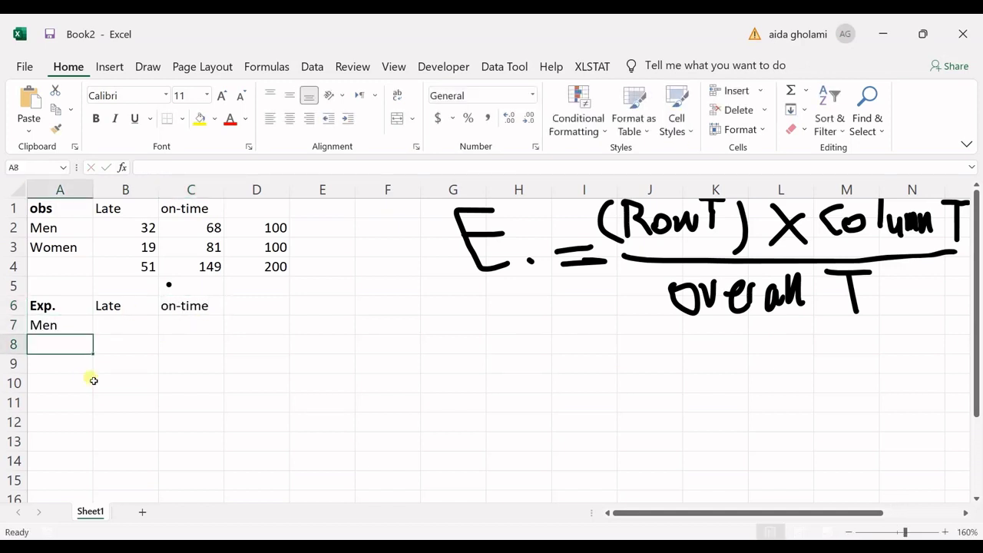
{"action": "type", "text": "Women"}
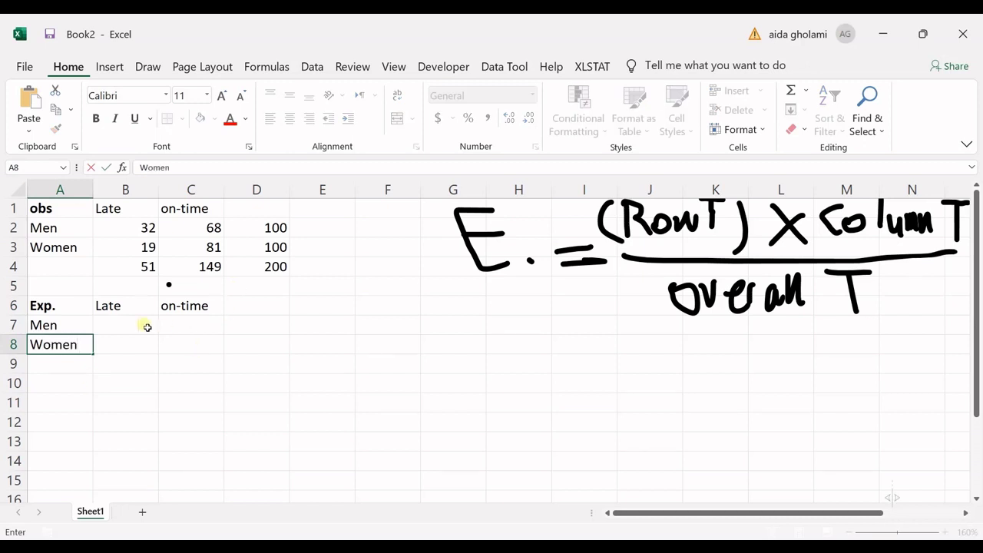
Enter the formula =(D2*B4)/D4 in cell B7 for the expected number of late men.
{"action": "left_click", "coordinate": [144, 330]}
{"action": "type", "text": "="}
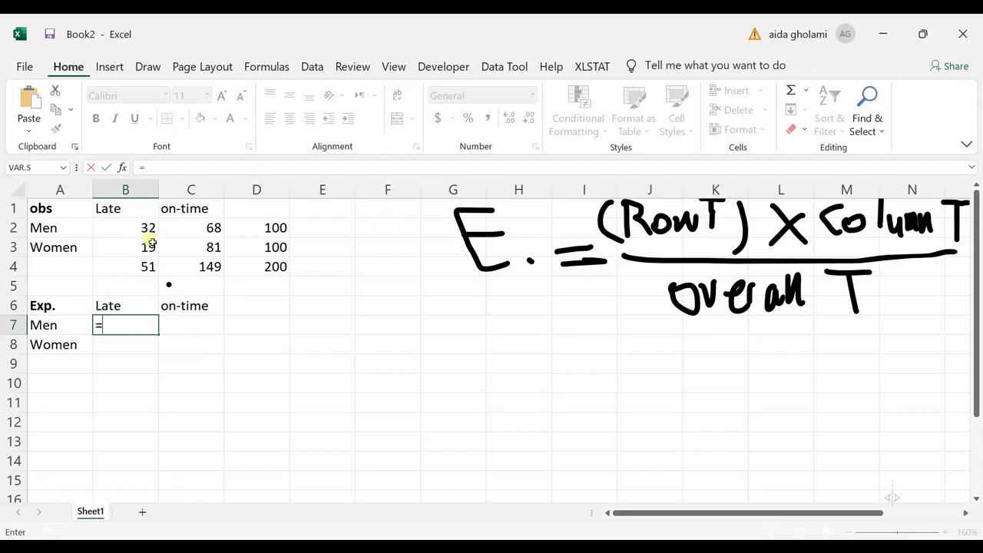
{"action": "left_click", "coordinate": [269, 228]}
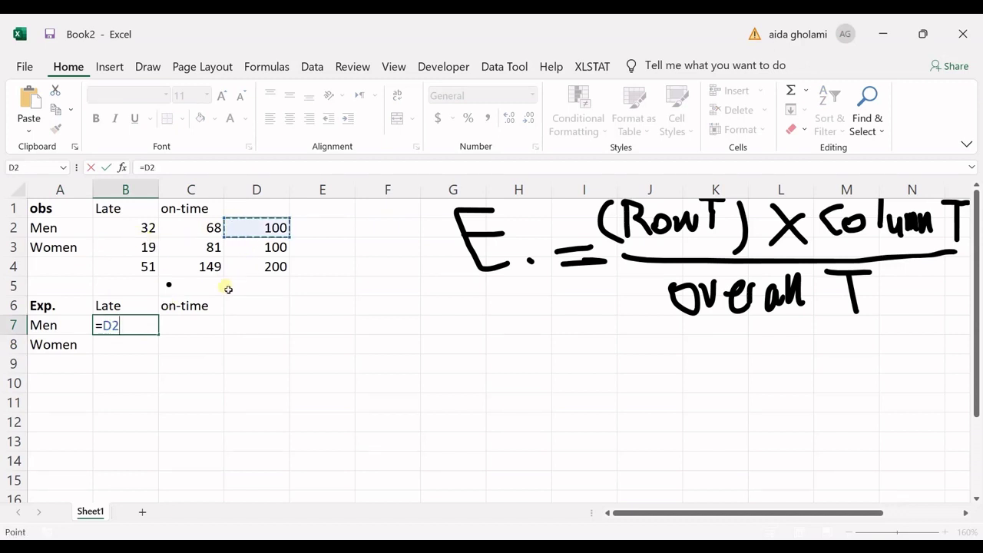
{"action": "type", "text": "*"}
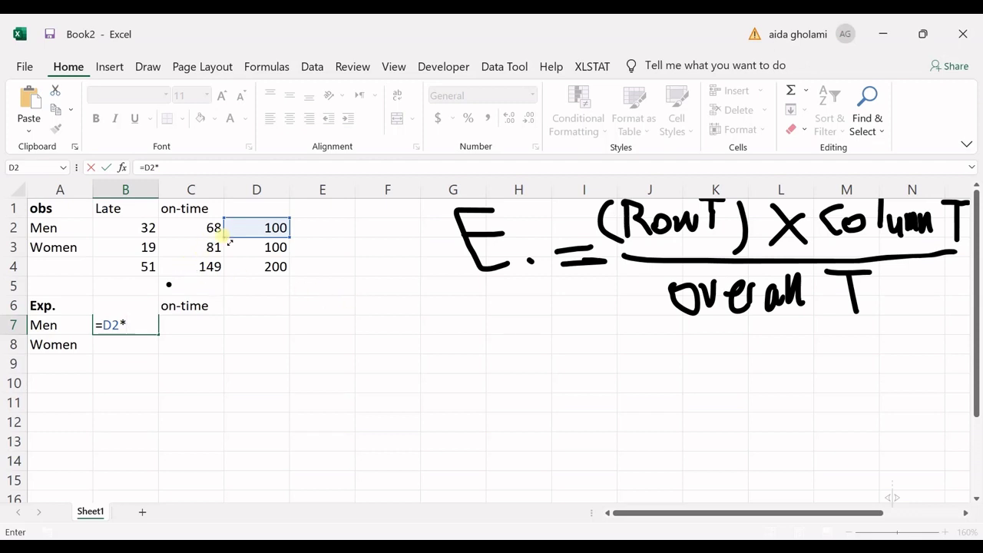
{"action": "left_click", "coordinate": [145, 275]}
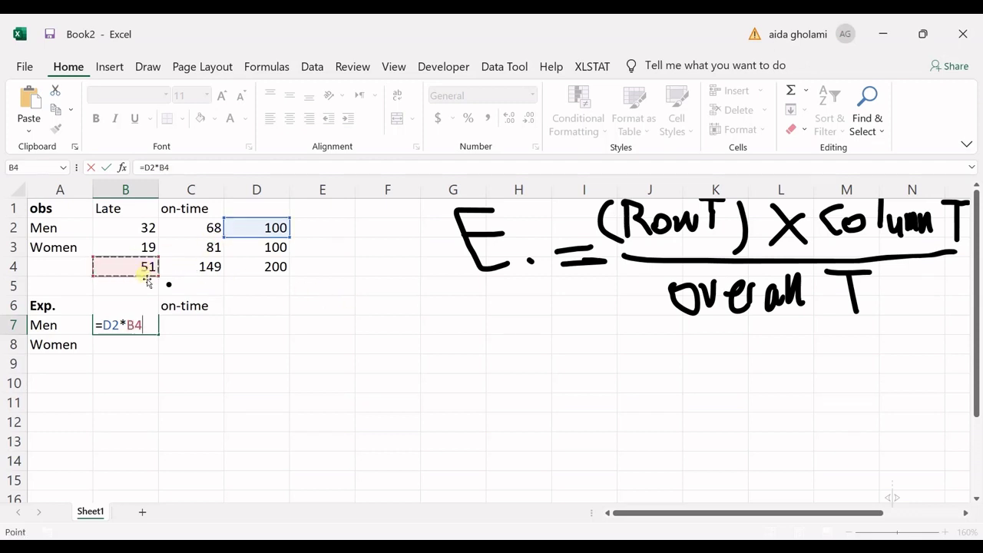
{"action": "type", "text": ")"}
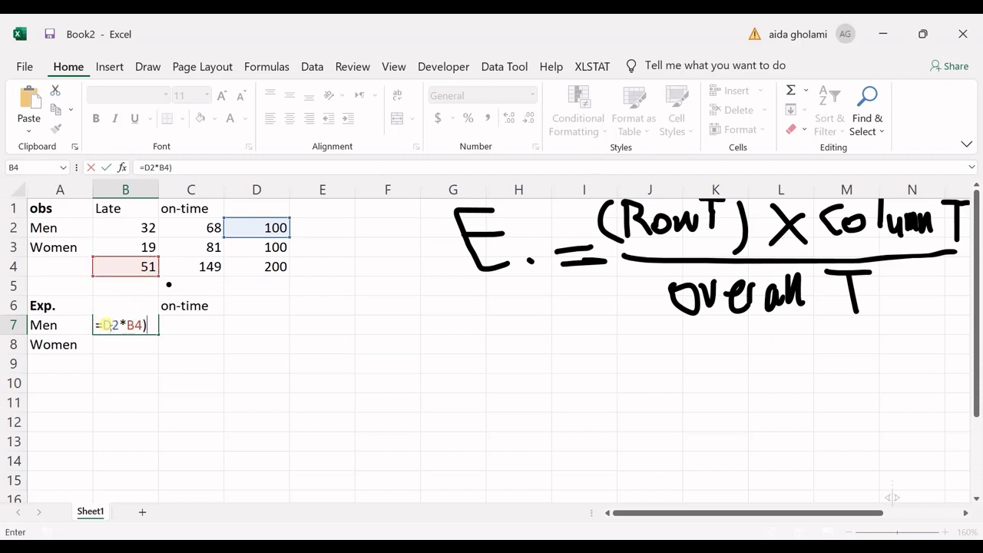
{"action": "left_click", "coordinate": [105, 325]}
{"action": "type", "text": "("}
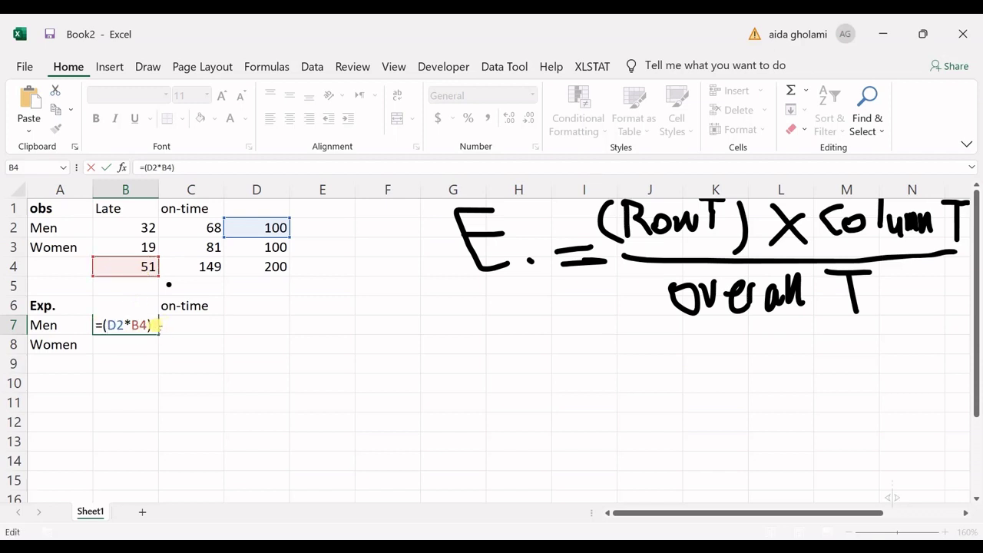
{"action": "type", "text": "/"}
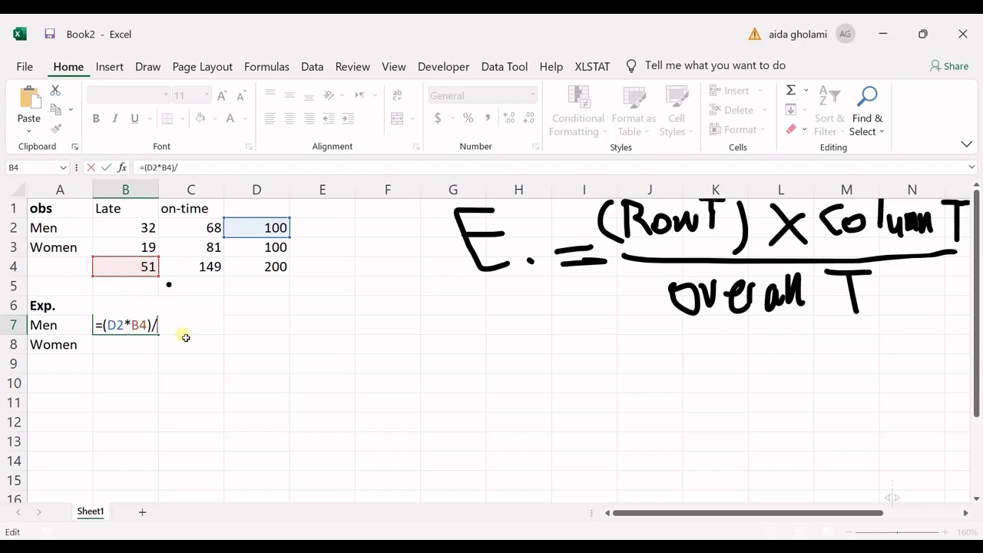
{"action": "left_click", "coordinate": [288, 264]}
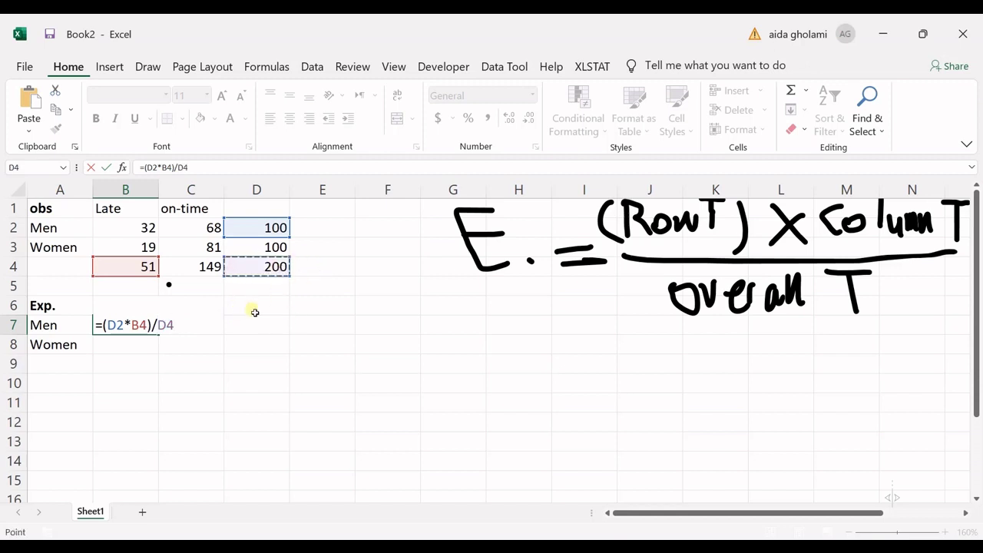
{"action": "key", "text": "Return"}
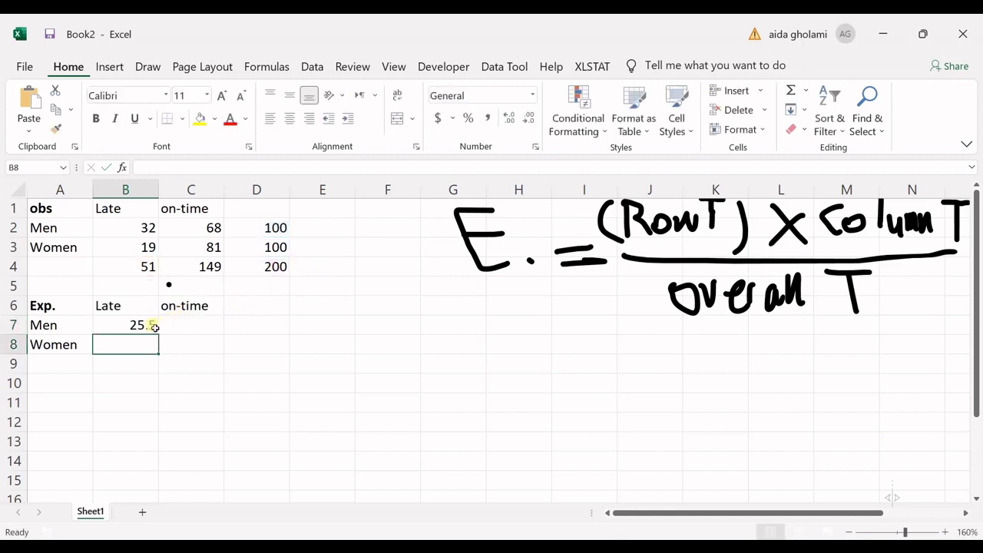
{"action": "left_click", "coordinate": [176, 325]}
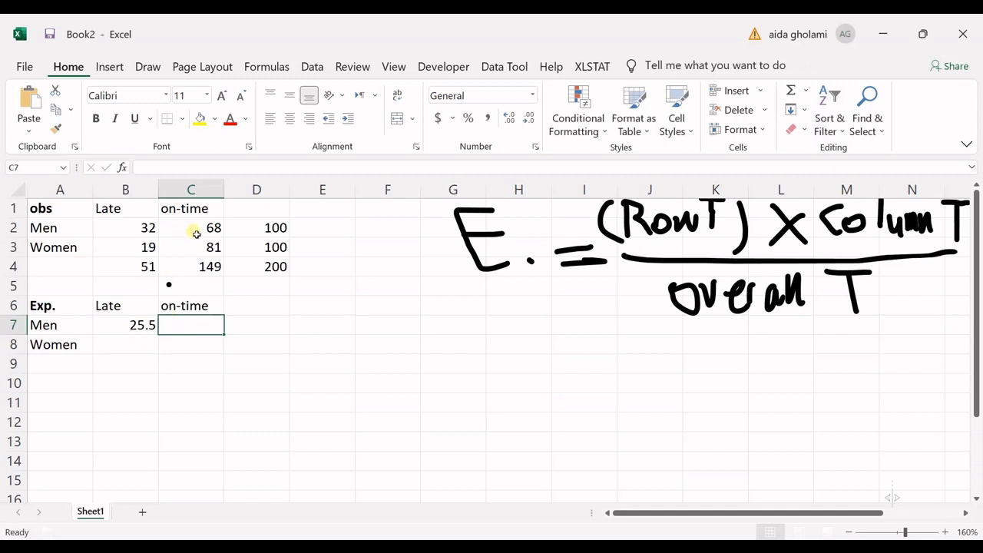
{"action": "type", "text": "="}
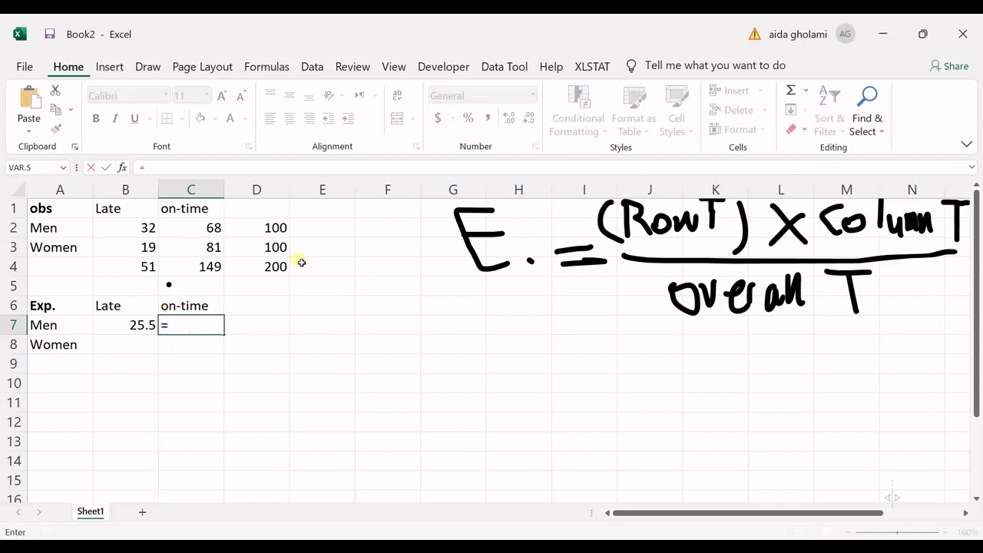
{"action": "left_click", "coordinate": [257, 227]}
{"action": "left_click", "coordinate": [90, 166]}
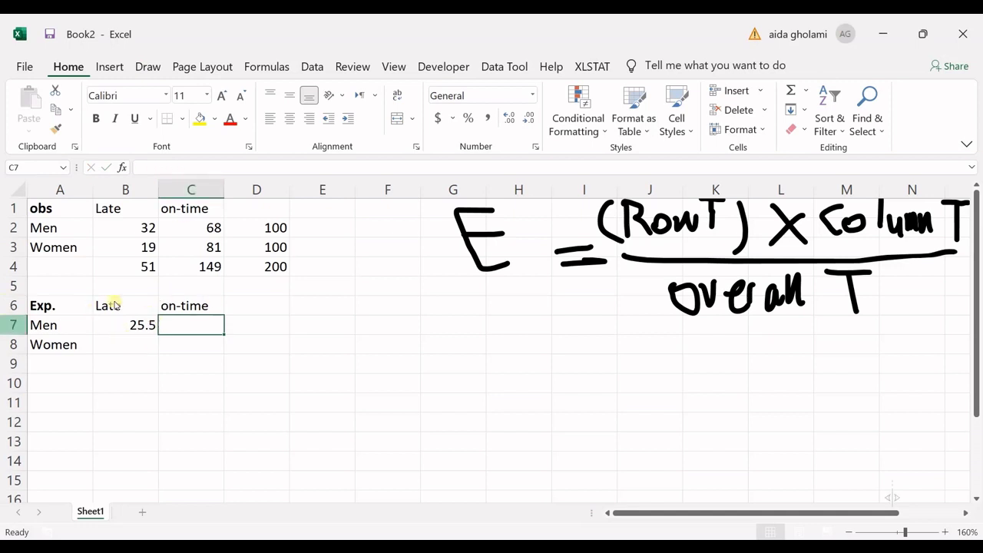
Enter the formula =(D2*C4)/D4 in cell C7 for the expected number of on-time men.
{"action": "type", "text": "="}
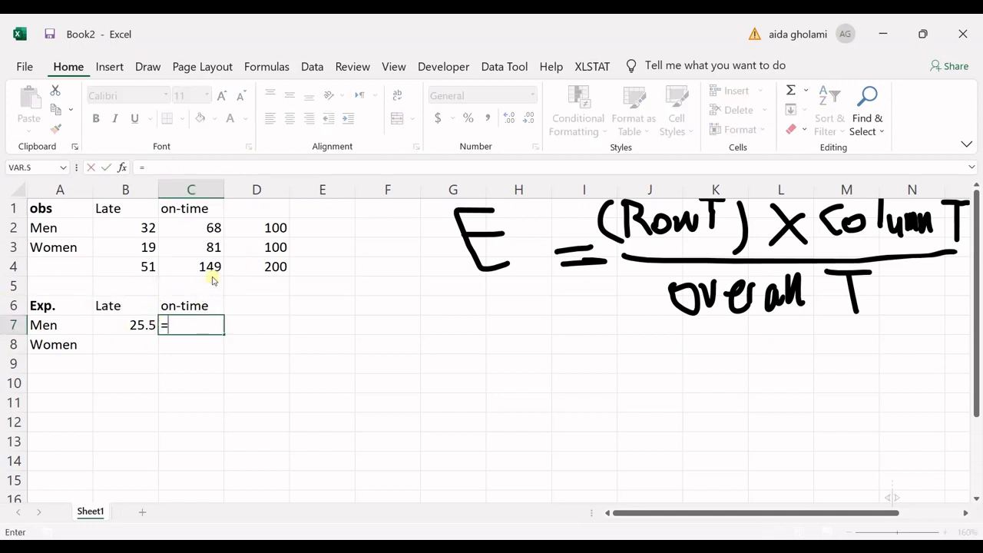
{"action": "left_click", "coordinate": [261, 228]}
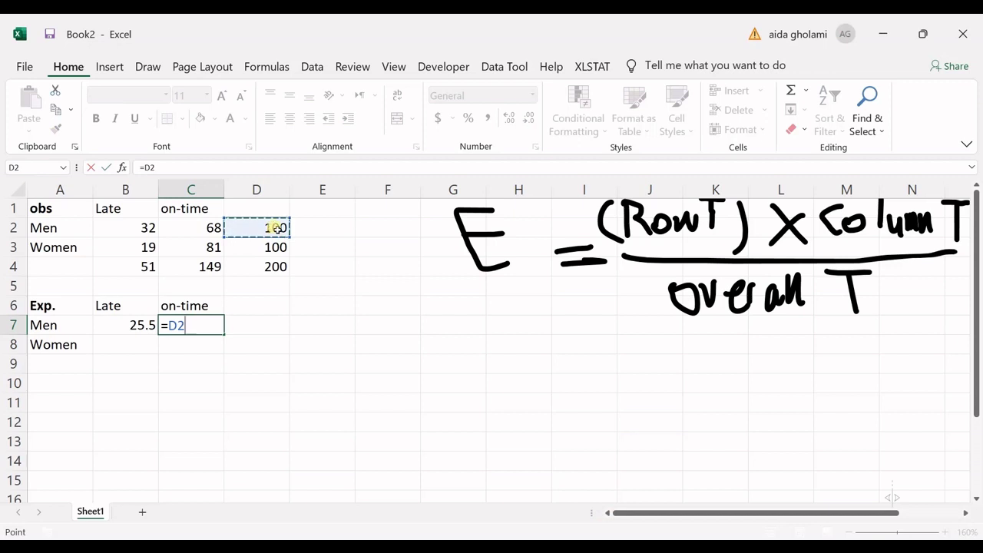
{"action": "type", "text": "*"}
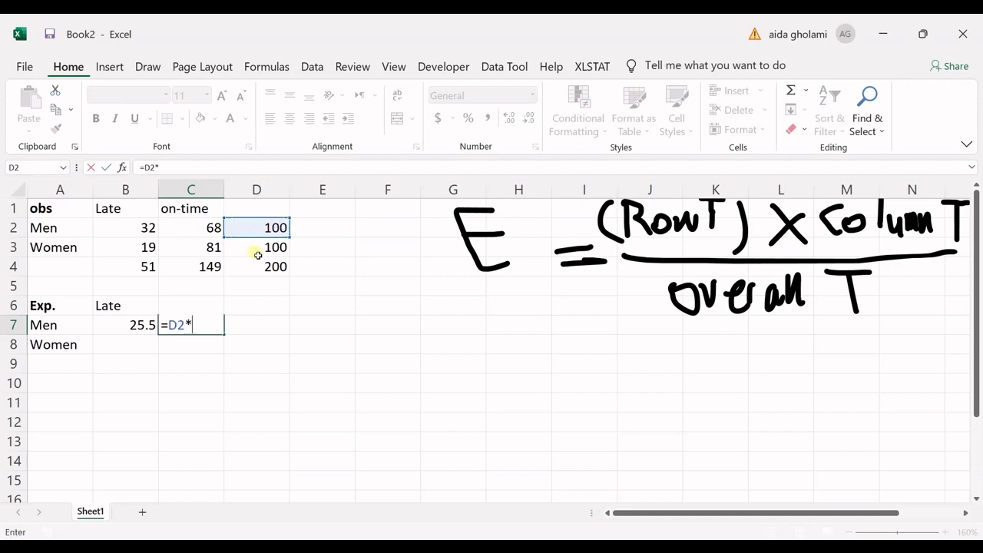
{"action": "left_click", "coordinate": [204, 269]}
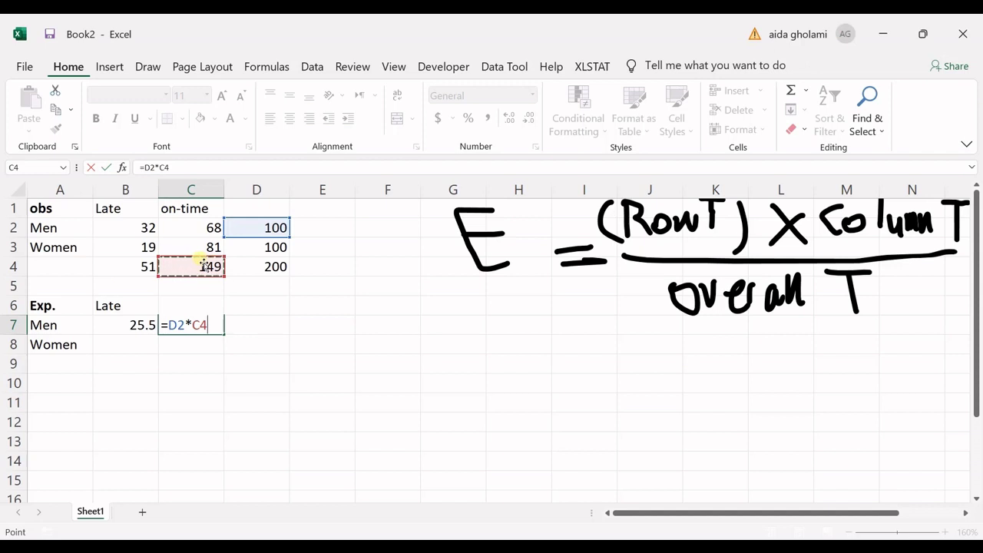
{"action": "type", "text": ")"}
{"action": "type", "text": "("}
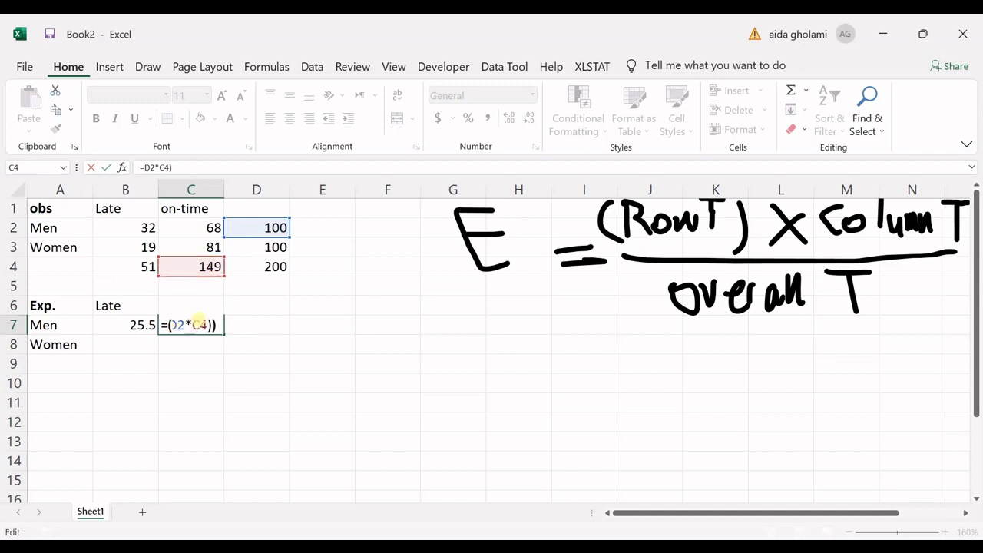
{"action": "type", "text": "/"}
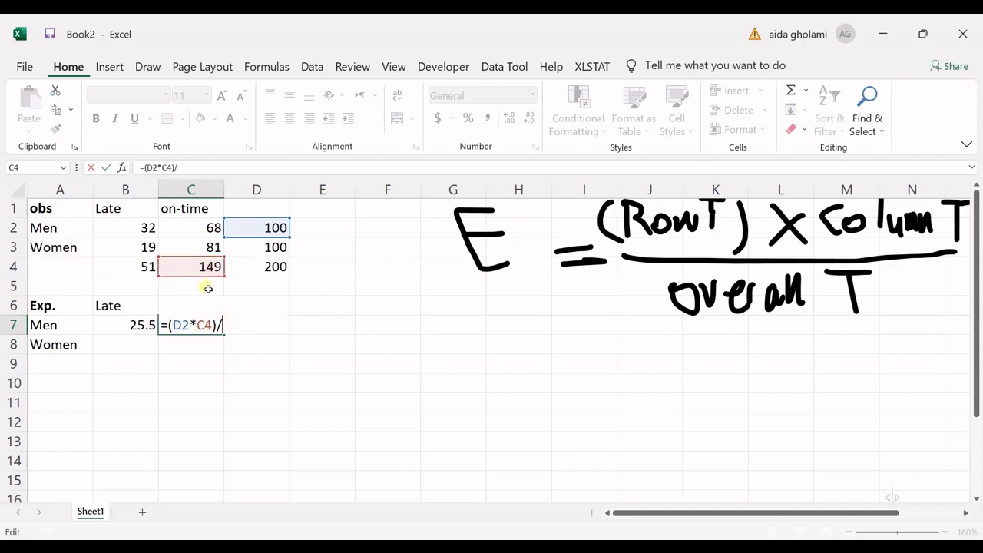
{"action": "left_click", "coordinate": [256, 261]}
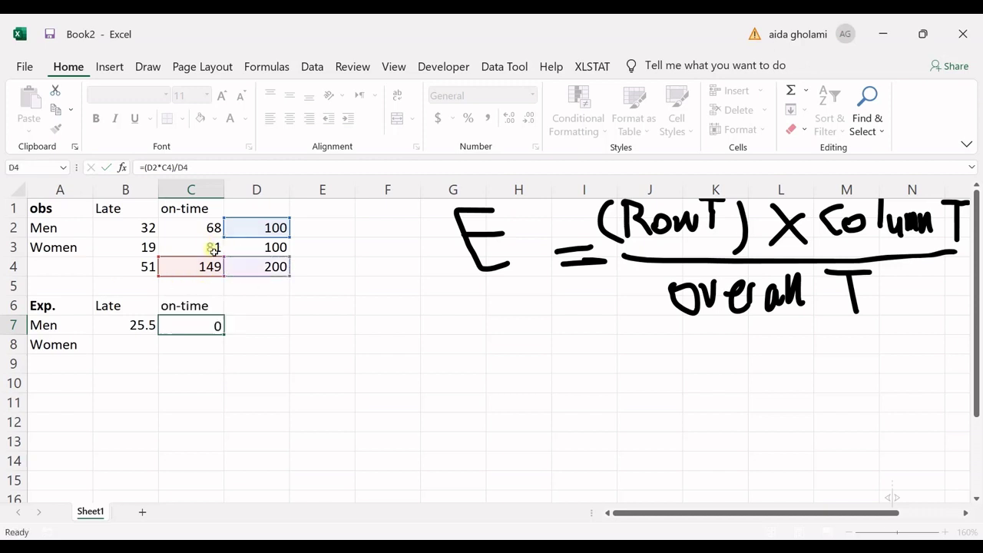
{"action": "key", "text": "Return"}
Enter the formula =(D3*B4)/D4 in cell B8 for the expected number of late women.
{"action": "left_click", "coordinate": [132, 348]}
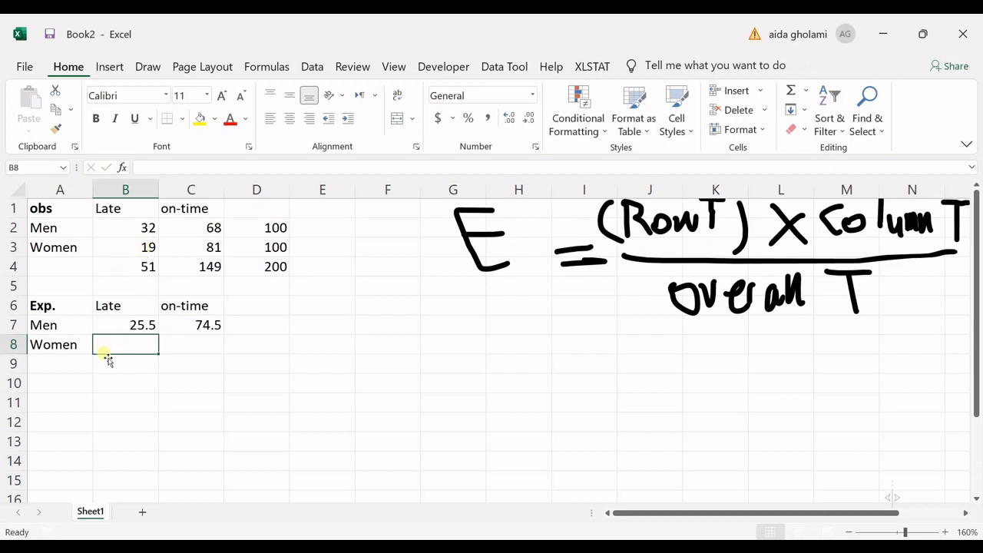
{"action": "type", "text": "="}
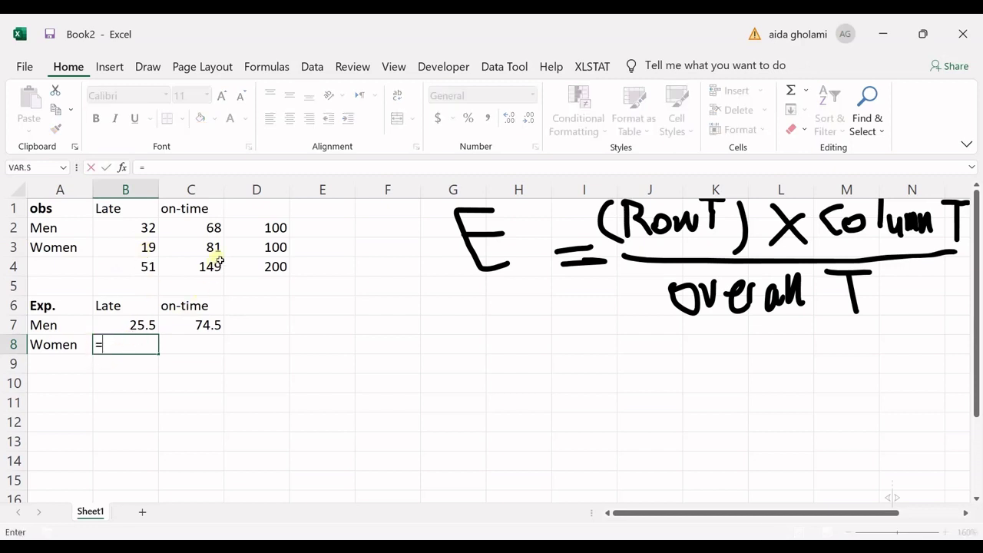
{"action": "left_click", "coordinate": [261, 246]}
{"action": "type", "text": "*"}
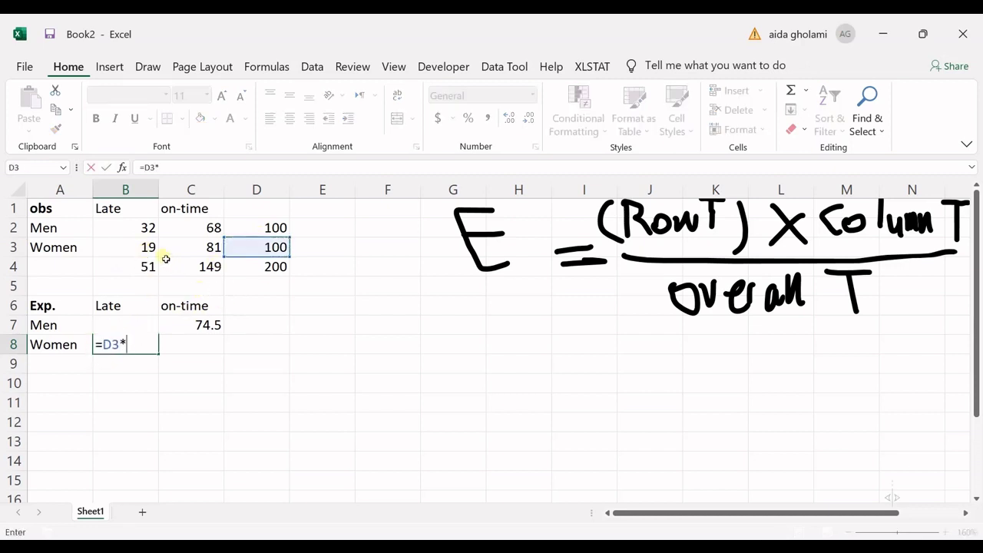
{"action": "left_click", "coordinate": [146, 267]}
{"action": "type", "text": ")"}
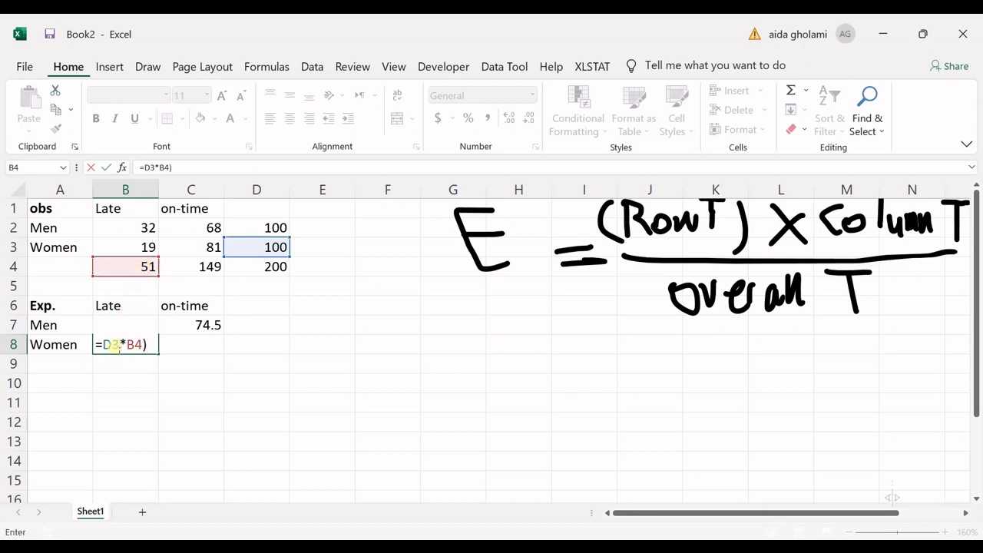
{"action": "double_click", "coordinate": [105, 344]}
{"action": "type", "text": "("}
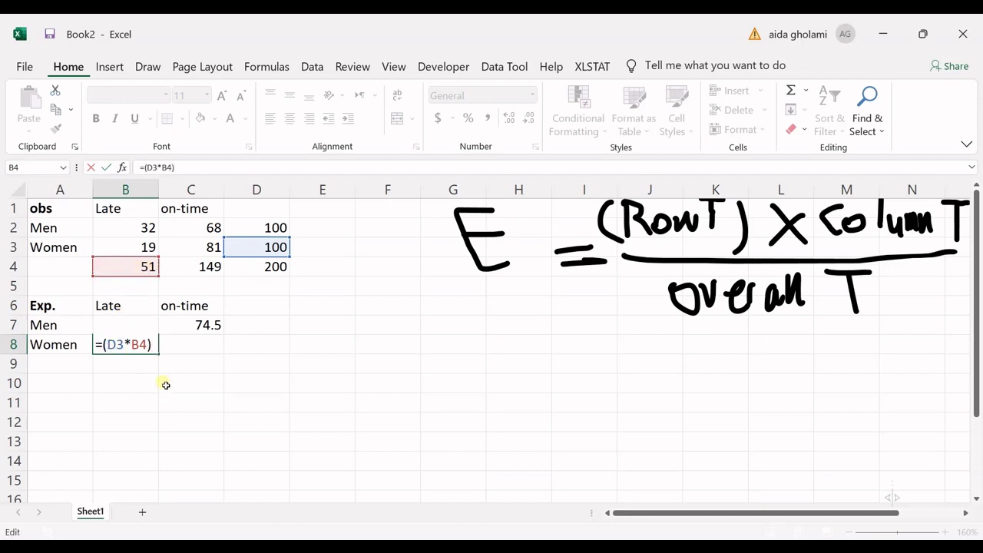
{"action": "type", "text": "/"}
{"action": "left_click", "coordinate": [246, 269]}
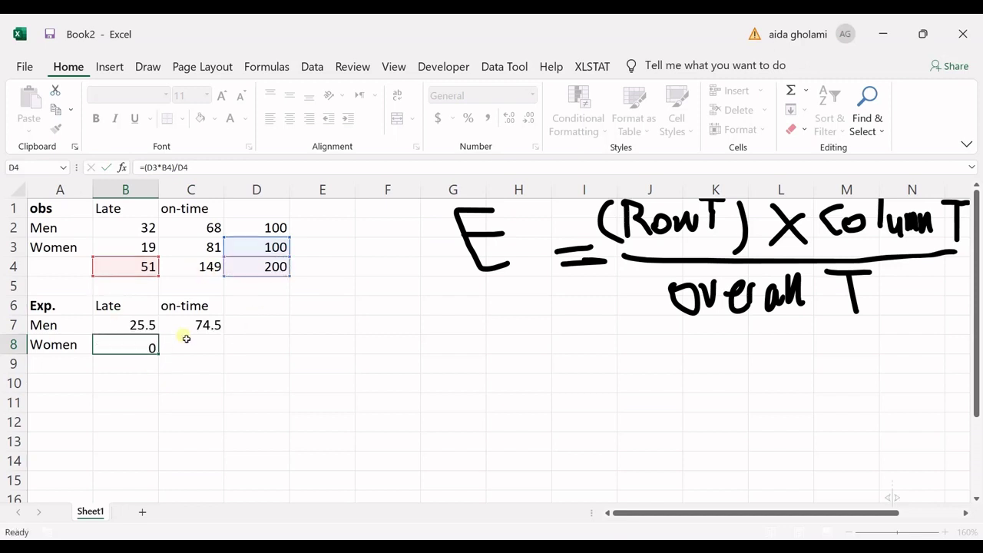
{"action": "key", "text": "Return"}
Fill cell C8 with the formula =(D3*C4)/D4 for the expected number of on-time women.
{"action": "left_click", "coordinate": [184, 324]}
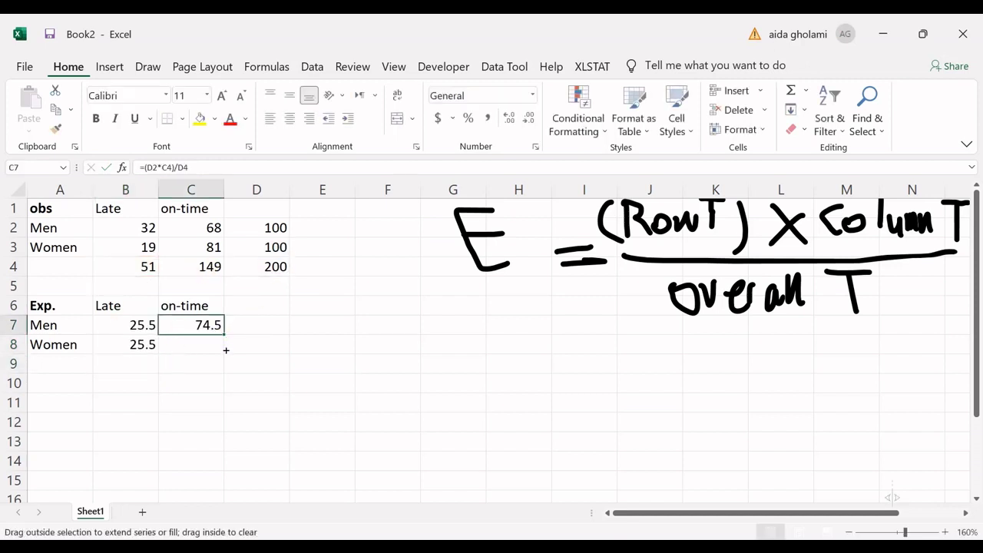
{"action": "left_click_drag", "start_coordinate": [226, 350], "coordinate": [219, 354]}
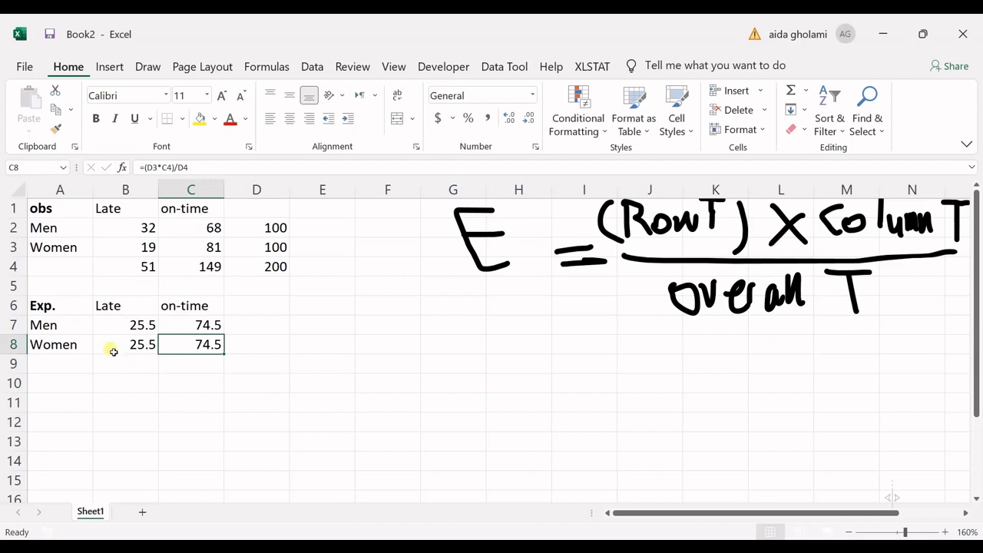
Enter the heading "Difference" in cell A11 below the expected table and make it bold.
{"action": "left_click", "coordinate": [60, 404]}
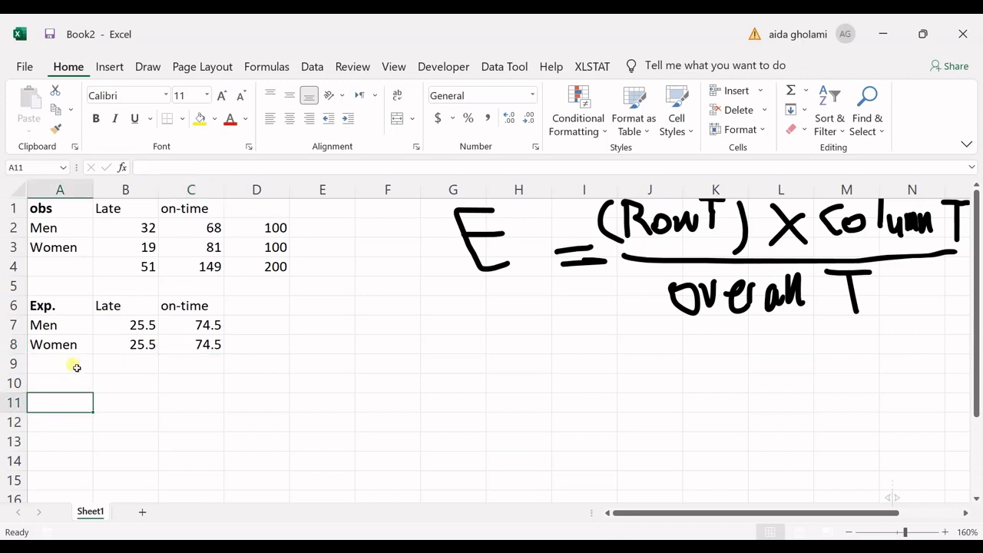
{"action": "type", "text": "Di"}
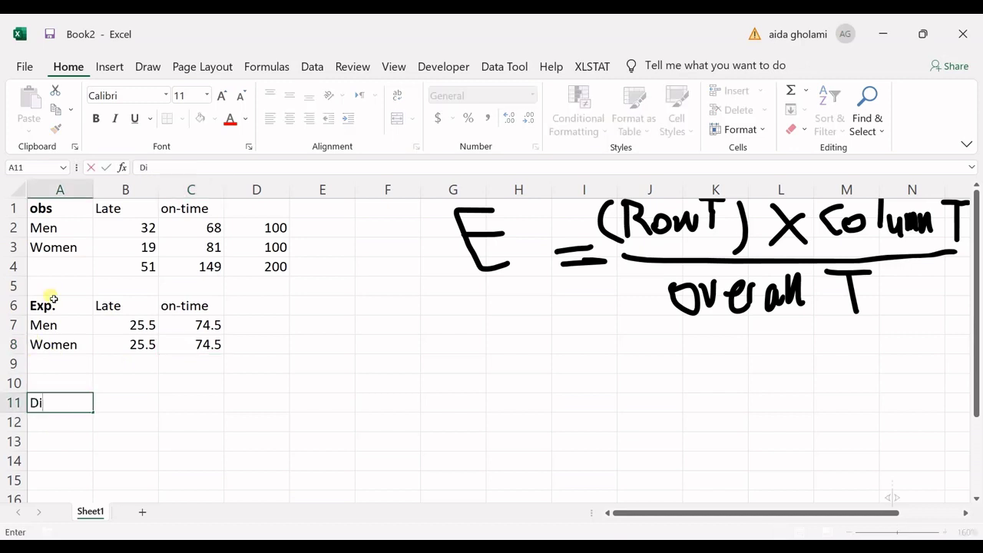
{"action": "type", "text": "fference"}
{"action": "left_click", "coordinate": [70, 441]}
{"action": "left_click", "coordinate": [62, 402]}
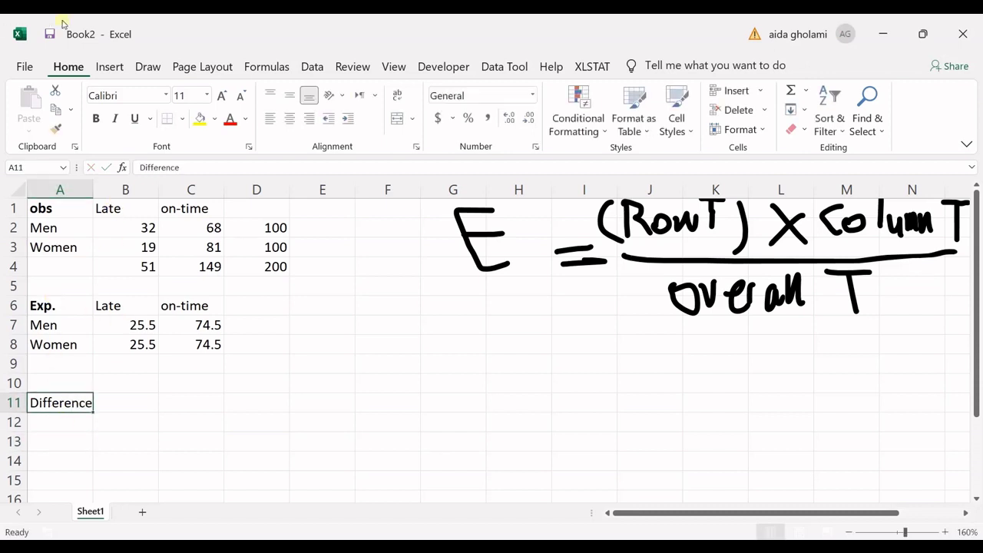
{"action": "left_click", "coordinate": [96, 117]}
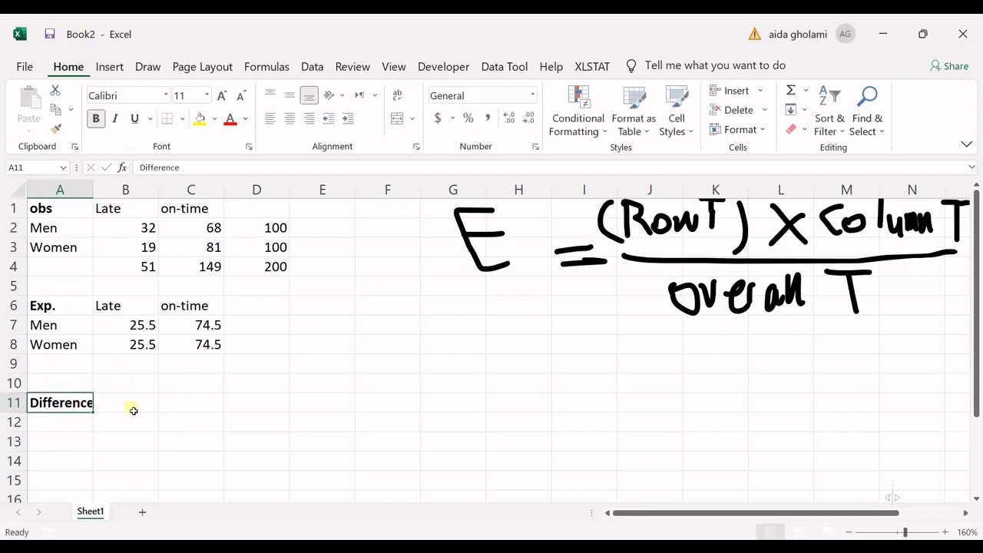
{"action": "left_click_drag", "start_coordinate": [134, 410], "coordinate": [95, 430]}
{"action": "left_click", "coordinate": [84, 428]}
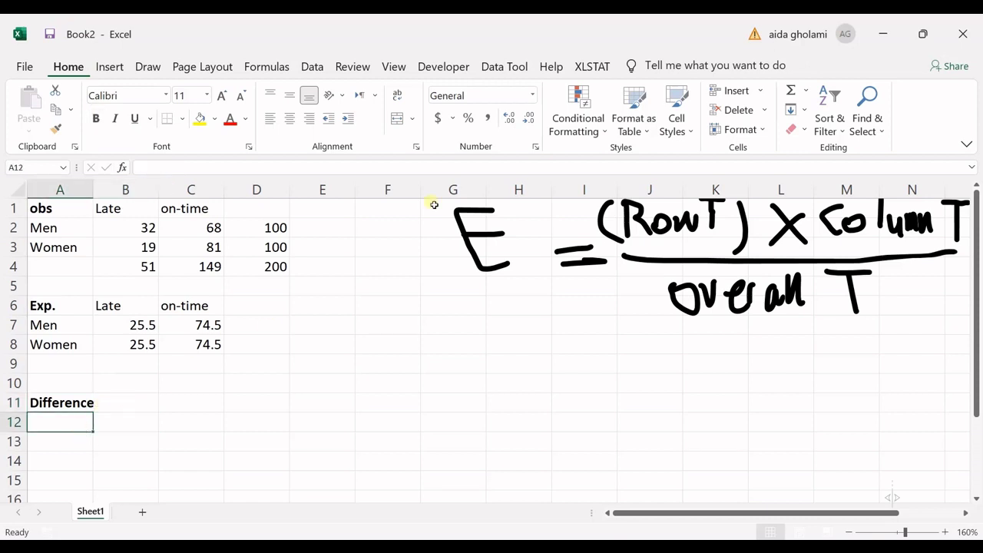
Handwrite D = (O − E)² in black ink below the handwritten expected-value formula.
{"action": "left_click", "coordinate": [149, 68]}
{"action": "left_click", "coordinate": [187, 107]}
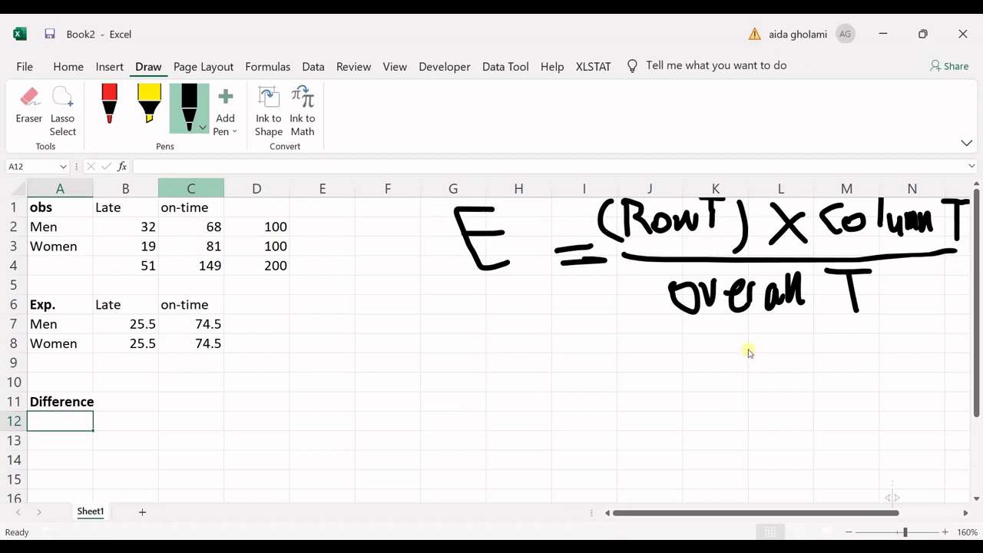
{"action": "mouse_move", "coordinate": [467, 358]}
{"action": "left_mouse_down"}
{"action": "mouse_move", "coordinate": [464, 424]}
{"action": "mouse_move", "coordinate": [551, 420]}
{"action": "mouse_move", "coordinate": [536, 411]}
{"action": "left_mouse_up"}
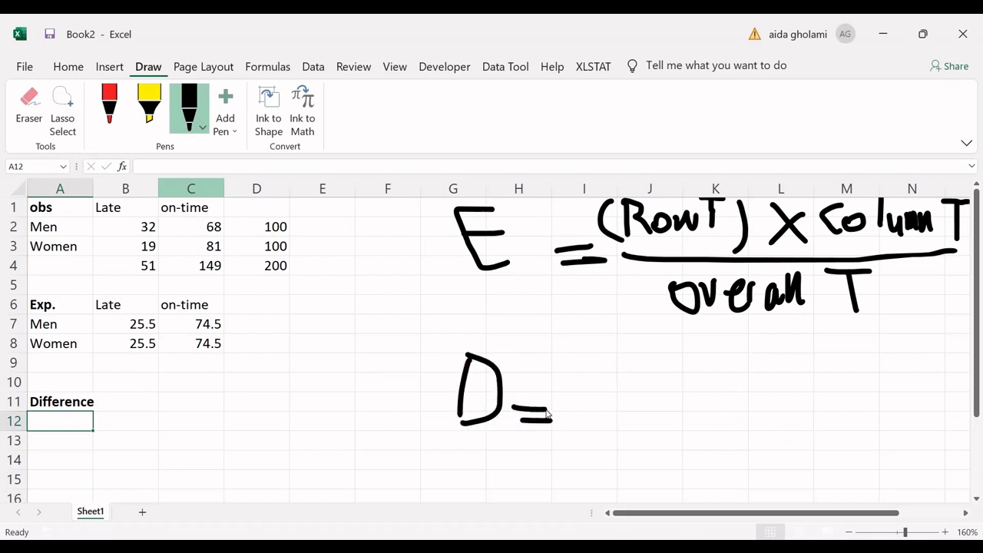
{"action": "mouse_move", "coordinate": [593, 376]}
{"action": "left_mouse_down"}
{"action": "mouse_move", "coordinate": [620, 377]}
{"action": "mouse_move", "coordinate": [608, 406]}
{"action": "mouse_move", "coordinate": [592, 374]}
{"action": "left_mouse_up"}
{"action": "left_click_drag", "start_coordinate": [646, 402], "coordinate": [676, 407]}
{"action": "mouse_move", "coordinate": [730, 361]}
{"action": "left_mouse_down"}
{"action": "mouse_move", "coordinate": [717, 404]}
{"action": "mouse_move", "coordinate": [746, 414]}
{"action": "mouse_move", "coordinate": [737, 390]}
{"action": "left_mouse_up"}
{"action": "left_click_drag", "start_coordinate": [768, 349], "coordinate": [777, 440]}
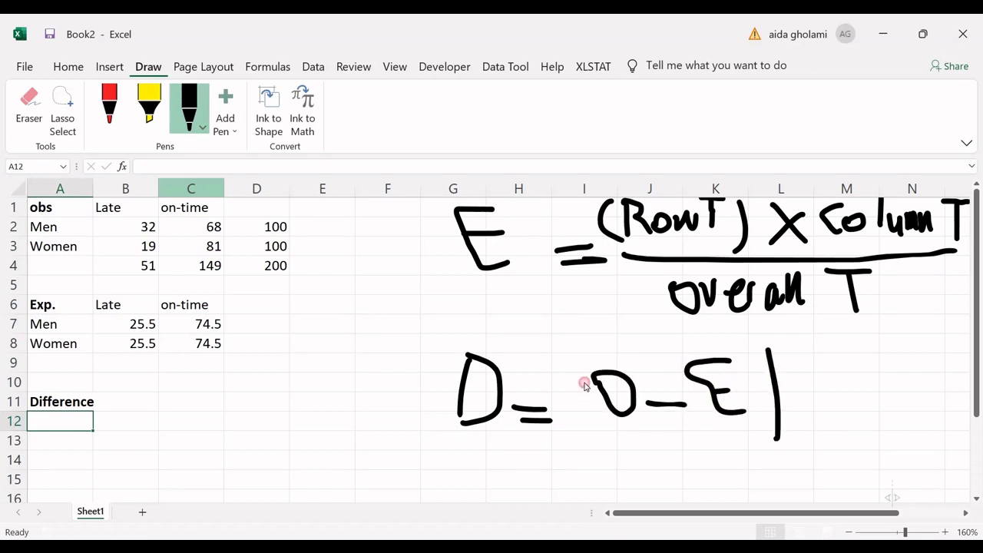
{"action": "mouse_move", "coordinate": [591, 361]}
{"action": "left_mouse_down"}
{"action": "mouse_move", "coordinate": [585, 428]}
{"action": "mouse_move", "coordinate": [597, 434]}
{"action": "left_mouse_up"}
{"action": "mouse_move", "coordinate": [788, 338]}
{"action": "left_mouse_down"}
{"action": "mouse_move", "coordinate": [807, 343]}
{"action": "mouse_move", "coordinate": [824, 367]}
{"action": "left_mouse_up"}
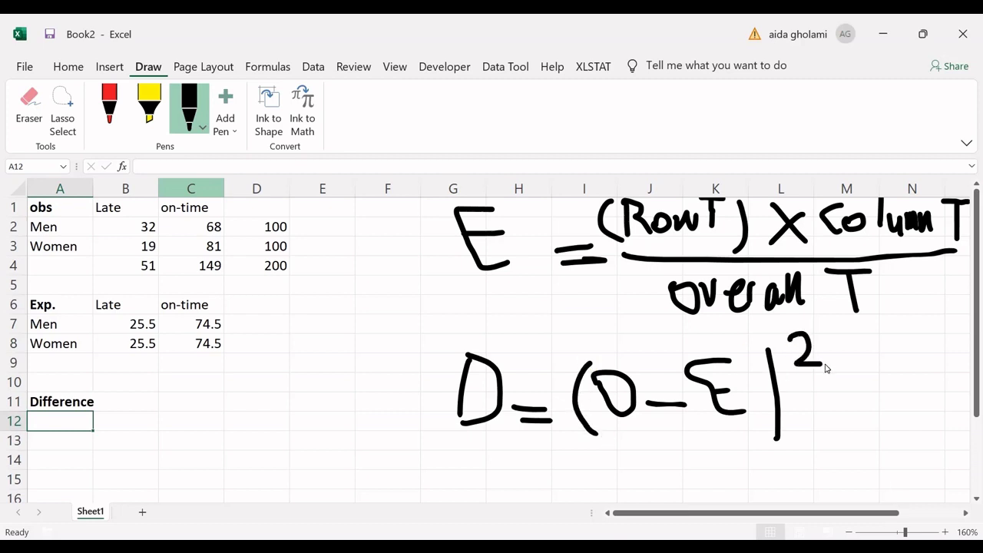
Complete the handwritten D formula with a fraction bar and the denominator E, and stop inking.
{"action": "left_click_drag", "start_coordinate": [577, 440], "coordinate": [824, 438]}
{"action": "mouse_move", "coordinate": [713, 454]}
{"action": "left_mouse_down"}
{"action": "mouse_move", "coordinate": [674, 458]}
{"action": "mouse_move", "coordinate": [723, 488]}
{"action": "mouse_move", "coordinate": [695, 471]}
{"action": "left_mouse_up"}
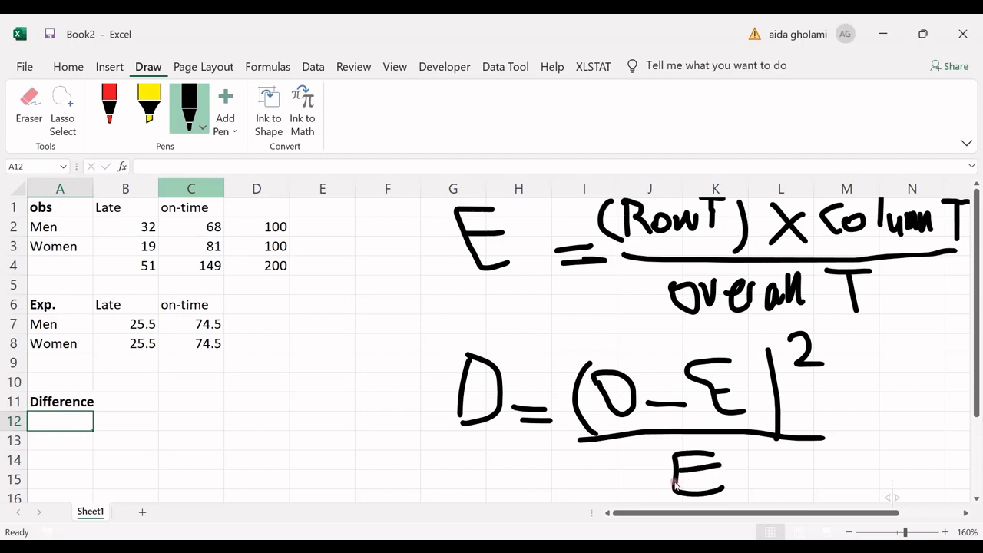
{"action": "left_click", "coordinate": [189, 107]}
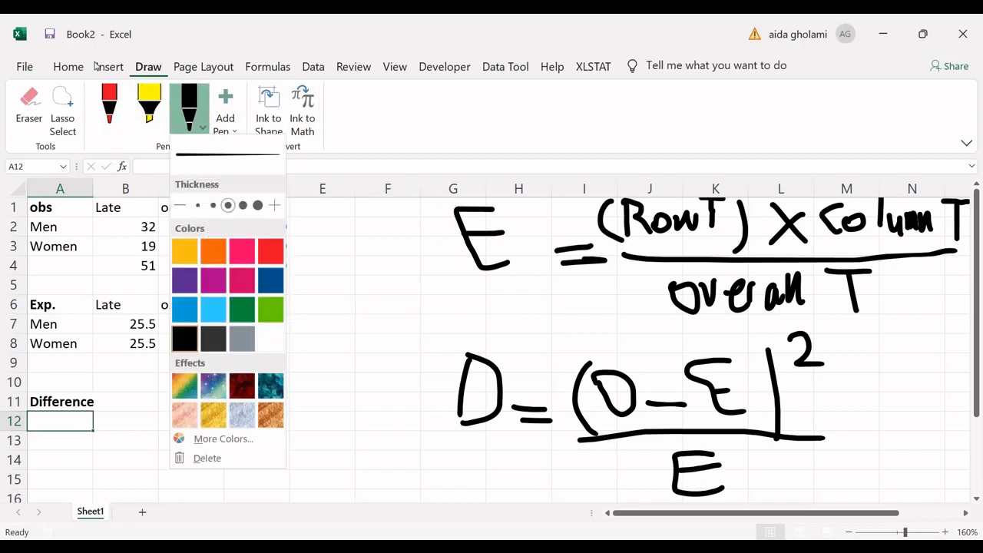
{"action": "left_click", "coordinate": [203, 97]}
{"action": "left_click", "coordinate": [192, 104]}
{"action": "left_click", "coordinate": [210, 93]}
{"action": "left_click", "coordinate": [109, 108]}
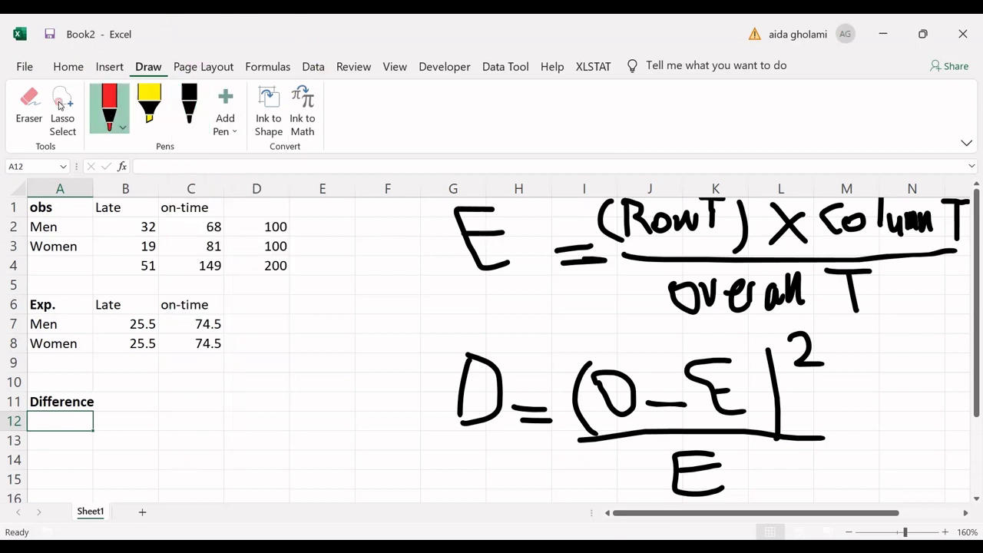
{"action": "key", "text": "Escape"}
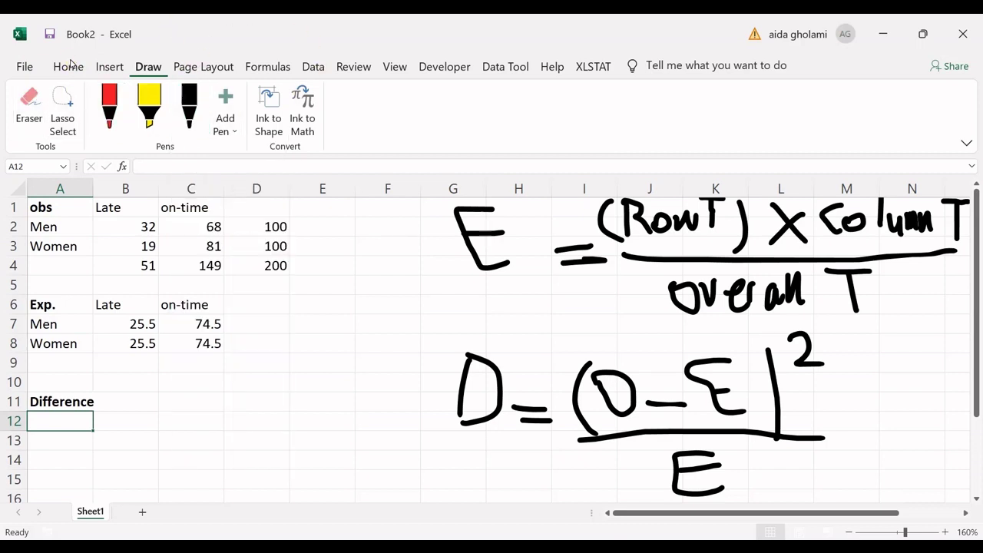
{"action": "left_click", "coordinate": [68, 66]}
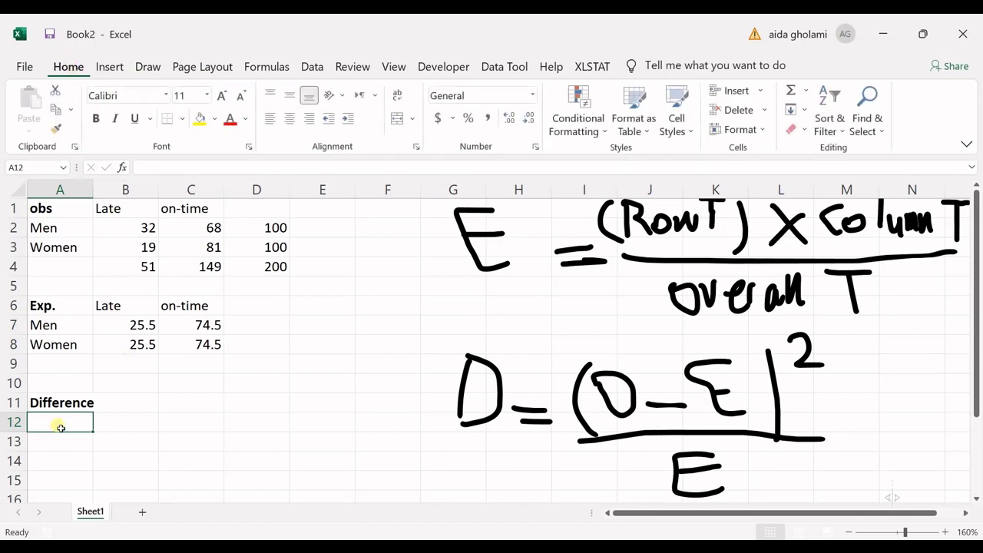
Copy the Late and on-time headings from B6:C6 to B11:C11 beside the Difference heading.
{"action": "left_click", "coordinate": [107, 321]}
{"action": "left_click", "coordinate": [118, 311]}
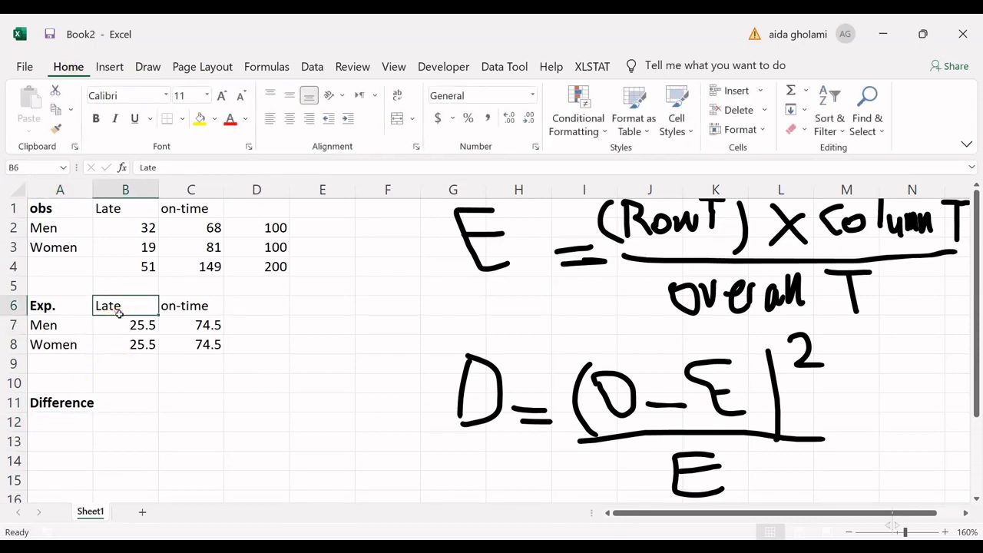
{"action": "left_click_drag", "start_coordinate": [119, 313], "coordinate": [192, 307]}
{"action": "key", "text": "ctrl+c"}
{"action": "left_click", "coordinate": [129, 404]}
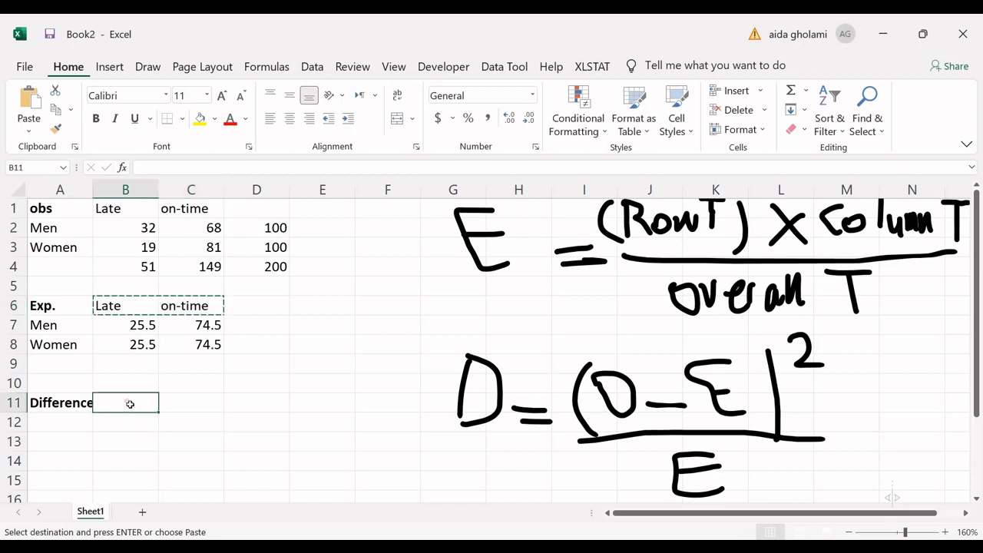
{"action": "key", "text": "ctrl+v"}
Copy the row labels Men and Women from A7:A8 to A12:A13 under Difference.
{"action": "left_click_drag", "start_coordinate": [49, 327], "coordinate": [57, 349]}
{"action": "key", "text": "ctrl+c"}
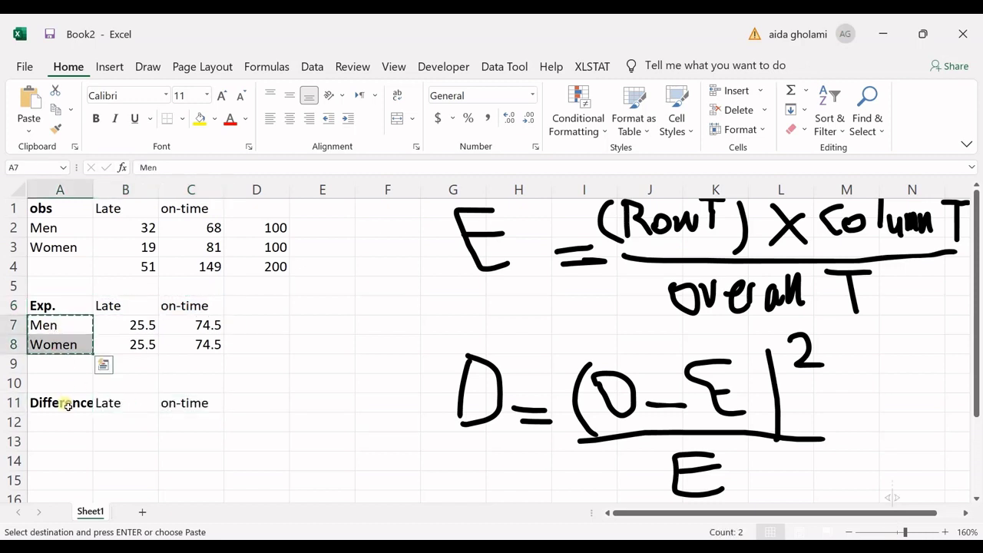
{"action": "left_click", "coordinate": [70, 421]}
{"action": "key", "text": "ctrl+v"}
Enter the formula =((B2-B7)^2)/B7 in cell B12 for the late men's difference.
{"action": "left_click", "coordinate": [118, 420]}
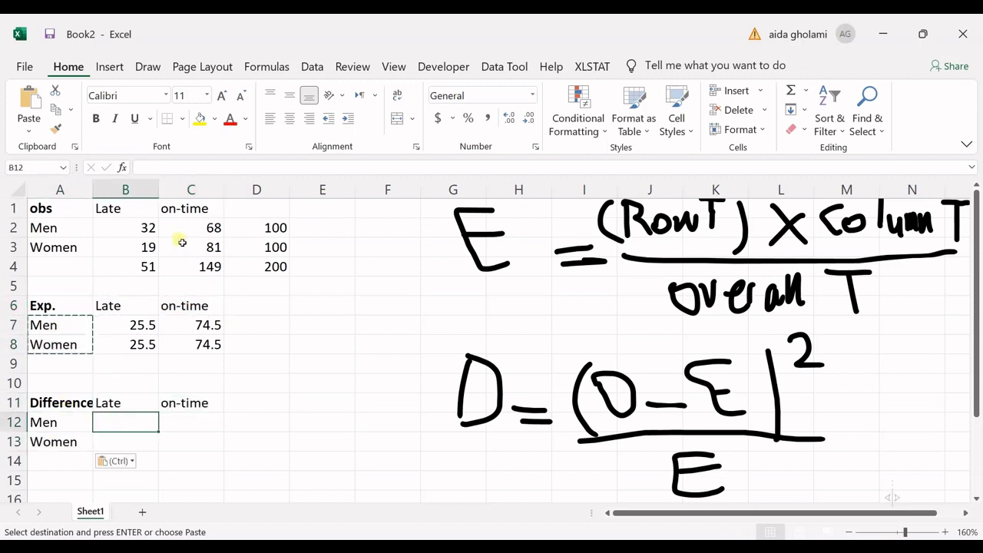
{"action": "type", "text": "="}
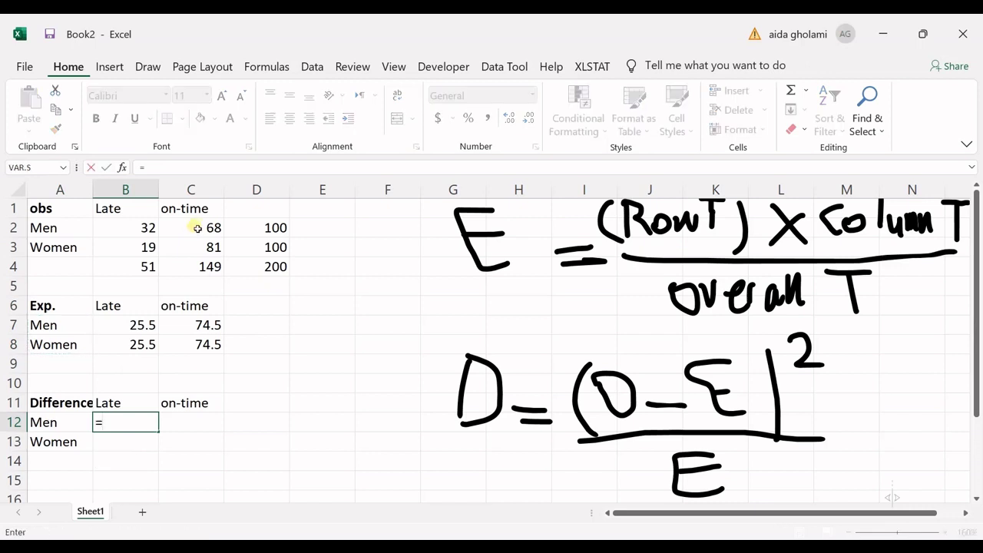
{"action": "left_click", "coordinate": [137, 230]}
{"action": "type", "text": "-"}
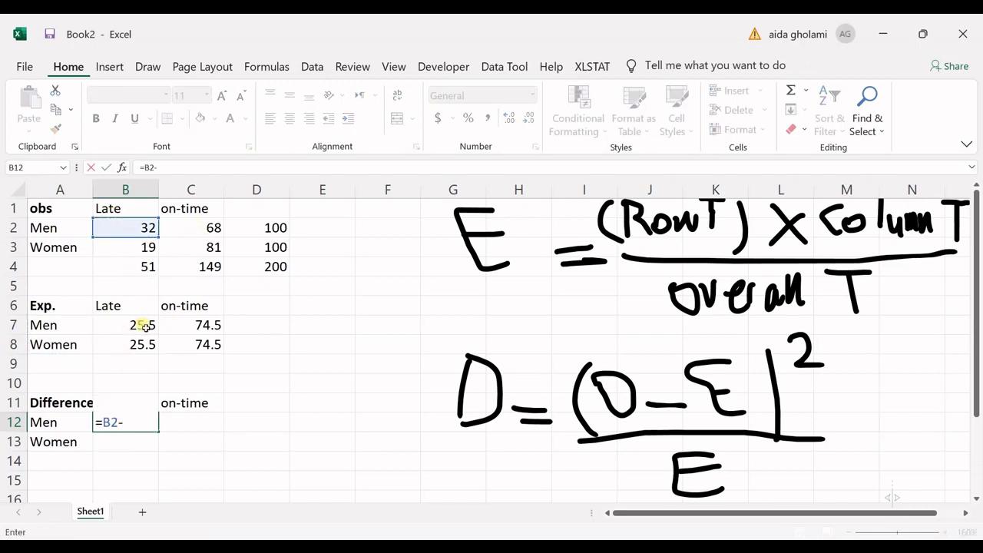
{"action": "left_click", "coordinate": [145, 326]}
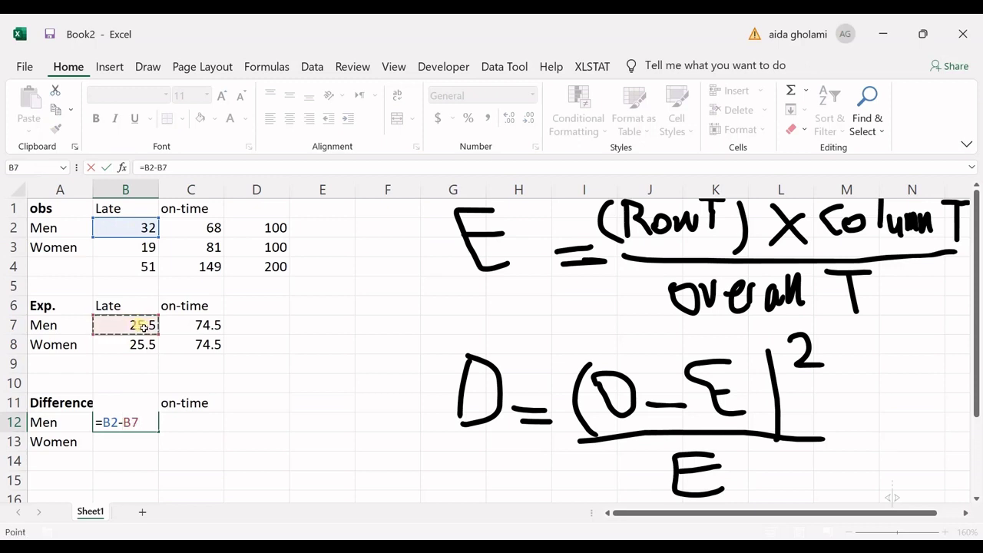
{"action": "type", "text": ")"}
{"action": "left_click", "coordinate": [103, 421]}
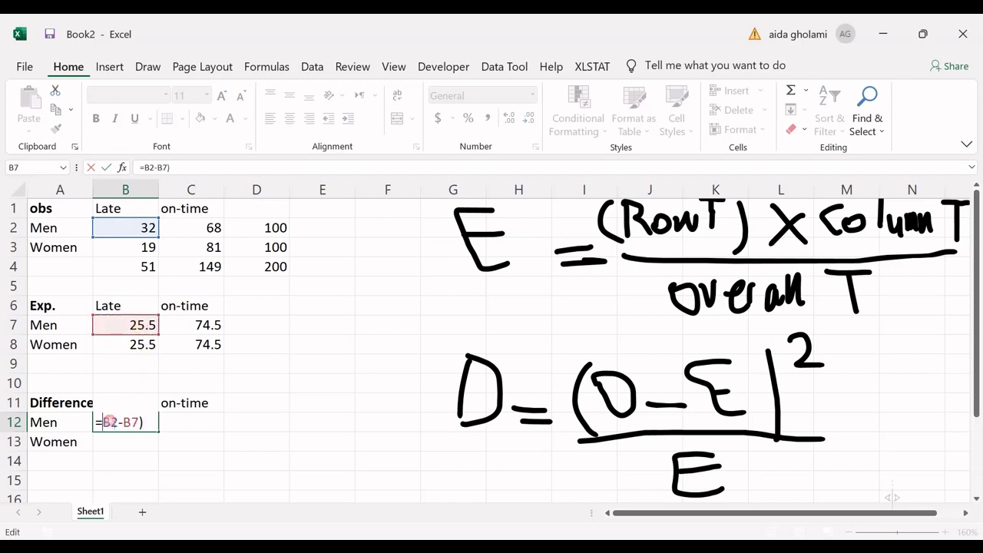
{"action": "type", "text": "("}
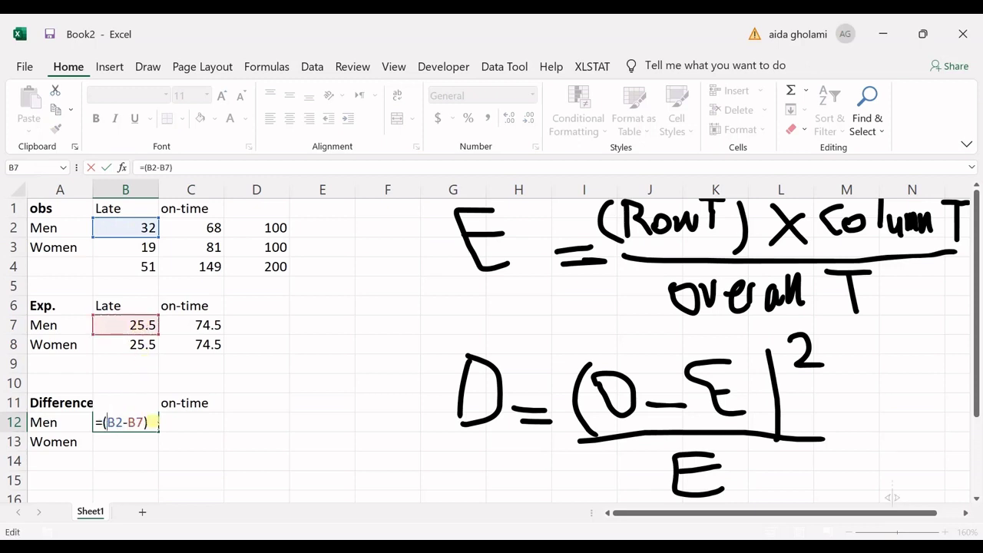
{"action": "left_click", "coordinate": [161, 421]}
{"action": "type", "text": "^2/"}
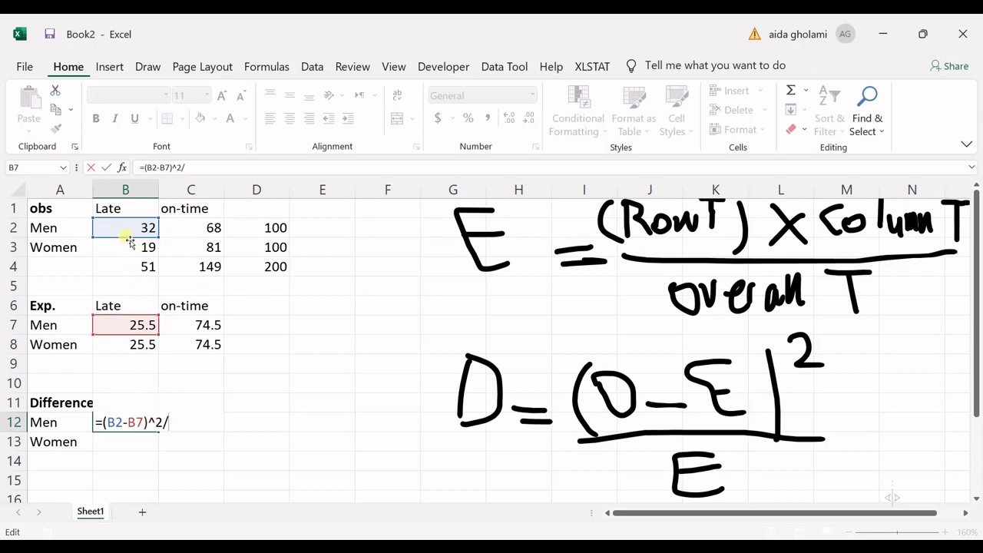
{"action": "left_click", "coordinate": [140, 326]}
{"action": "key", "text": "ctrl+Return"}
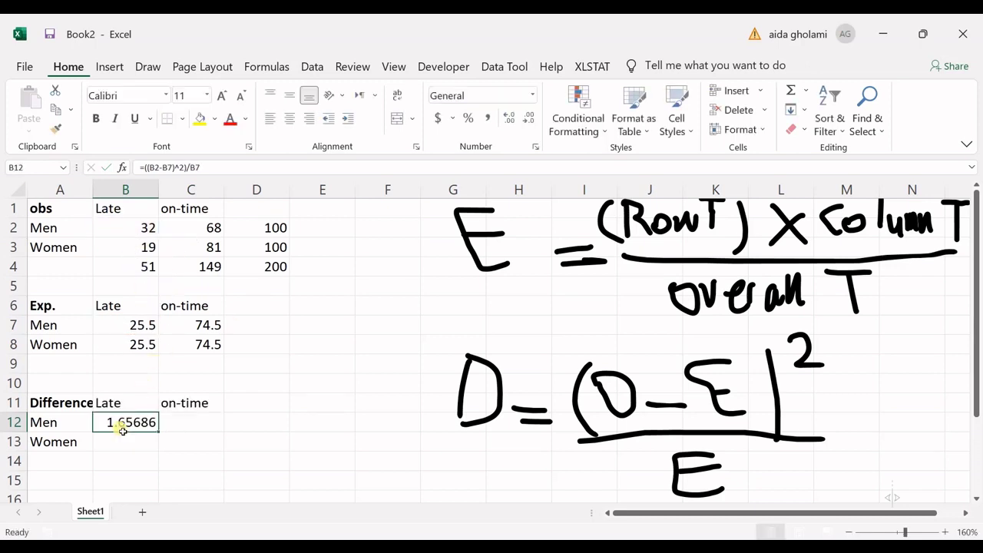
Fill the B12 formula across to C12 and check that it reads =((C2-C7)^2)/C7.
{"action": "left_click_drag", "start_coordinate": [157, 430], "coordinate": [228, 435]}
{"action": "double_click", "coordinate": [177, 423]}
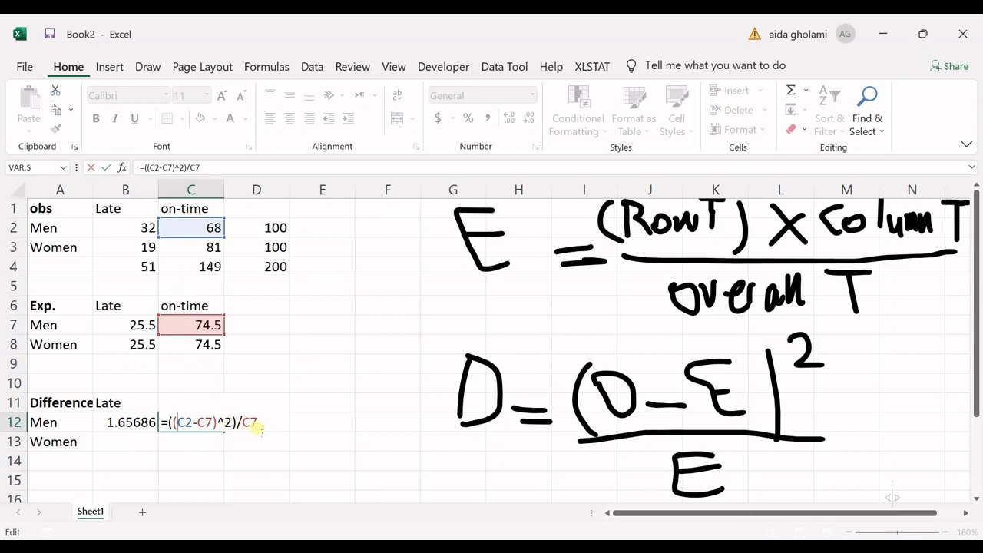
{"action": "key", "text": "Return"}
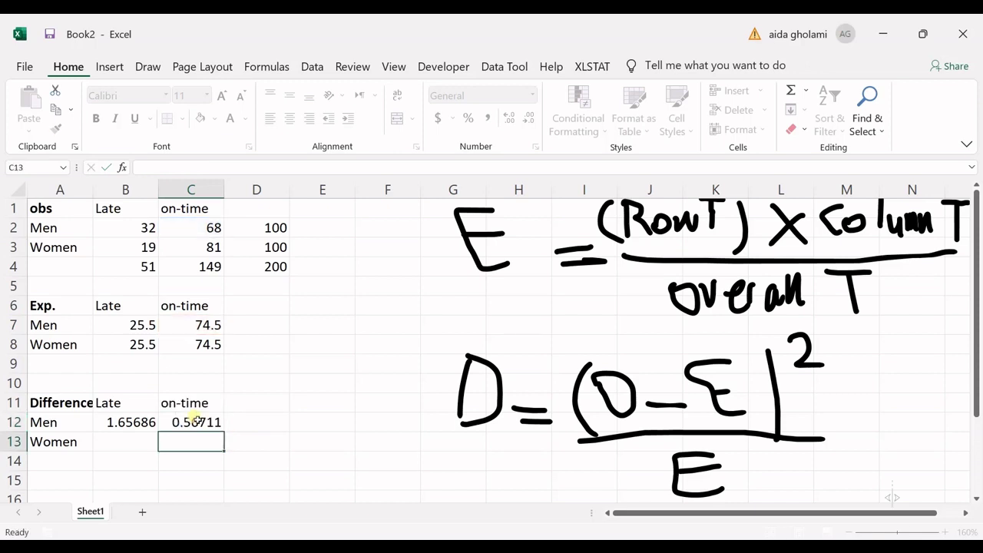
Fill the B12 formula down to B13 and check that it reads =((B3-B8)^2)/B8.
{"action": "left_click", "coordinate": [140, 428]}
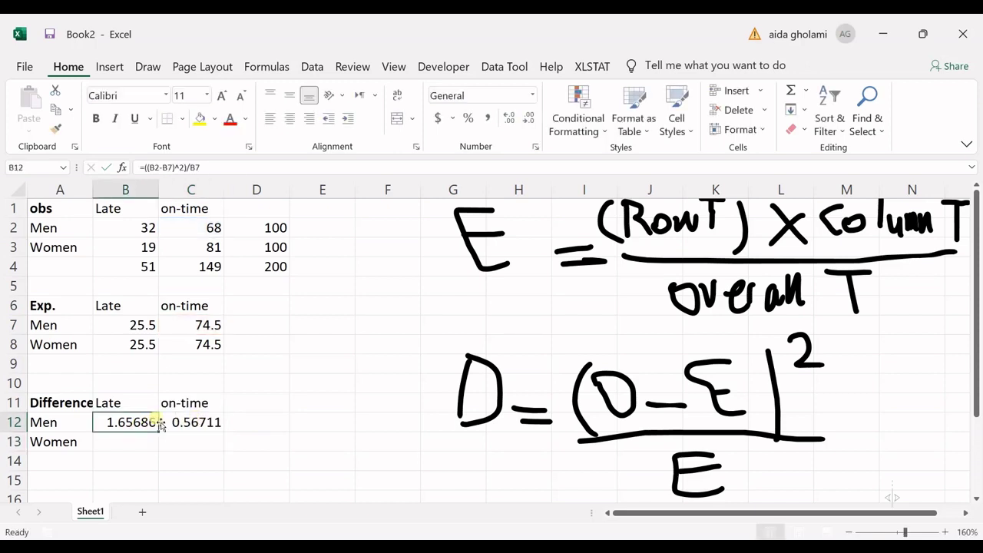
{"action": "left_click_drag", "start_coordinate": [163, 435], "coordinate": [160, 453]}
{"action": "left_click", "coordinate": [143, 444]}
{"action": "double_click", "coordinate": [144, 444]}
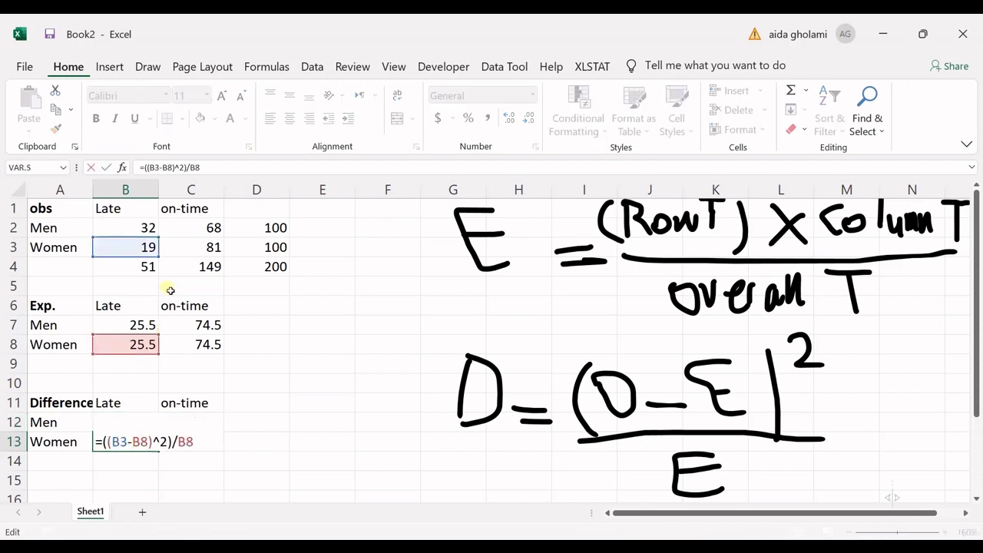
{"action": "key", "text": "Return"}
Fill the C12 formula down to C13 and check that it reads =((C3-C8)^2)/C8.
{"action": "left_click", "coordinate": [211, 423]}
{"action": "left_click_drag", "start_coordinate": [223, 431], "coordinate": [225, 453]}
{"action": "double_click", "coordinate": [167, 442]}
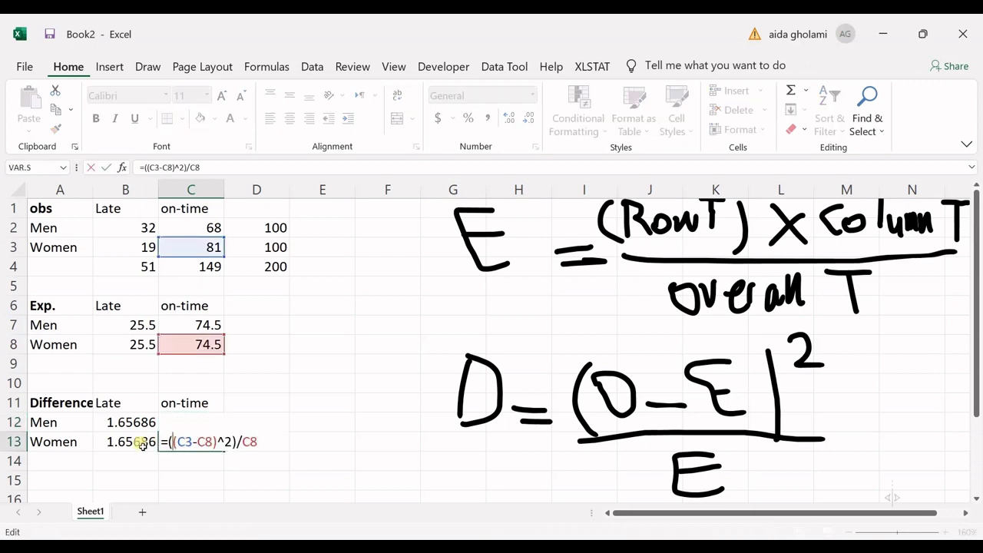
{"action": "key", "text": "Return"}
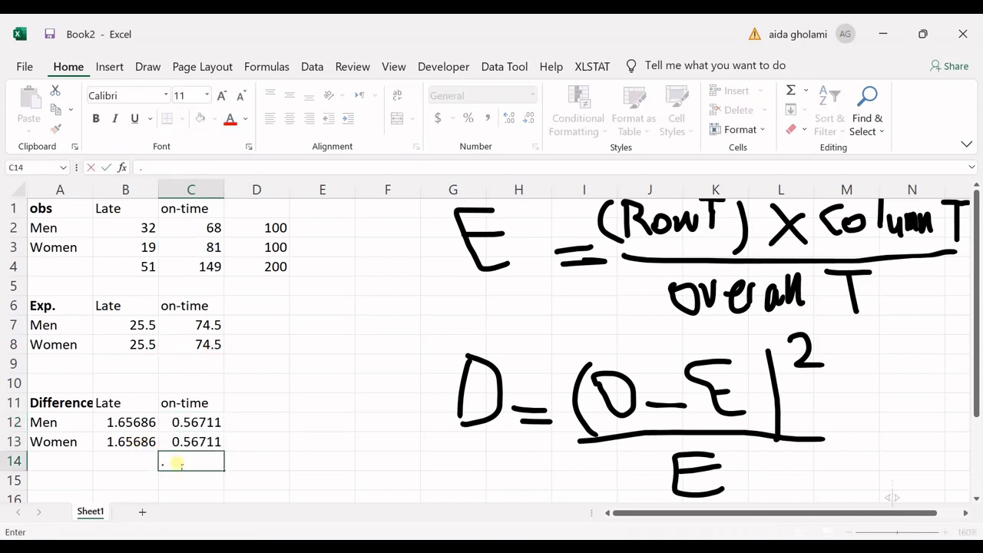
Widen column A slightly so the whole Difference heading fits.
{"action": "key", "text": "Up"}
{"action": "key", "text": "Up"}
{"action": "key", "text": "Right"}
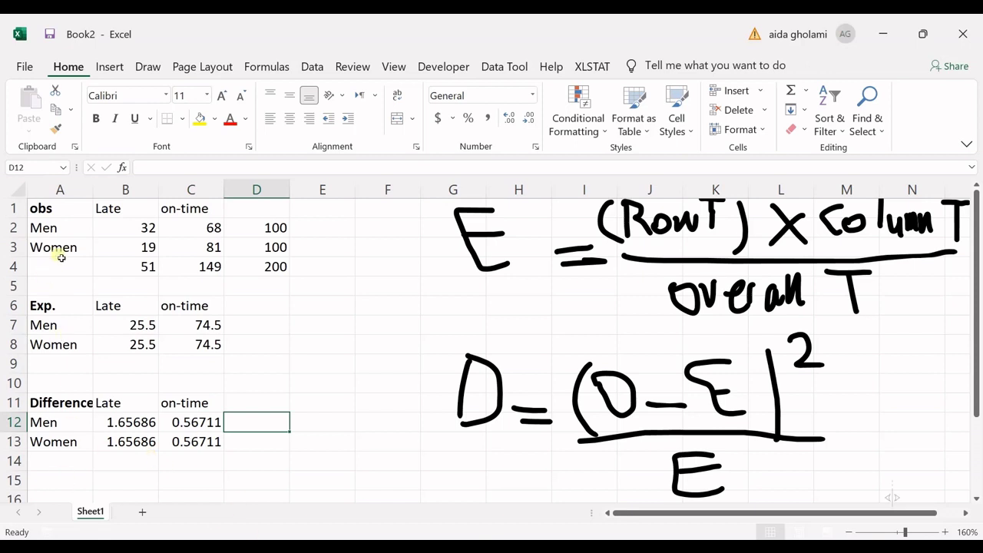
{"action": "left_click_drag", "start_coordinate": [100, 194], "coordinate": [105, 193]}
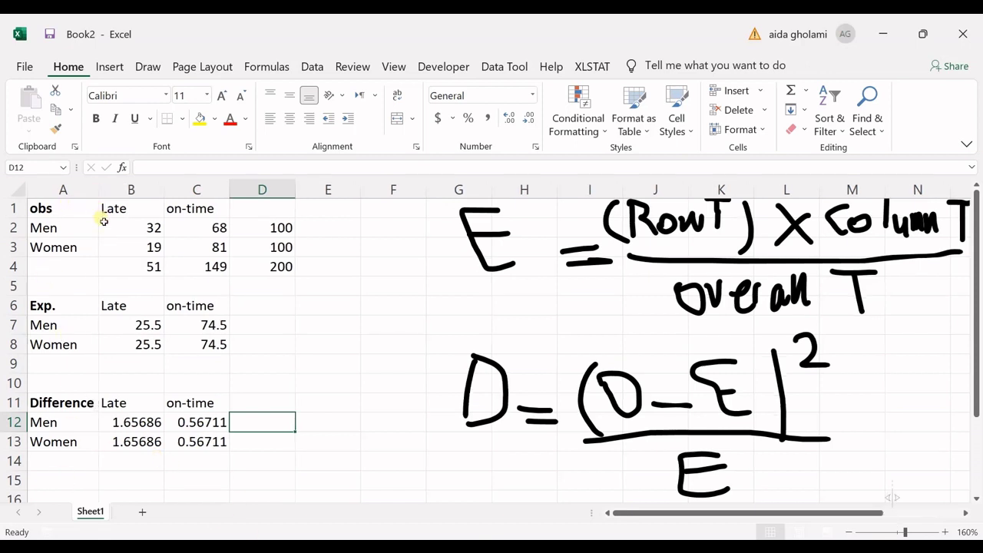
{"action": "scroll", "coordinate": [138, 300], "scroll_direction": "down", "scroll_amount": 1}
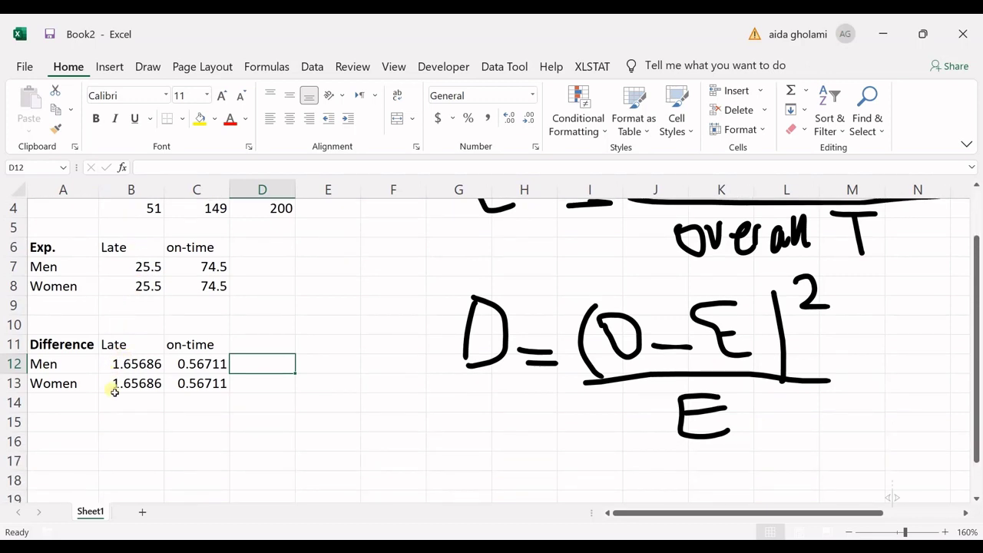
{"action": "scroll", "coordinate": [114, 392], "scroll_direction": "up", "scroll_amount": 1}
{"action": "left_click", "coordinate": [72, 481]}
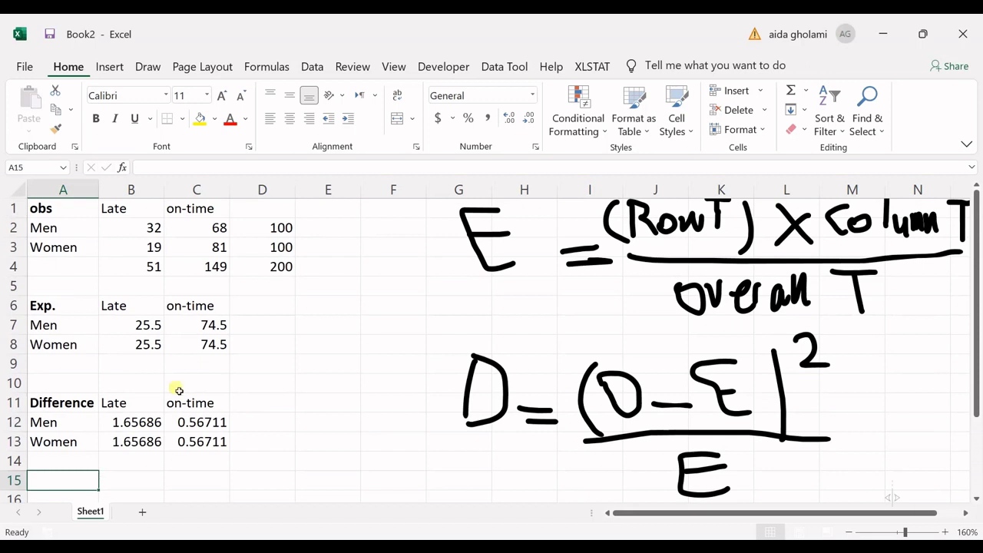
{"action": "type", "text": "chi"}
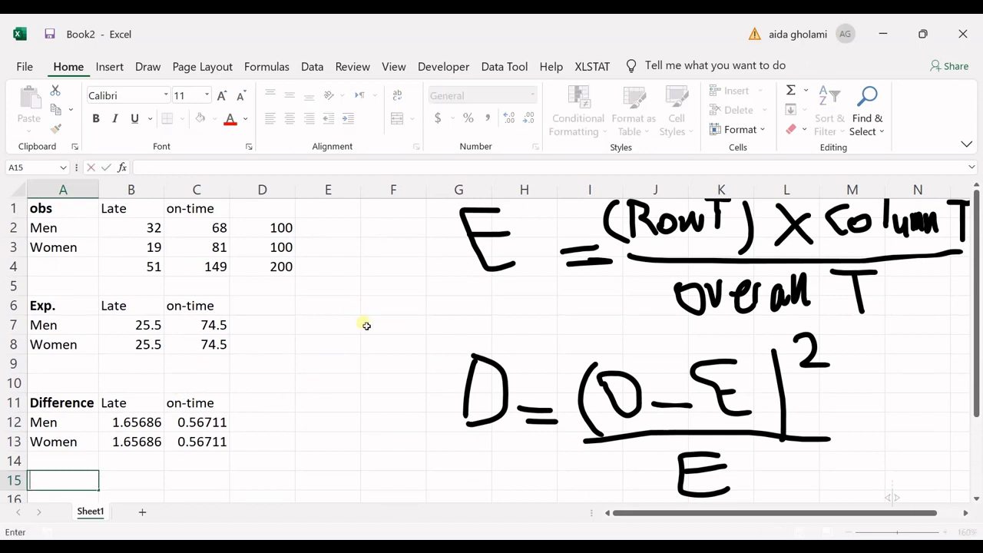
Enter the label "Chi-Square" in cell E7 and make it bold.
{"action": "left_click", "coordinate": [343, 322]}
{"action": "type", "text": "Chi-Square"}
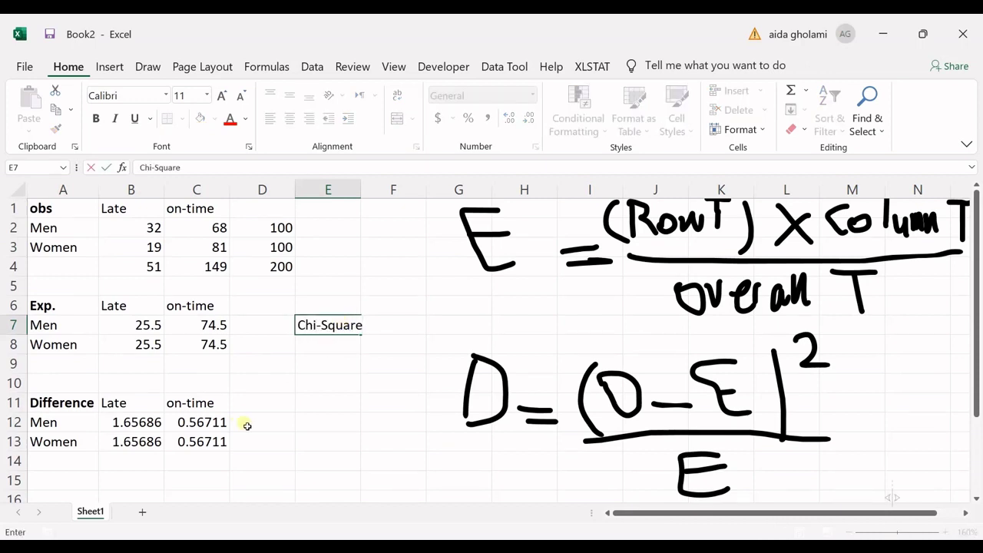
{"action": "left_click", "coordinate": [328, 392]}
{"action": "left_click", "coordinate": [342, 327]}
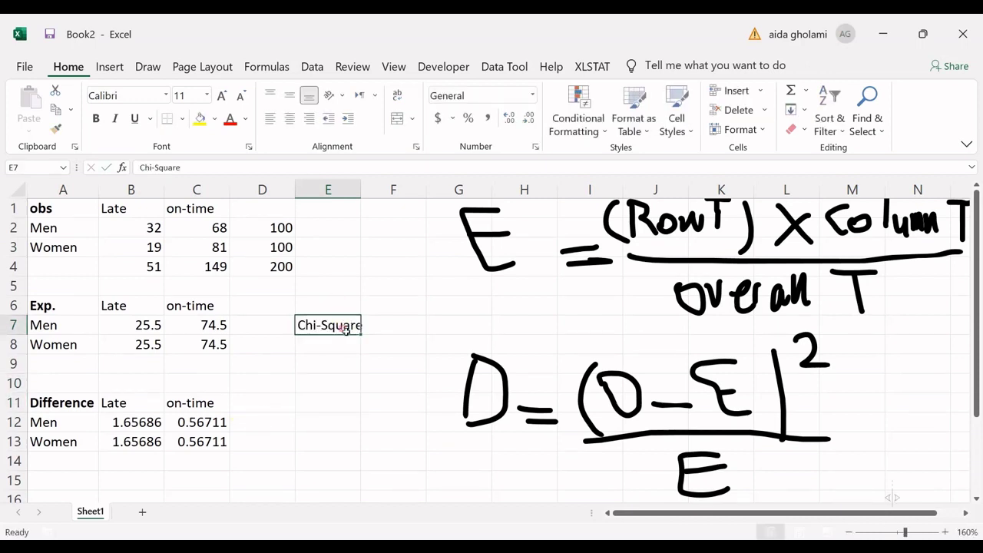
{"action": "left_click", "coordinate": [95, 118]}
Enter =SUM(B12:C13) in cell F7 to total the four difference values as the chi-square statistic.
{"action": "left_click", "coordinate": [396, 323]}
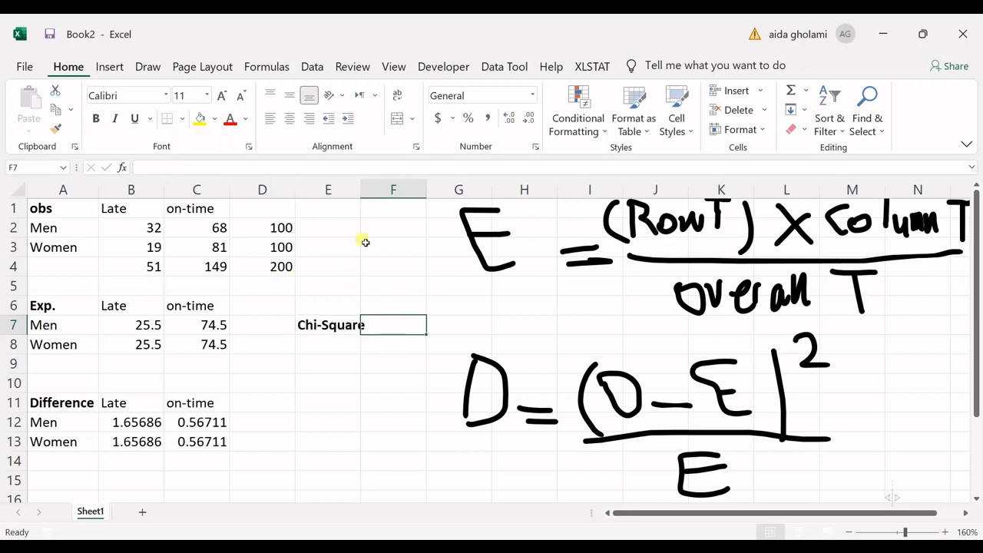
{"action": "type", "text": "=sum"}
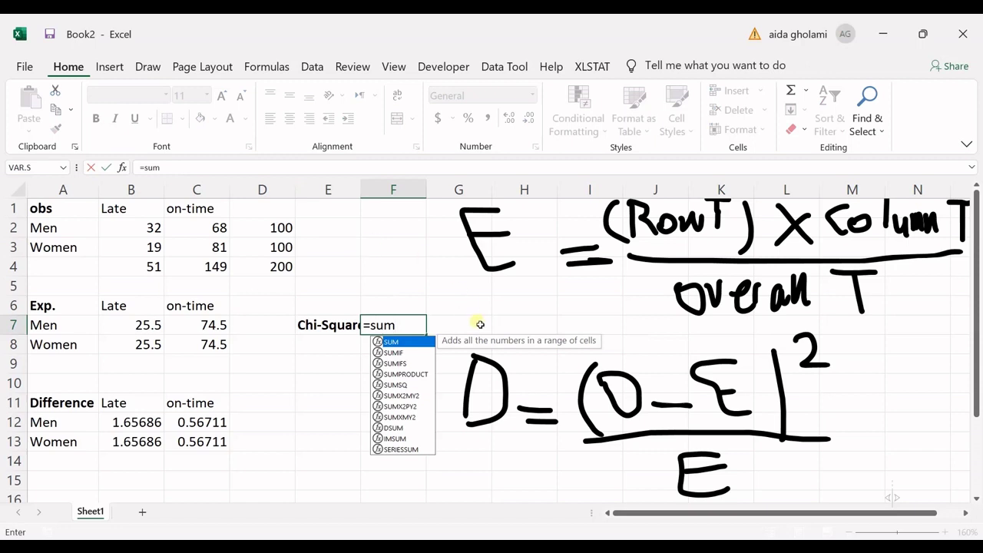
{"action": "key", "text": "Tab"}
{"action": "left_click_drag", "start_coordinate": [160, 425], "coordinate": [223, 450]}
{"action": "type", "text": ")"}
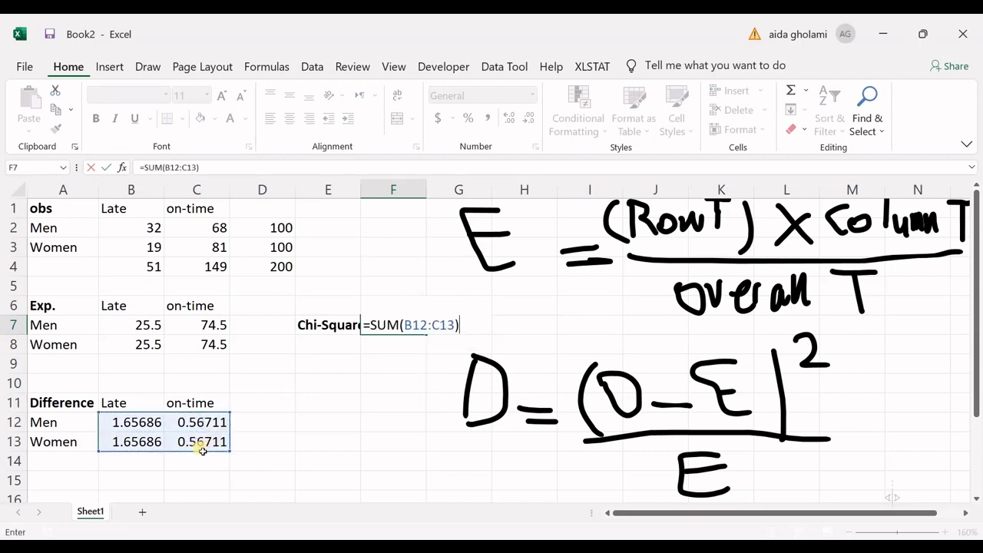
{"action": "key", "text": "Return"}
Auto-fit column E so the whole Chi-Square label fits, and select the chi-square result in F7.
{"action": "left_click", "coordinate": [357, 196]}
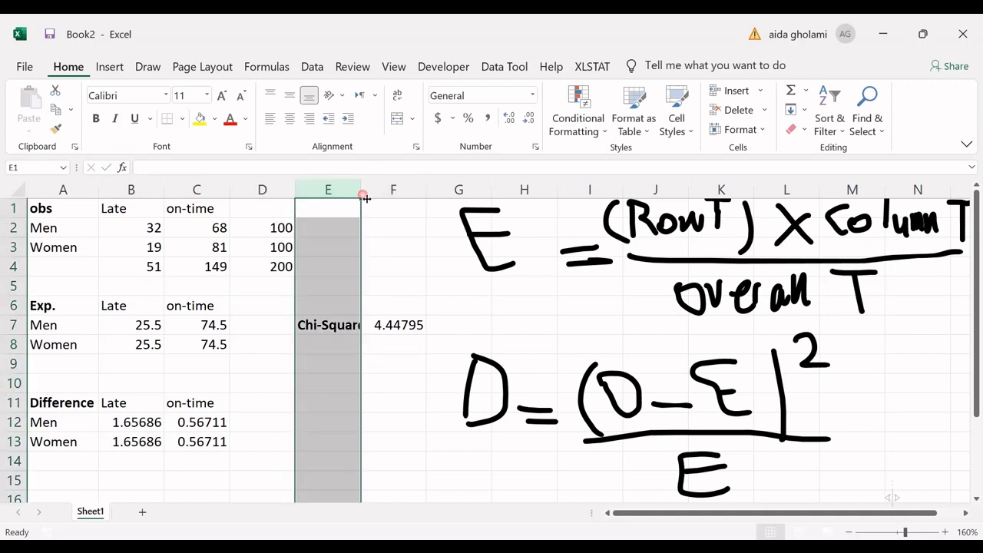
{"action": "double_click", "coordinate": [361, 197]}
{"action": "left_click", "coordinate": [388, 325]}
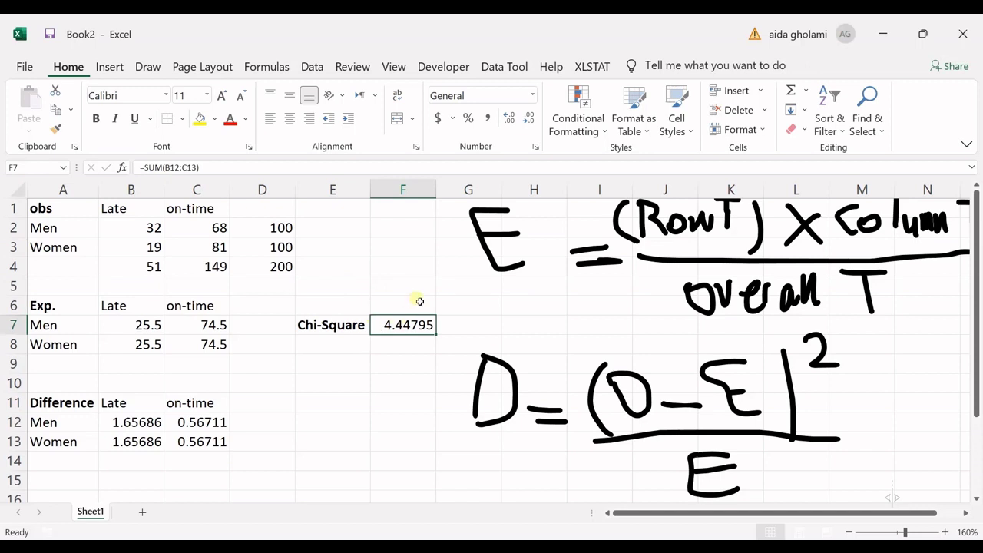
Enter the label "d-freedom" in cell E8 and make it bold.
{"action": "left_click", "coordinate": [323, 346]}
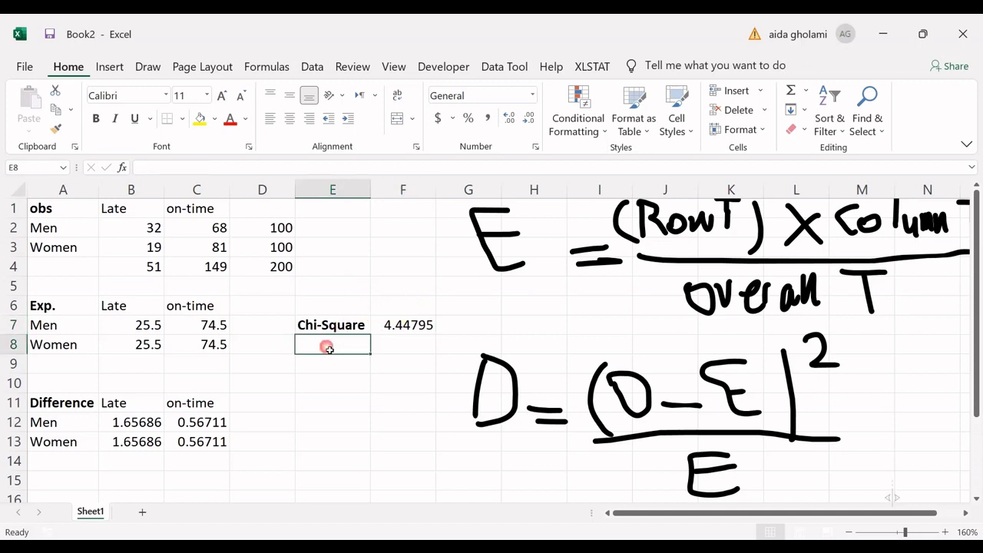
{"action": "double_click", "coordinate": [318, 349]}
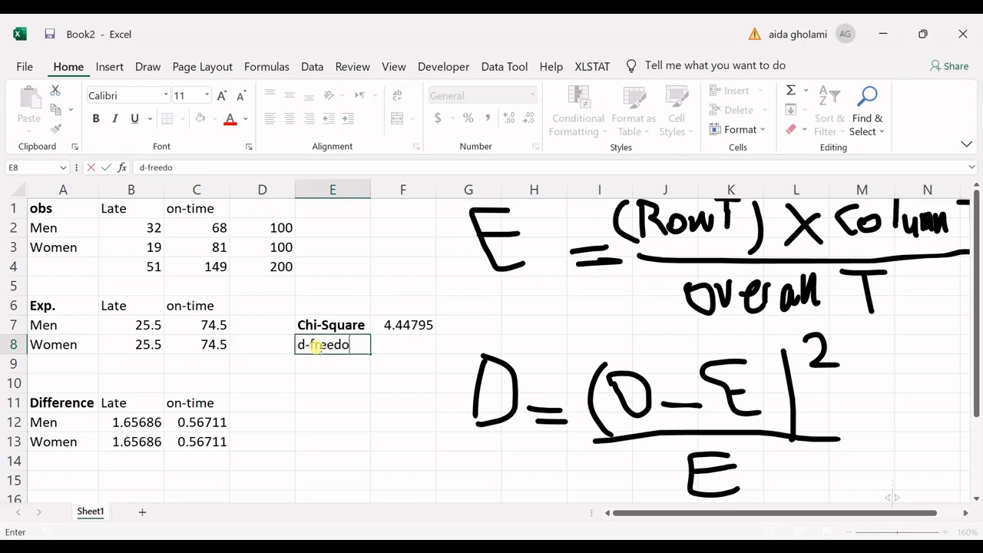
{"action": "key", "text": "Return"}
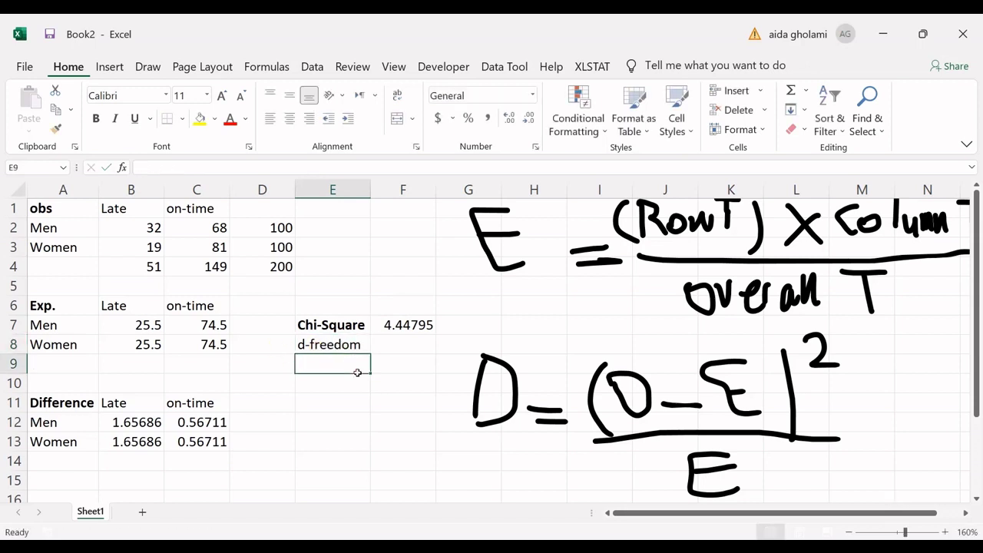
{"action": "left_click", "coordinate": [348, 351]}
{"action": "left_click", "coordinate": [95, 121]}
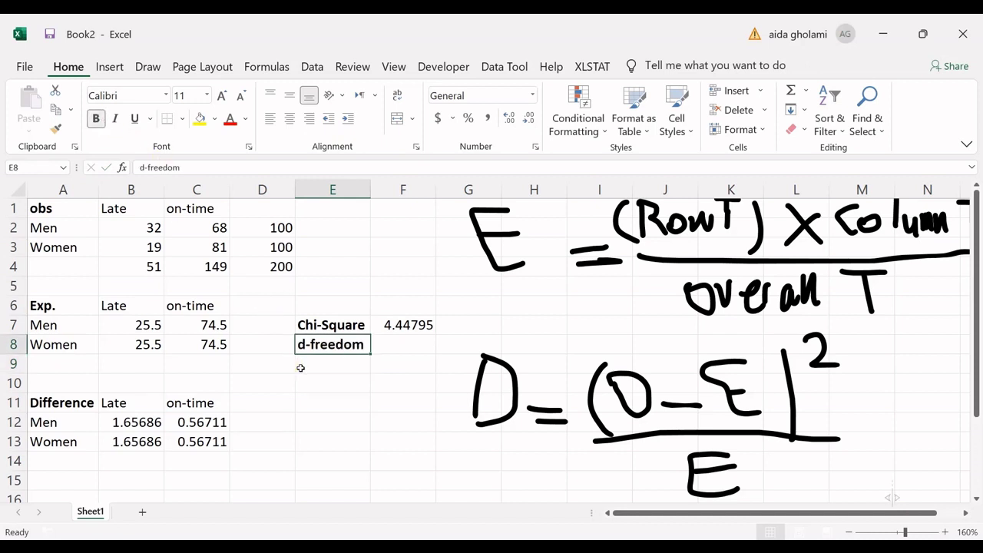
Erase the handwritten expected-value formula E = (Row T) × Column T / overall T from the sheet.
{"action": "left_click", "coordinate": [301, 366]}
{"action": "left_click", "coordinate": [148, 66]}
{"action": "left_click", "coordinate": [29, 111]}
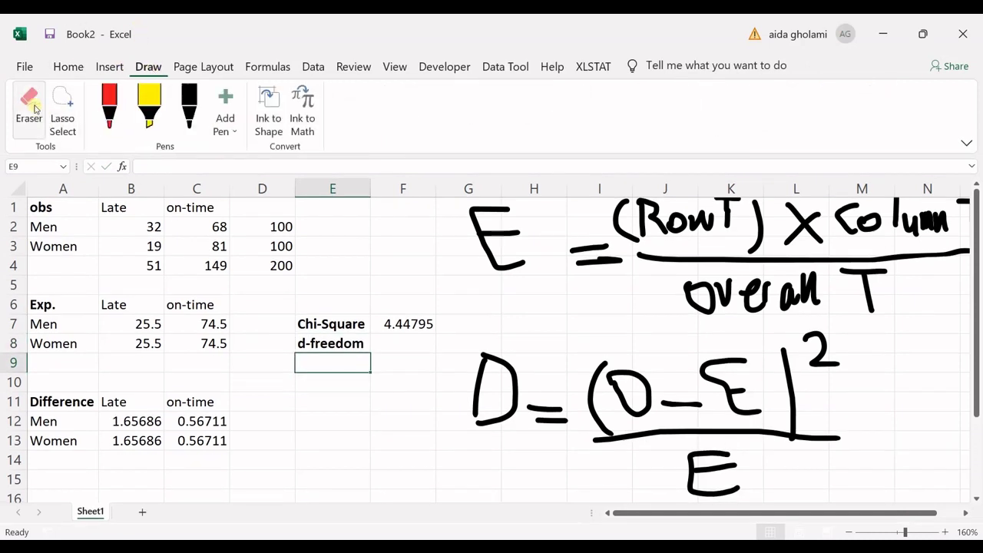
{"action": "left_click_drag", "start_coordinate": [472, 232], "coordinate": [443, 234]}
{"action": "left_click", "coordinate": [590, 248]}
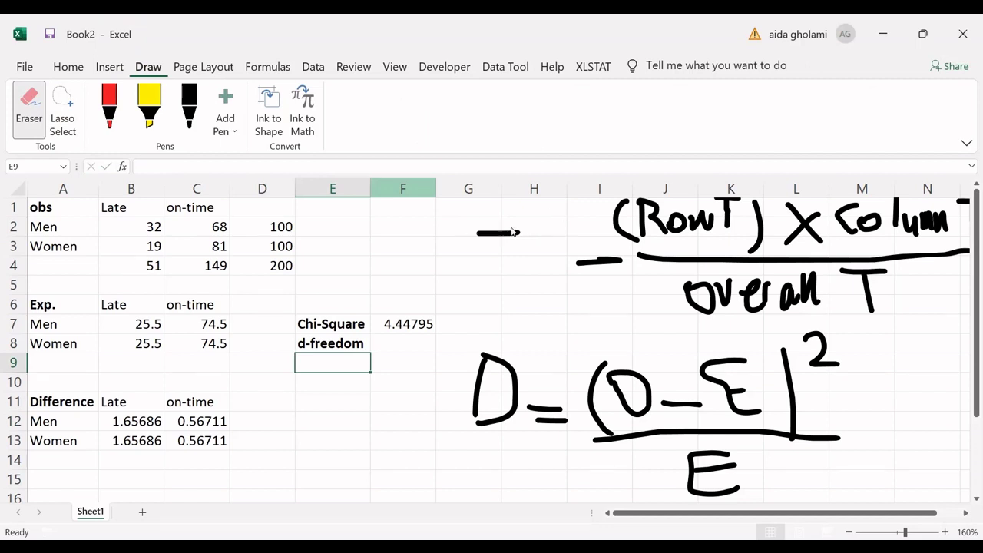
{"action": "mouse_move", "coordinate": [513, 232]}
{"action": "left_mouse_down"}
{"action": "mouse_move", "coordinate": [614, 277]}
{"action": "mouse_move", "coordinate": [629, 223]}
{"action": "mouse_move", "coordinate": [714, 233]}
{"action": "mouse_move", "coordinate": [853, 222]}
{"action": "mouse_move", "coordinate": [721, 201]}
{"action": "mouse_move", "coordinate": [662, 300]}
{"action": "mouse_move", "coordinate": [866, 291]}
{"action": "mouse_move", "coordinate": [937, 207]}
{"action": "mouse_move", "coordinate": [979, 202]}
{"action": "mouse_move", "coordinate": [960, 201]}
{"action": "left_mouse_up"}
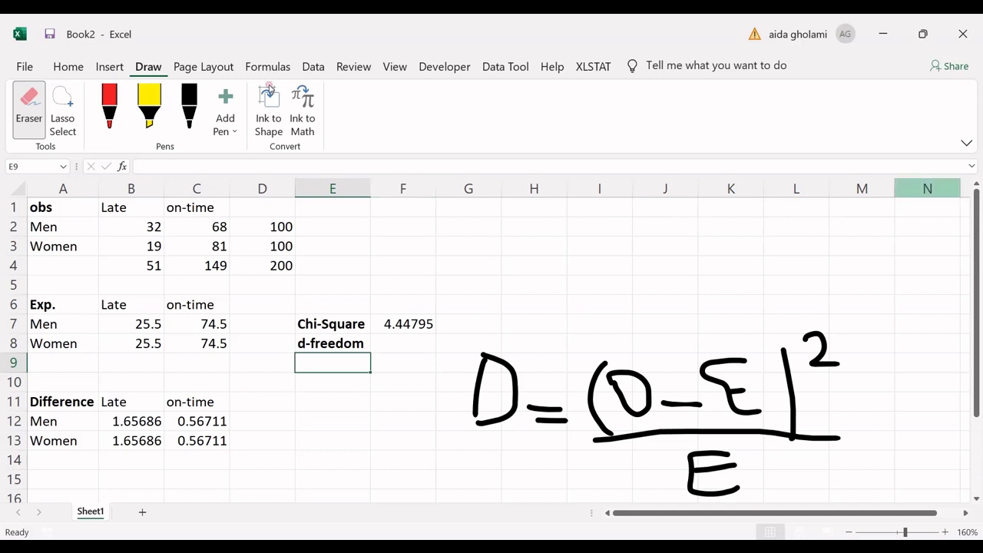
Handwrite the beginning of the degrees-of-freedom formula, "d = (N Row − 1) *", in black ink above the difference formula.
{"action": "left_click", "coordinate": [198, 109]}
{"action": "left_click_drag", "start_coordinate": [516, 244], "coordinate": [519, 260]}
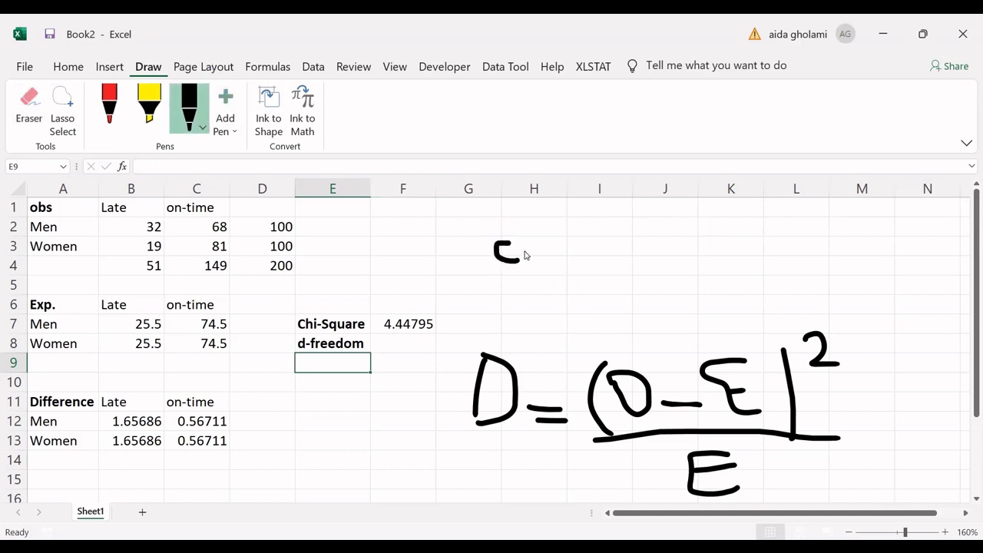
{"action": "mouse_move", "coordinate": [526, 204]}
{"action": "left_mouse_down"}
{"action": "mouse_move", "coordinate": [532, 267]}
{"action": "mouse_move", "coordinate": [581, 261]}
{"action": "mouse_move", "coordinate": [576, 248]}
{"action": "left_mouse_up"}
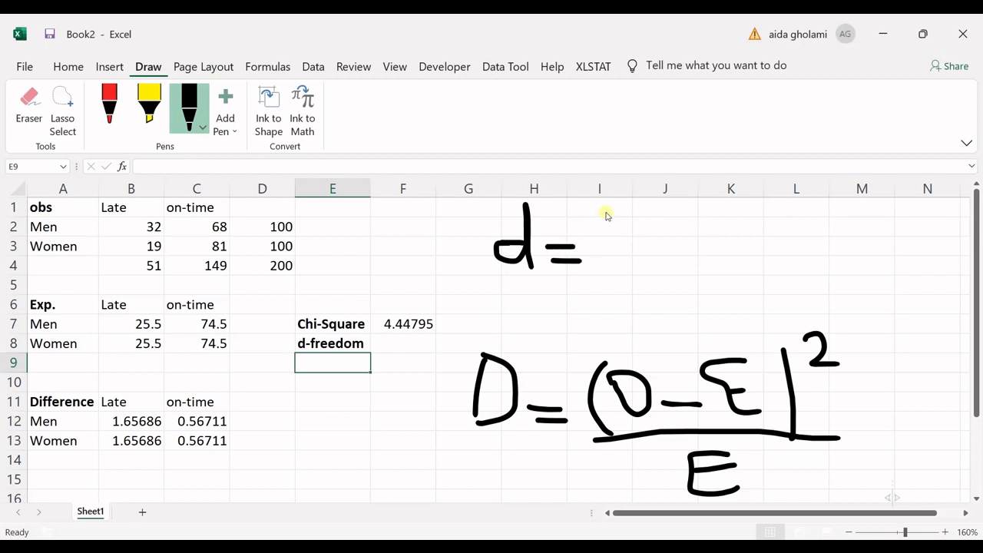
{"action": "mouse_move", "coordinate": [606, 209]}
{"action": "left_mouse_down"}
{"action": "mouse_move", "coordinate": [613, 284]}
{"action": "mouse_move", "coordinate": [622, 229]}
{"action": "mouse_move", "coordinate": [642, 265]}
{"action": "mouse_move", "coordinate": [647, 228]}
{"action": "mouse_move", "coordinate": [670, 265]}
{"action": "left_mouse_up"}
{"action": "mouse_move", "coordinate": [668, 221]}
{"action": "left_mouse_down"}
{"action": "mouse_move", "coordinate": [680, 256]}
{"action": "mouse_move", "coordinate": [708, 244]}
{"action": "mouse_move", "coordinate": [718, 223]}
{"action": "mouse_move", "coordinate": [731, 261]}
{"action": "mouse_move", "coordinate": [719, 277]}
{"action": "mouse_move", "coordinate": [724, 254]}
{"action": "mouse_move", "coordinate": [759, 256]}
{"action": "left_mouse_up"}
{"action": "key", "text": "ctrl+z"}
{"action": "left_click_drag", "start_coordinate": [773, 204], "coordinate": [770, 262]}
{"action": "left_click_drag", "start_coordinate": [803, 201], "coordinate": [783, 281]}
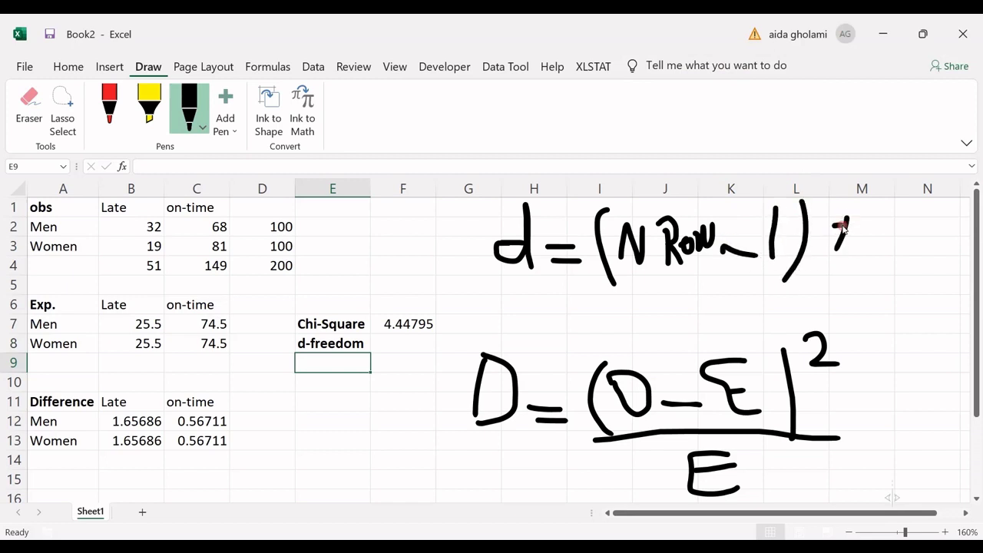
{"action": "mouse_move", "coordinate": [842, 227]}
{"action": "left_mouse_down"}
{"action": "mouse_move", "coordinate": [859, 253]}
{"action": "mouse_move", "coordinate": [830, 233]}
{"action": "left_mouse_up"}
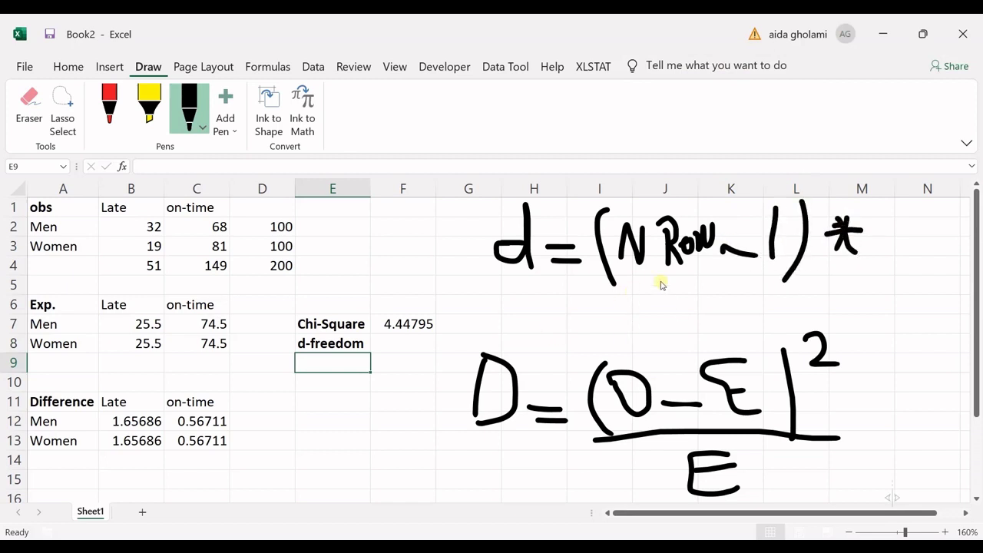
Complete the handwritten degrees-of-freedom formula with the factor "(N Column − 1)".
{"action": "left_click_drag", "start_coordinate": [930, 513], "coordinate": [979, 505]}
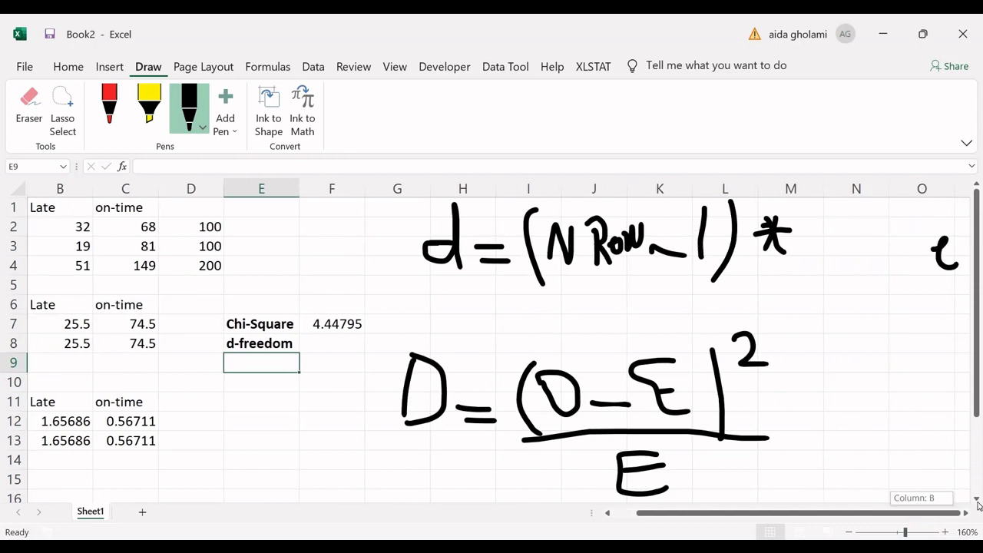
{"action": "mouse_move", "coordinate": [800, 202]}
{"action": "left_mouse_down"}
{"action": "mouse_move", "coordinate": [795, 257]}
{"action": "mouse_move", "coordinate": [810, 301]}
{"action": "left_mouse_up"}
{"action": "mouse_move", "coordinate": [807, 261]}
{"action": "left_mouse_down"}
{"action": "mouse_move", "coordinate": [812, 228]}
{"action": "mouse_move", "coordinate": [843, 221]}
{"action": "mouse_move", "coordinate": [872, 260]}
{"action": "mouse_move", "coordinate": [889, 240]}
{"action": "mouse_move", "coordinate": [898, 249]}
{"action": "mouse_move", "coordinate": [919, 230]}
{"action": "mouse_move", "coordinate": [924, 249]}
{"action": "left_mouse_up"}
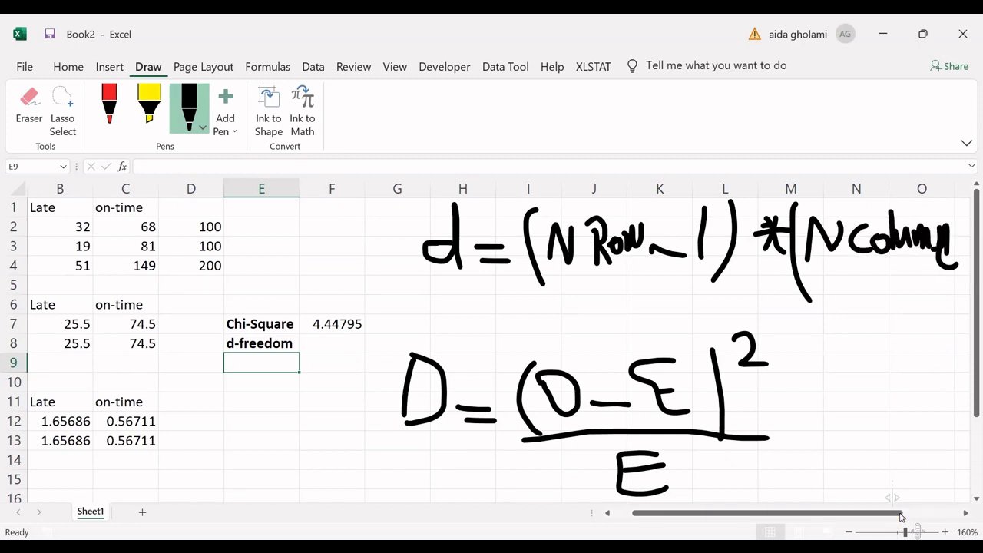
{"action": "left_click_drag", "start_coordinate": [899, 512], "coordinate": [979, 480]}
{"action": "mouse_move", "coordinate": [781, 241]}
{"action": "left_mouse_down"}
{"action": "mouse_move", "coordinate": [834, 243]}
{"action": "mouse_move", "coordinate": [846, 258]}
{"action": "left_mouse_up"}
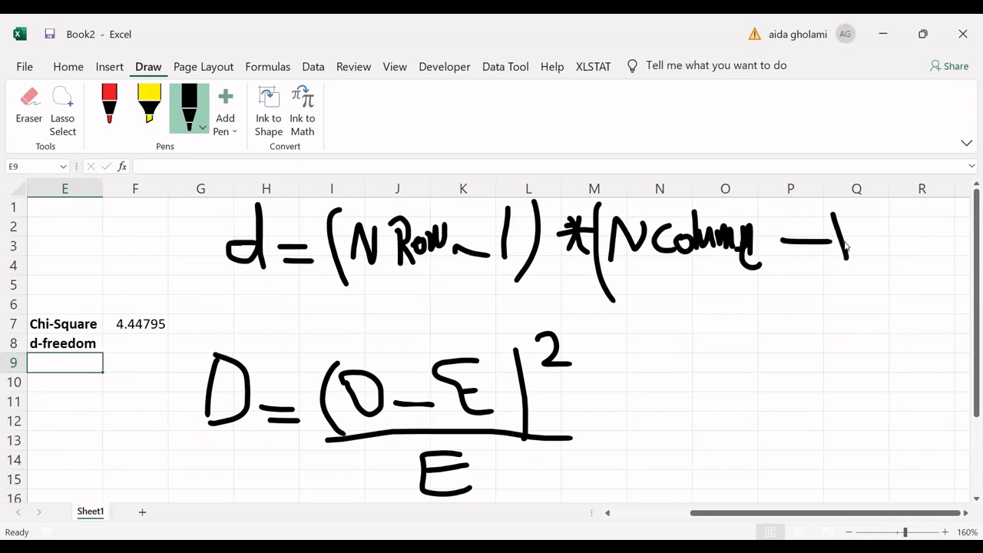
{"action": "left_click_drag", "start_coordinate": [848, 204], "coordinate": [878, 302]}
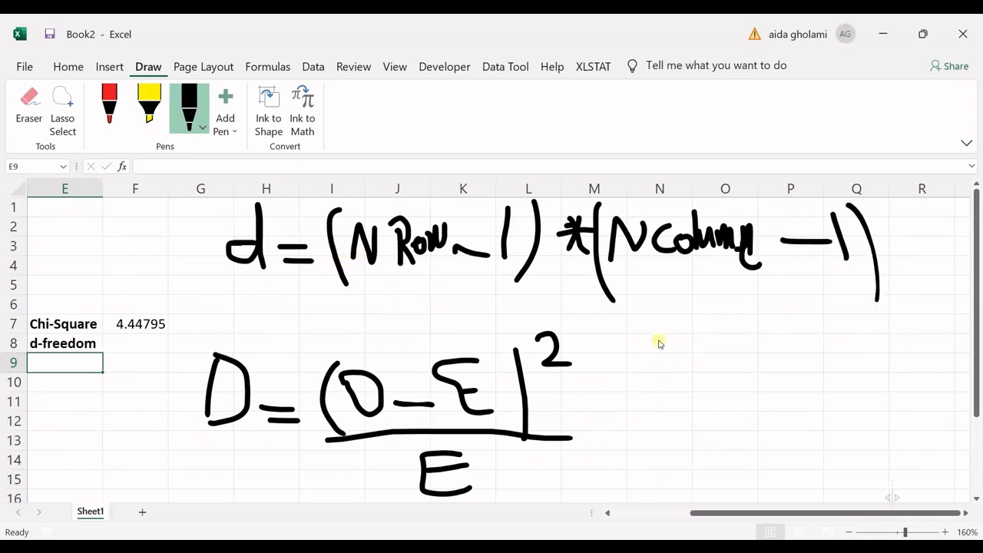
Handwrite the worked calculation "(2 − 1) × (2 − 1) = 1" below the degrees-of-freedom formula.
{"action": "mouse_move", "coordinate": [651, 336]}
{"action": "left_mouse_down"}
{"action": "mouse_move", "coordinate": [653, 378]}
{"action": "mouse_move", "coordinate": [730, 366]}
{"action": "left_mouse_up"}
{"action": "left_click_drag", "start_coordinate": [733, 316], "coordinate": [735, 365]}
{"action": "left_click_drag", "start_coordinate": [749, 311], "coordinate": [759, 372]}
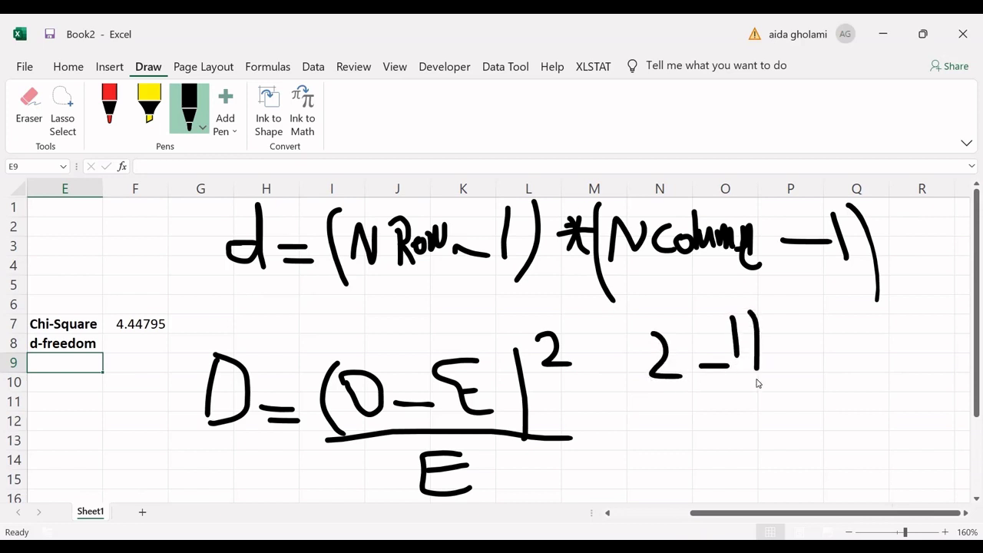
{"action": "left_click_drag", "start_coordinate": [624, 316], "coordinate": [651, 421]}
{"action": "mouse_move", "coordinate": [808, 333]}
{"action": "left_mouse_down"}
{"action": "mouse_move", "coordinate": [786, 376]}
{"action": "mouse_move", "coordinate": [818, 379]}
{"action": "left_mouse_up"}
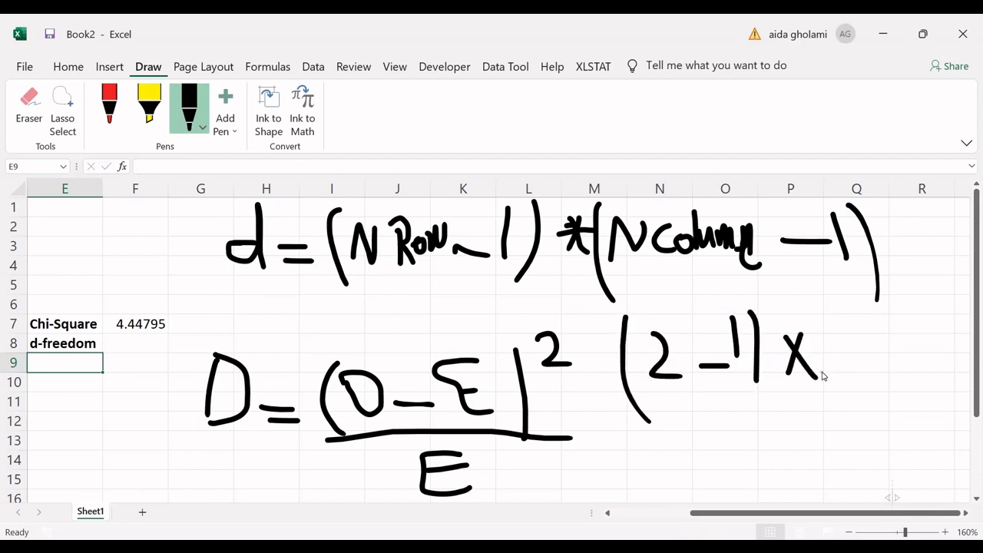
{"action": "left_click_drag", "start_coordinate": [841, 317], "coordinate": [834, 390]}
{"action": "left_click_drag", "start_coordinate": [846, 338], "coordinate": [871, 375]}
{"action": "left_click_drag", "start_coordinate": [880, 356], "coordinate": [908, 355]}
{"action": "left_click_drag", "start_coordinate": [915, 315], "coordinate": [927, 371]}
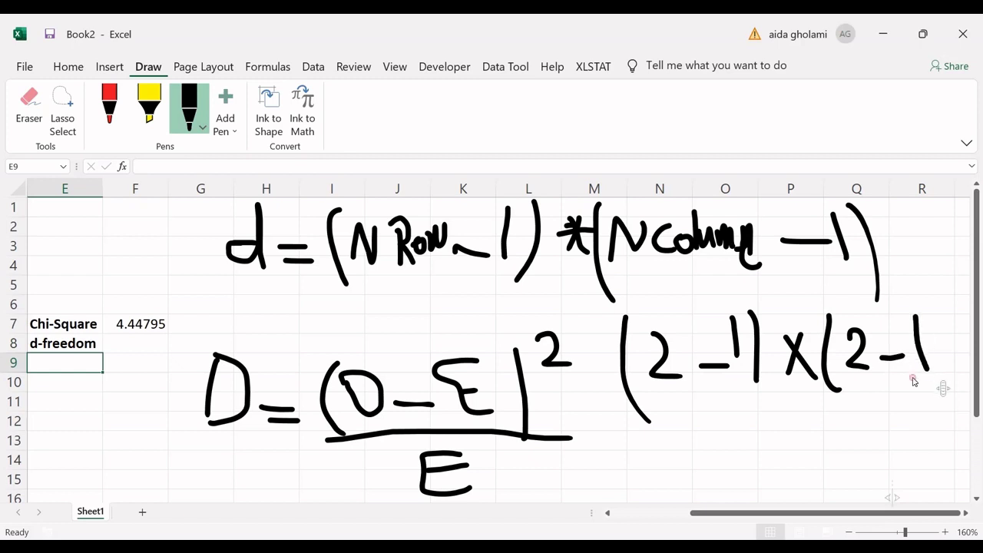
{"action": "left_click_drag", "start_coordinate": [931, 307], "coordinate": [952, 391]}
{"action": "left_click_drag", "start_coordinate": [840, 427], "coordinate": [841, 485]}
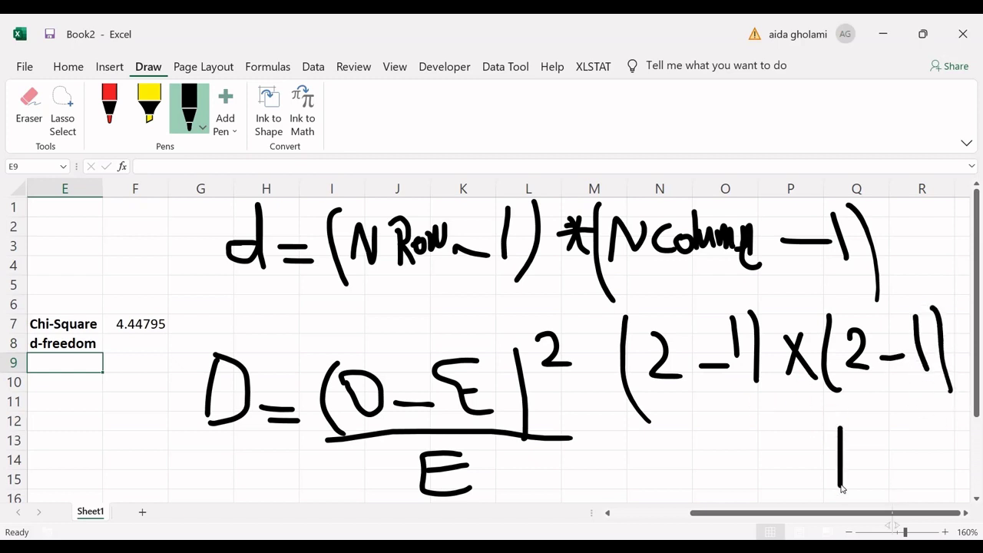
{"action": "mouse_move", "coordinate": [755, 471]}
{"action": "left_mouse_down"}
{"action": "mouse_move", "coordinate": [793, 470]}
{"action": "mouse_move", "coordinate": [791, 457]}
{"action": "left_mouse_up"}
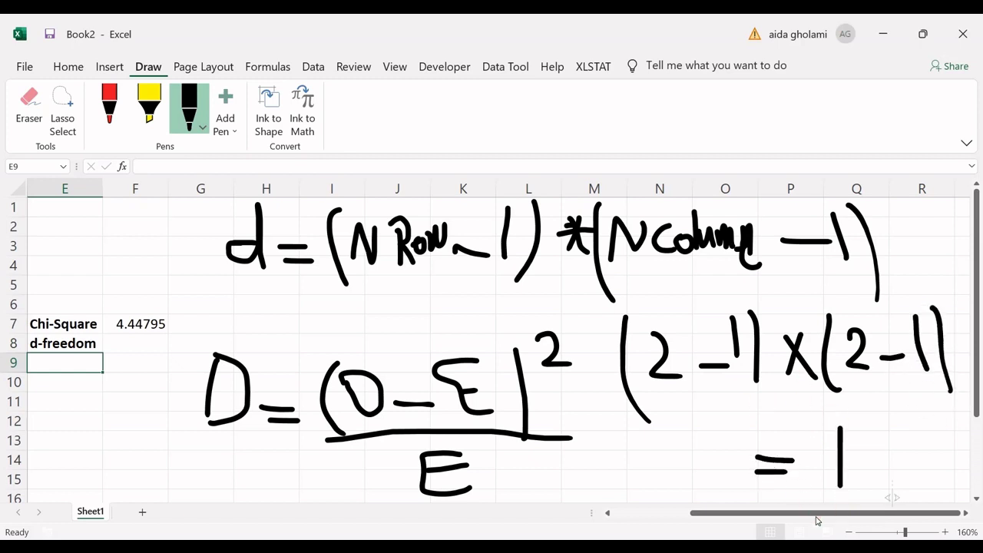
Stop inking and enter 1 as the degrees of freedom in cell F8.
{"action": "left_click_drag", "start_coordinate": [817, 519], "coordinate": [740, 516]}
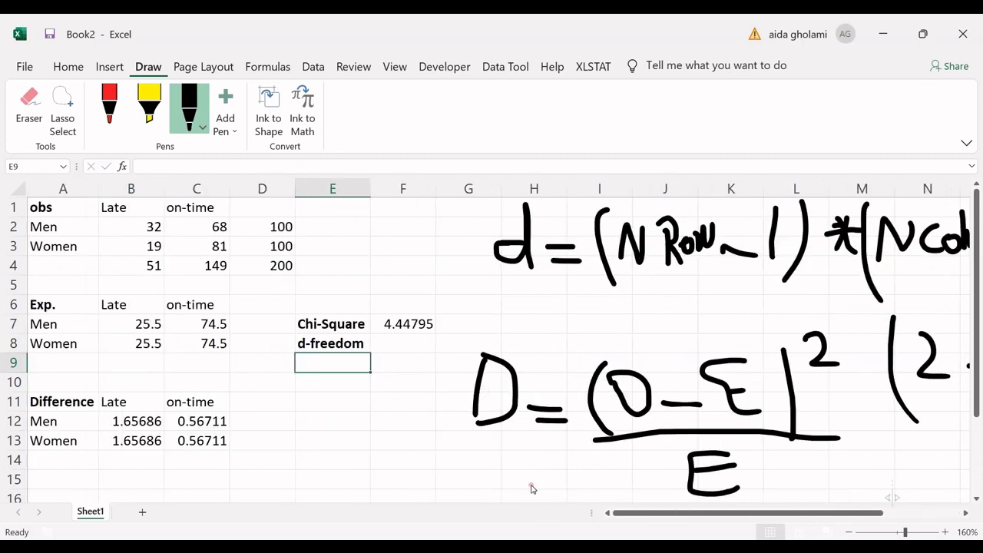
{"action": "left_click", "coordinate": [189, 103]}
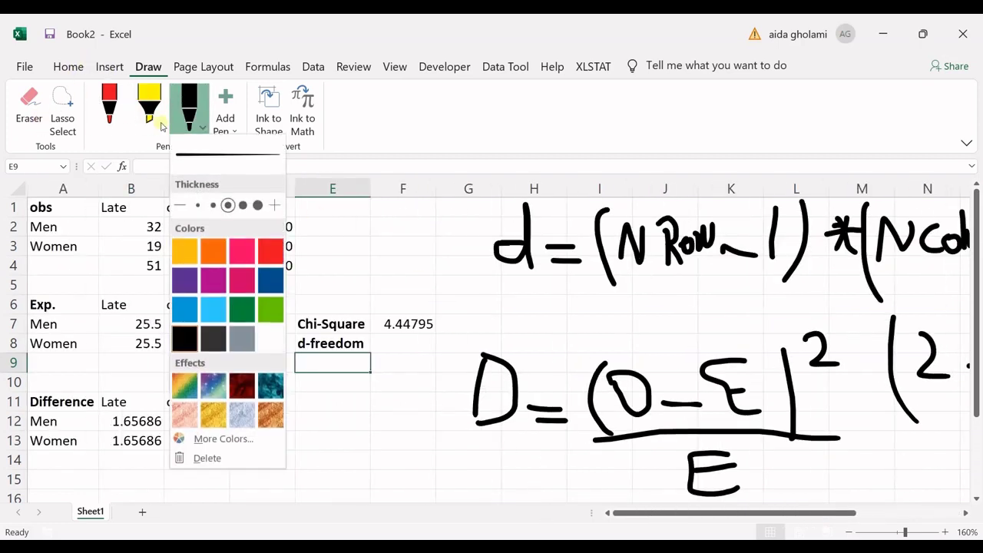
{"action": "left_click", "coordinate": [151, 104]}
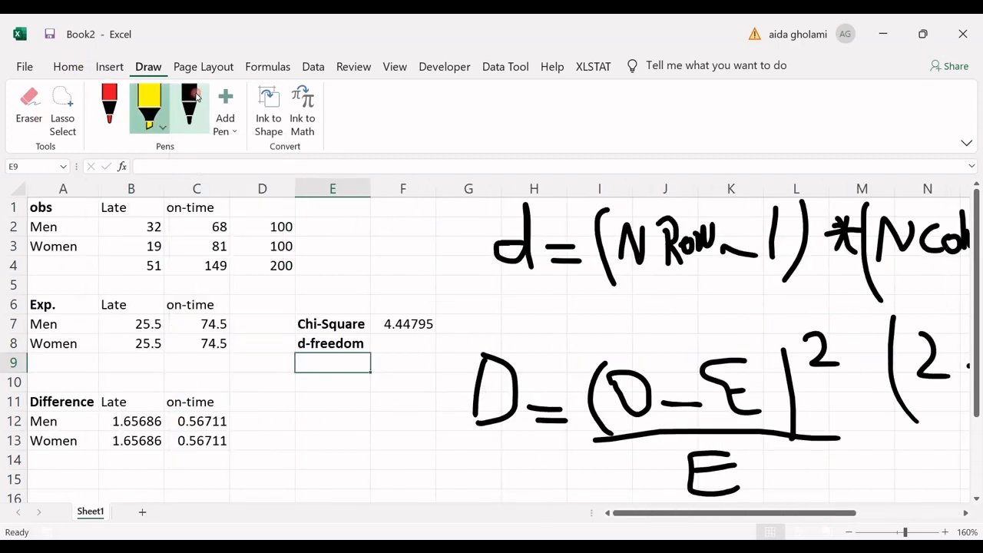
{"action": "left_click", "coordinate": [30, 97]}
{"action": "left_click", "coordinate": [30, 97]}
{"action": "left_click", "coordinate": [396, 352]}
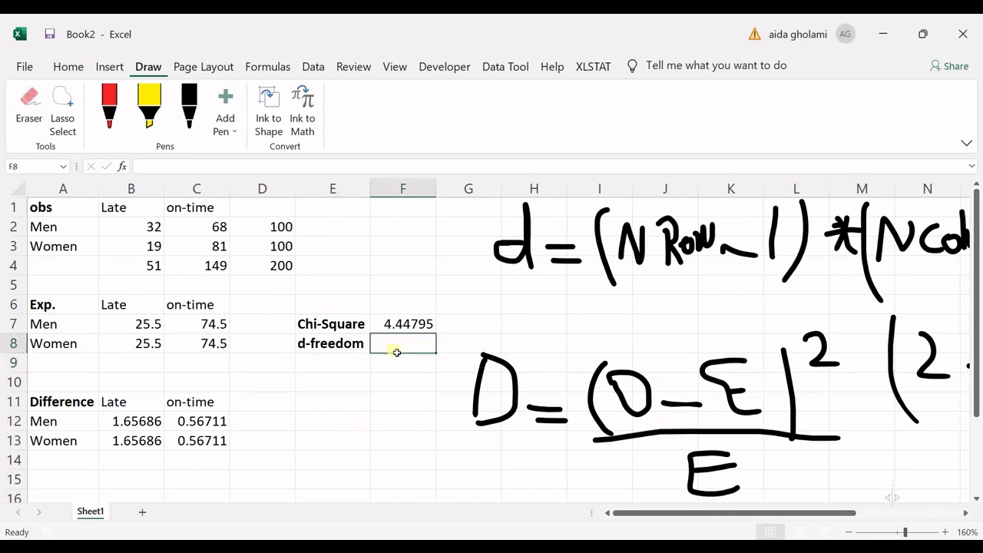
{"action": "type", "text": "1"}
Enter the label "P-value" in cell E9 and make it bold.
{"action": "left_click", "coordinate": [352, 364]}
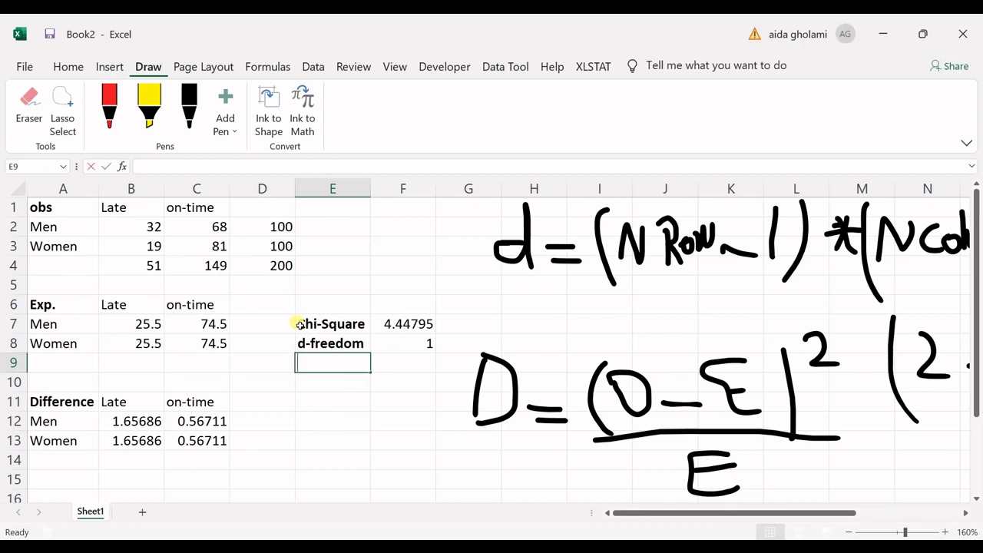
{"action": "type", "text": "P-"}
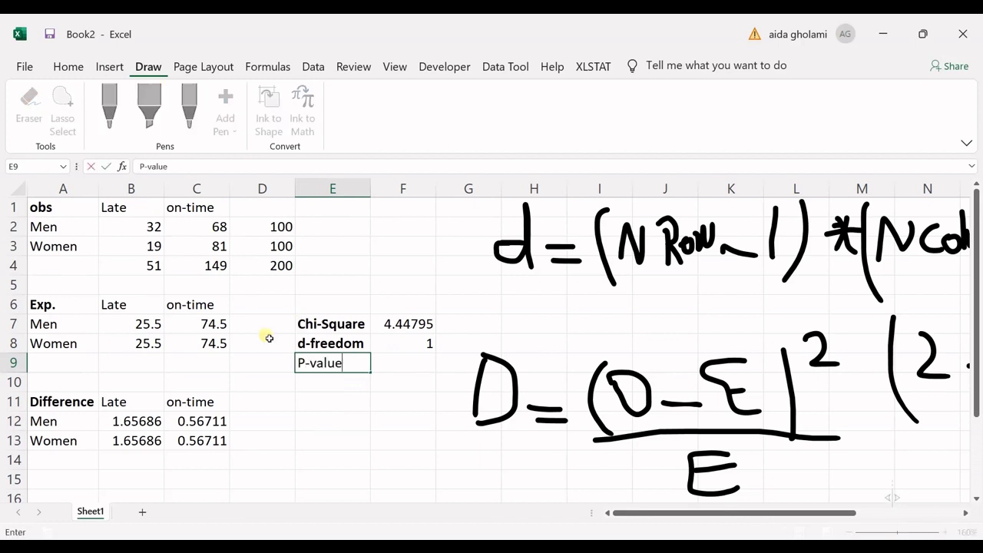
{"action": "type", "text": "value"}
{"action": "key", "text": "Return"}
{"action": "key", "text": "Up"}
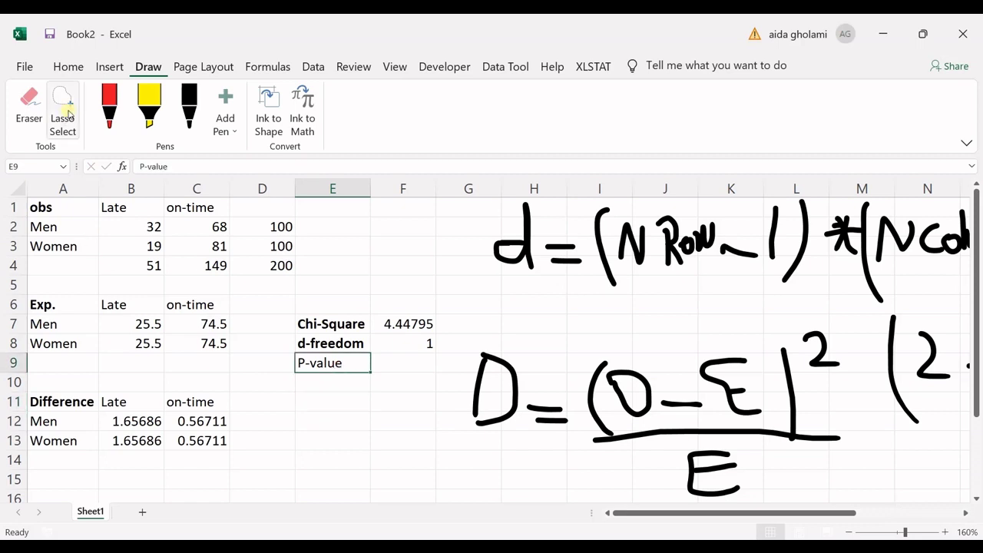
{"action": "left_click", "coordinate": [66, 66]}
{"action": "left_click", "coordinate": [96, 118]}
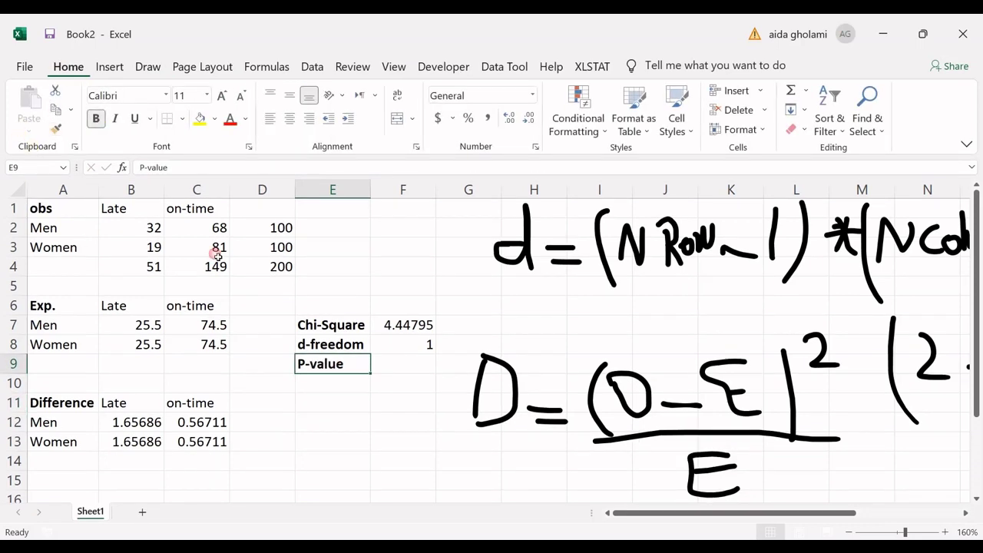
Calculate the p-value in cell F9 with the formula =CHISQ.DIST.RT(F7,F8).
{"action": "left_click", "coordinate": [387, 365]}
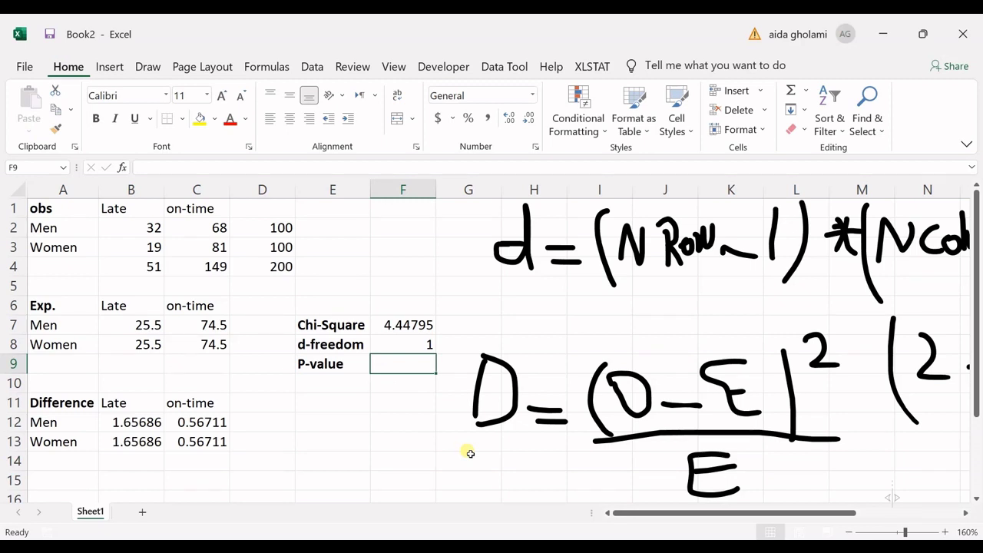
{"action": "type", "text": "="}
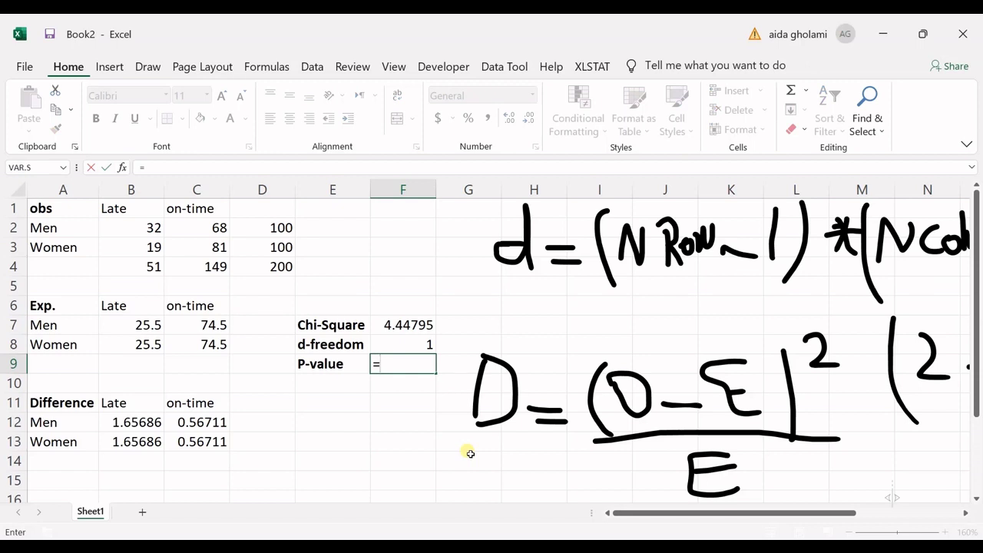
{"action": "type", "text": "chisq"}
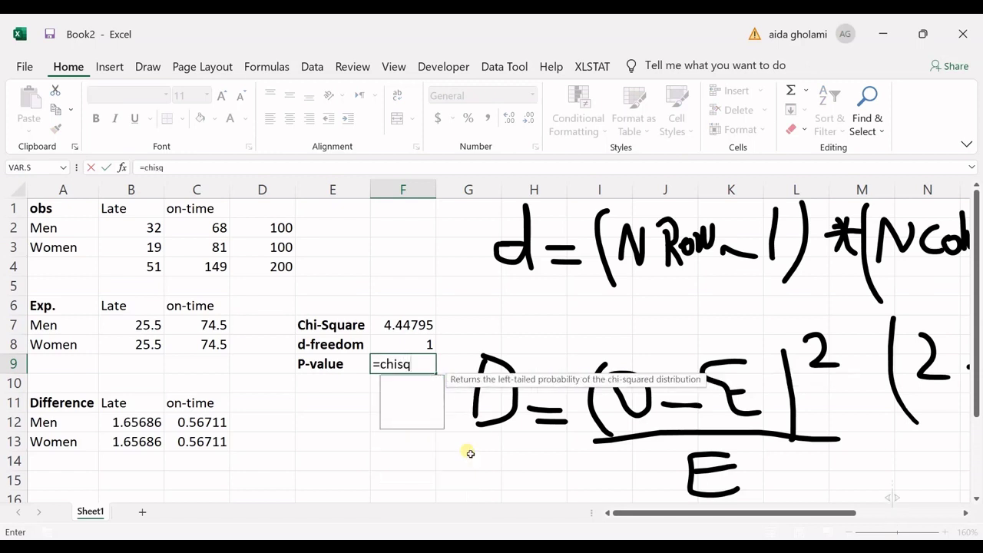
{"action": "type", "text": ".dist"}
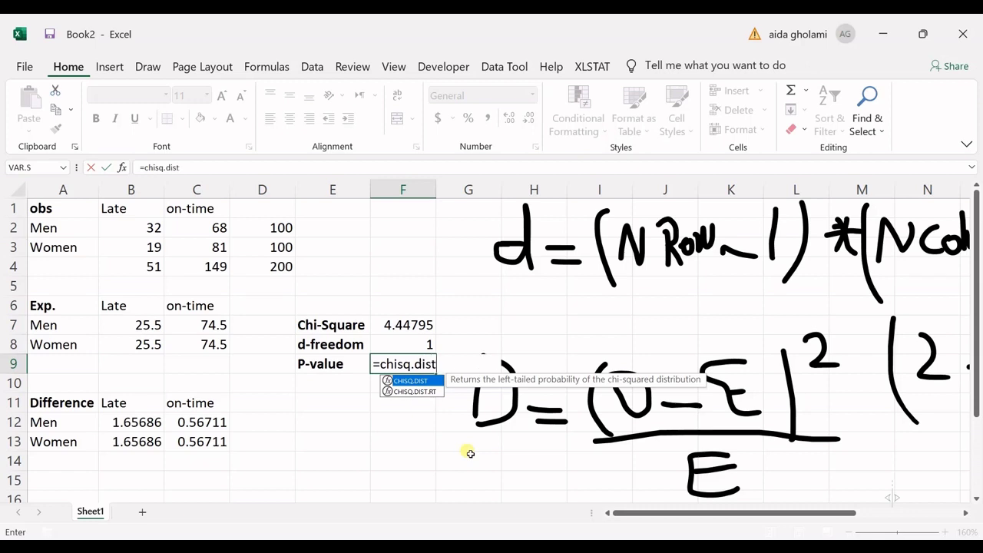
{"action": "type", "text": "."}
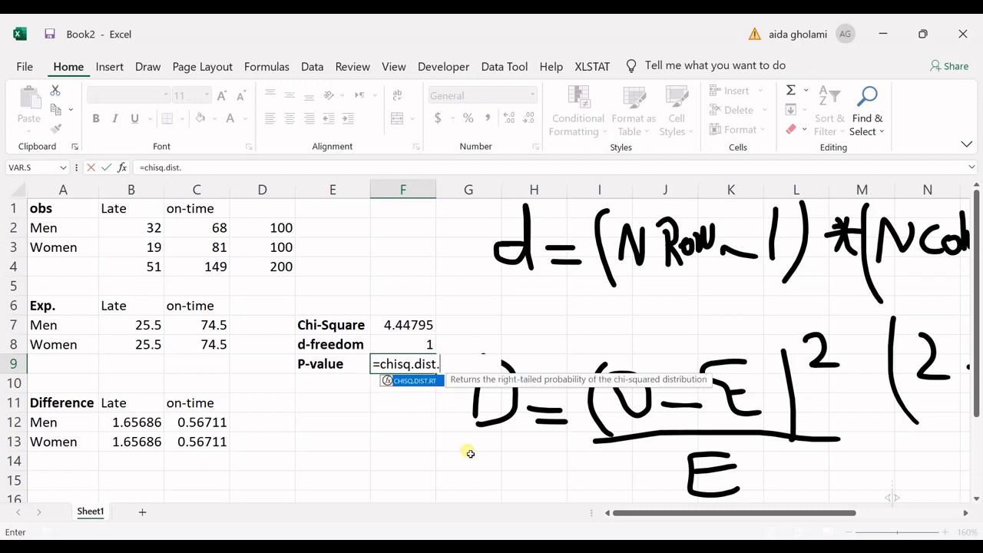
{"action": "double_click", "coordinate": [407, 382]}
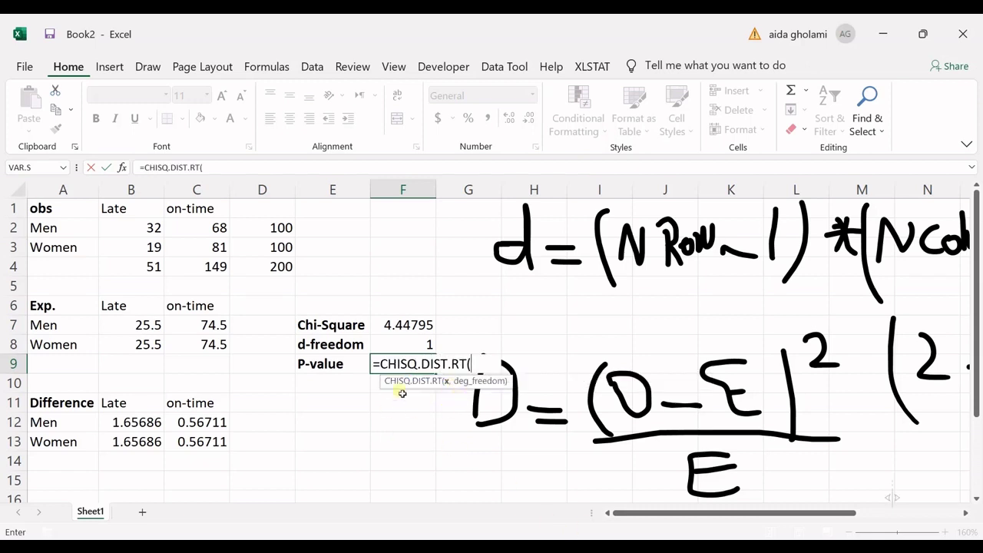
{"action": "left_click", "coordinate": [391, 327]}
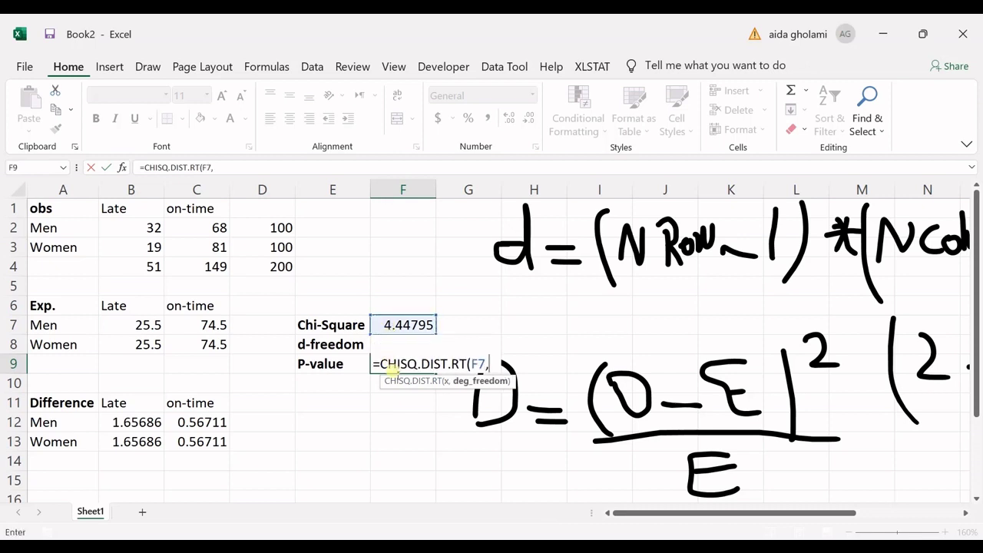
{"action": "type", "text": ","}
{"action": "left_click", "coordinate": [364, 349]}
{"action": "key", "text": "Right"}
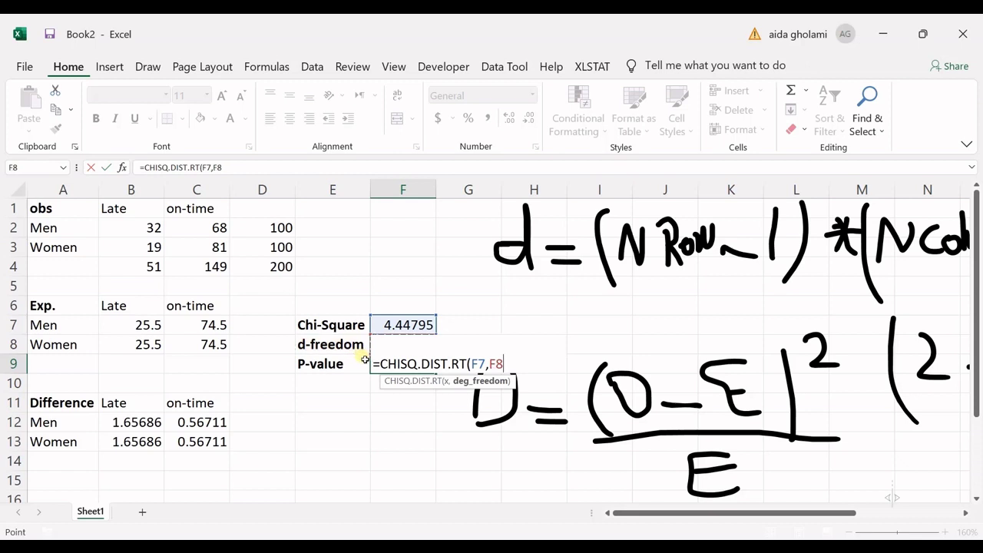
{"action": "type", "text": ")"}
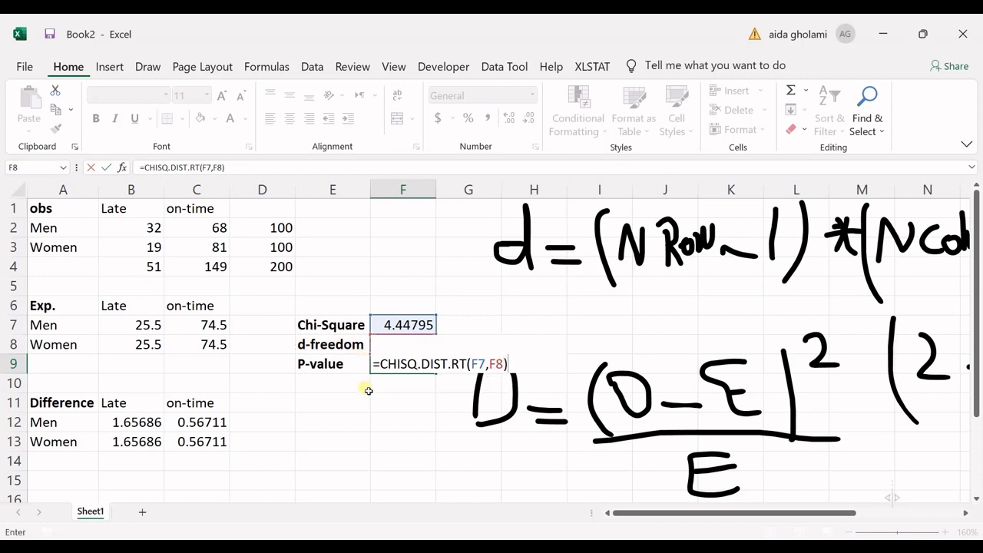
{"action": "key", "text": "Return"}
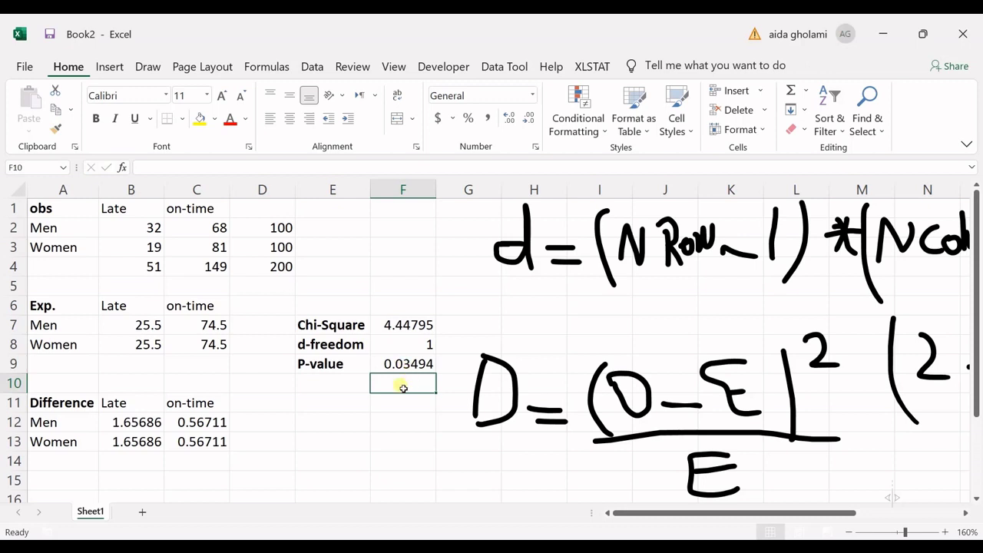
Calculate the p-value directly in cell F10 with =CHISQ.TEST(B2:C3,B7:C8) and compare it with the result in F9.
{"action": "type", "text": "="}
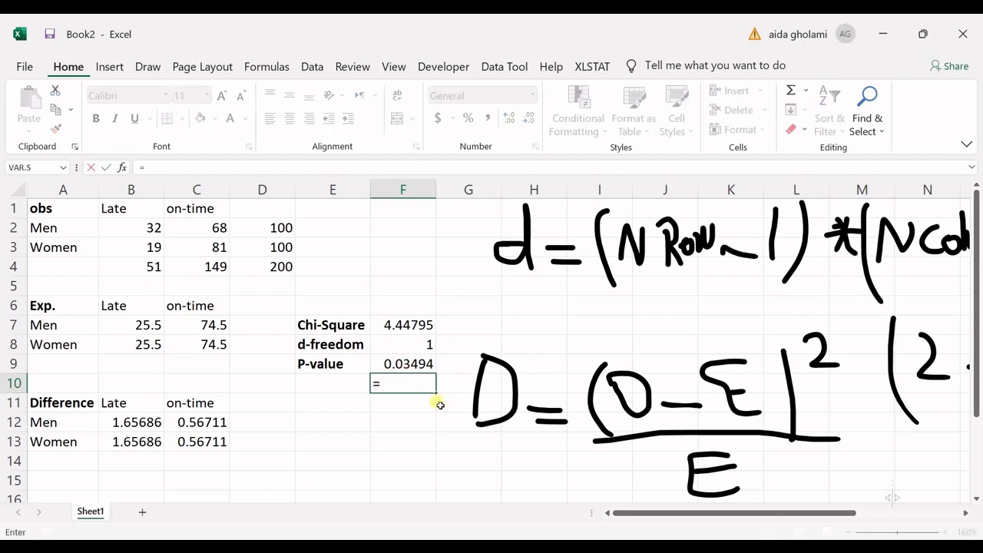
{"action": "type", "text": "chi"}
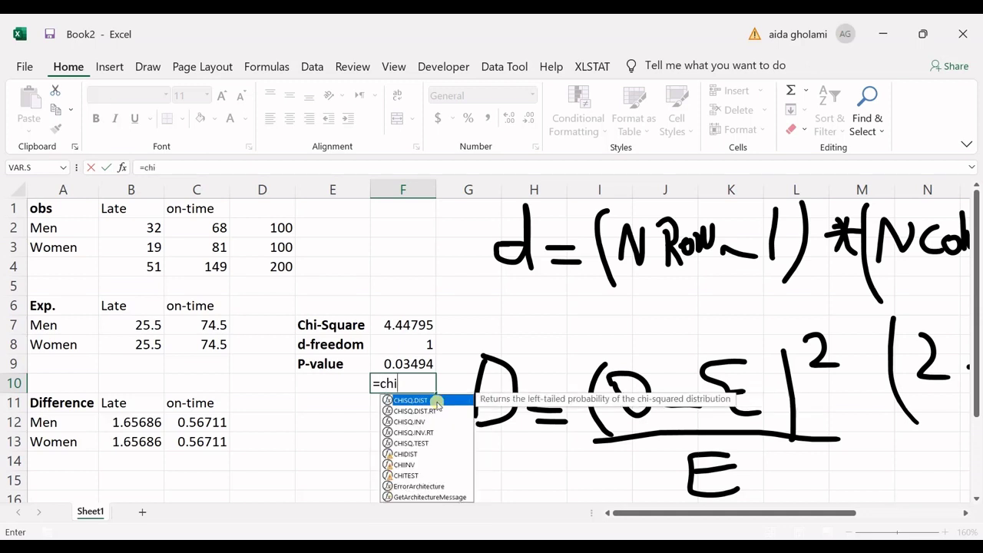
{"action": "type", "text": "sq."}
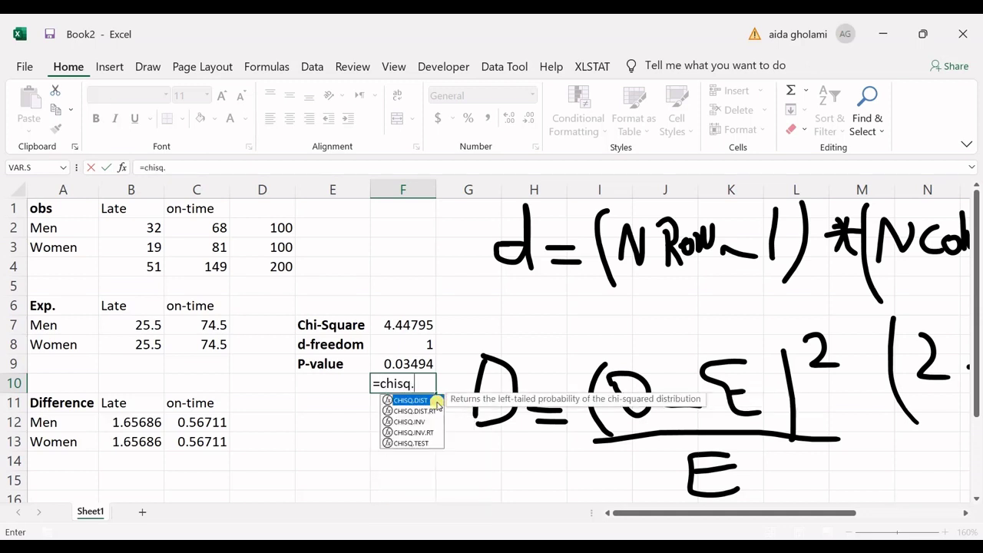
{"action": "type", "text": "test"}
{"action": "double_click", "coordinate": [416, 399]}
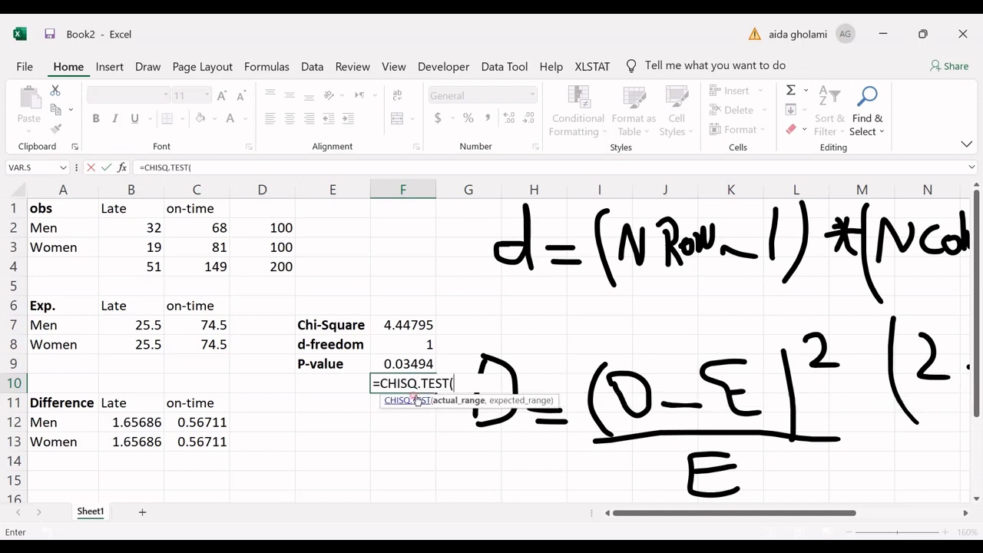
{"action": "left_click_drag", "start_coordinate": [635, 515], "coordinate": [621, 516]}
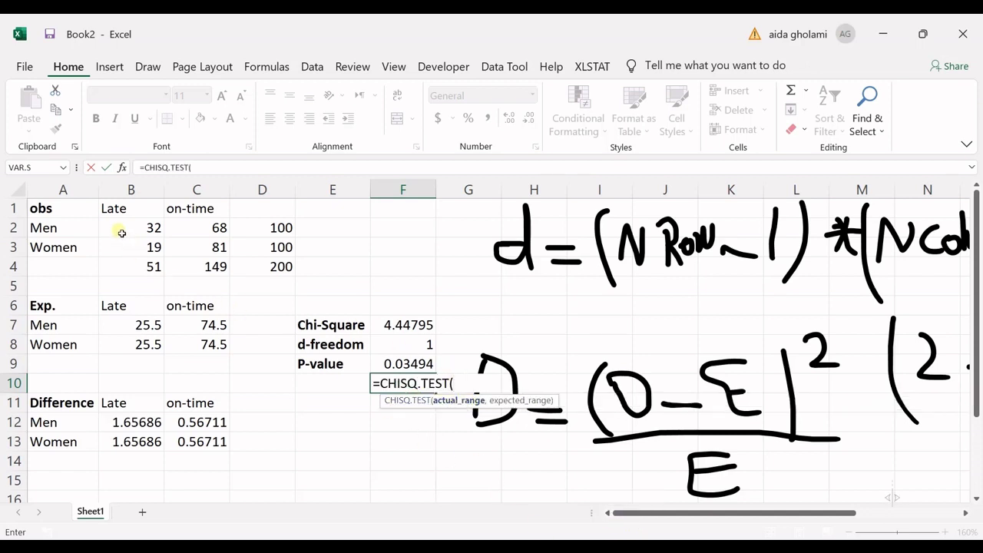
{"action": "left_click_drag", "start_coordinate": [121, 230], "coordinate": [215, 252]}
{"action": "type", "text": ","}
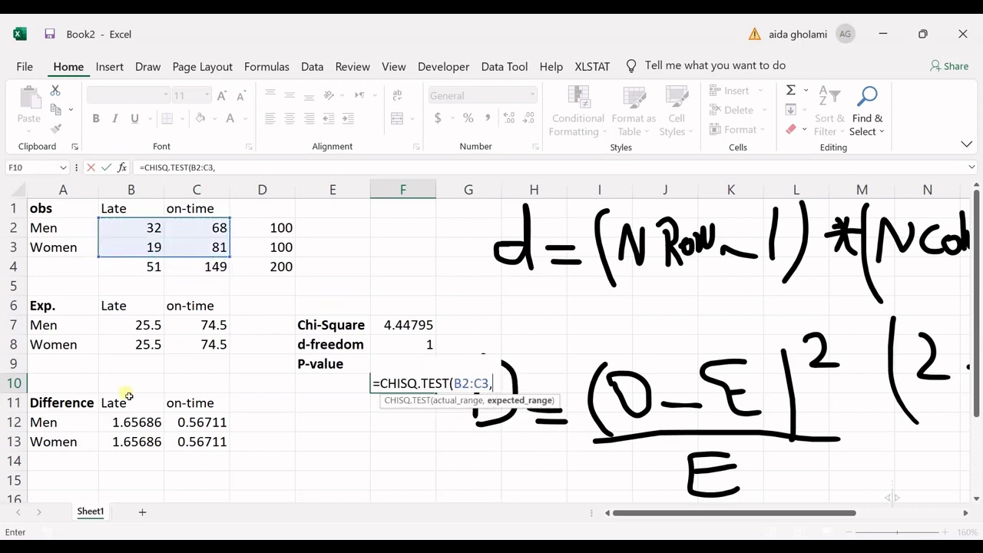
{"action": "left_click_drag", "start_coordinate": [125, 324], "coordinate": [194, 344]}
{"action": "type", "text": ")"}
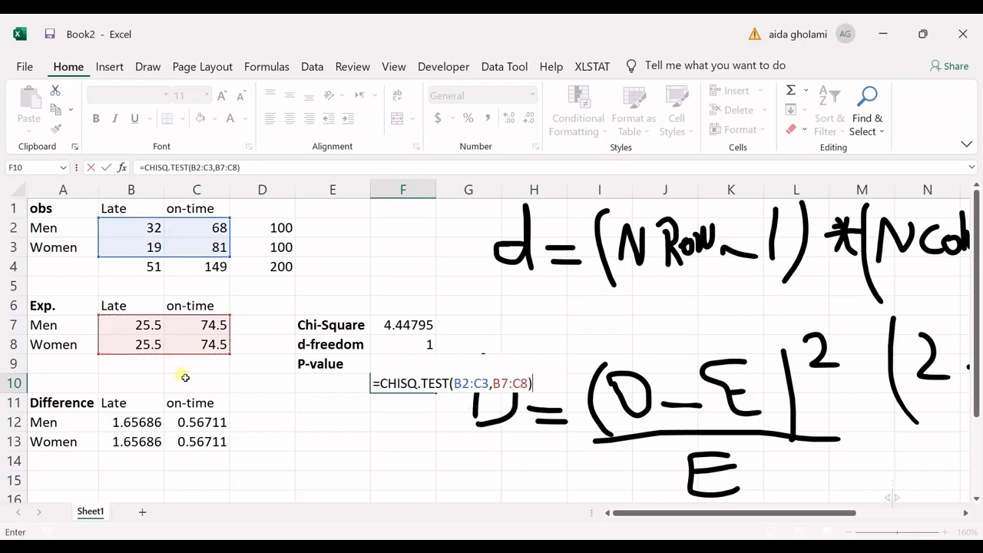
{"action": "key", "text": "Return"}
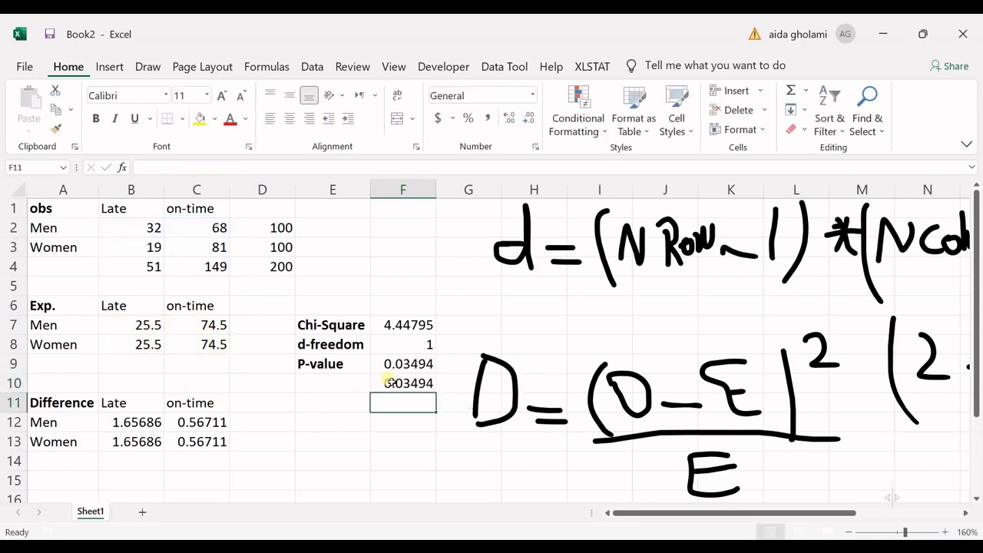
{"action": "left_click_drag", "start_coordinate": [393, 367], "coordinate": [399, 384]}
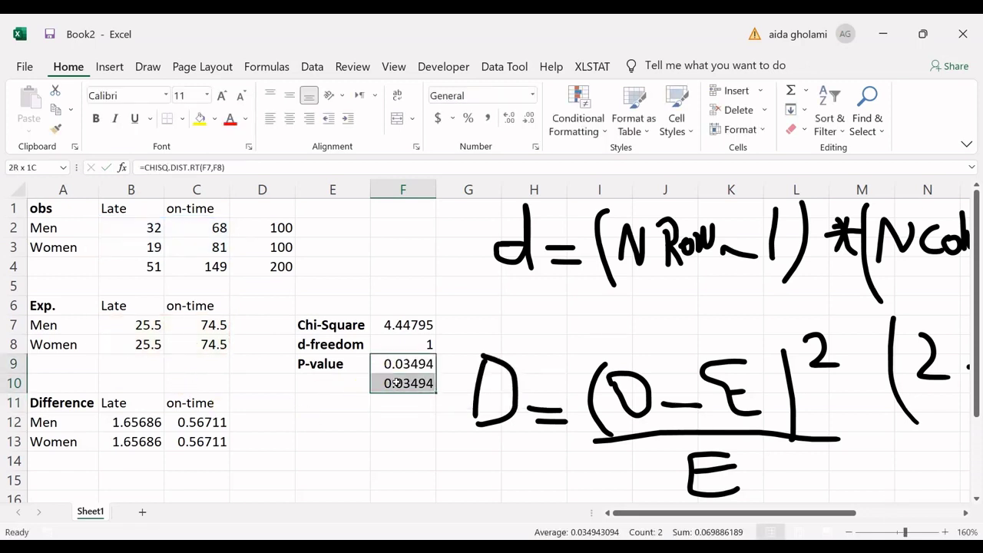
{"action": "left_click", "coordinate": [333, 382]}
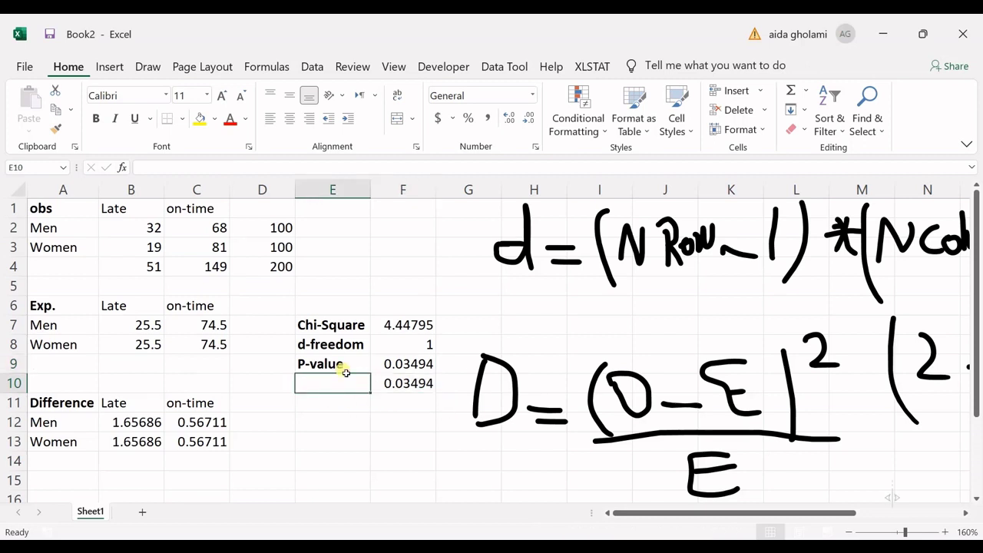
Erase all the handwritten degrees-of-freedom and difference formulas from the sheet.
{"action": "left_click", "coordinate": [146, 66]}
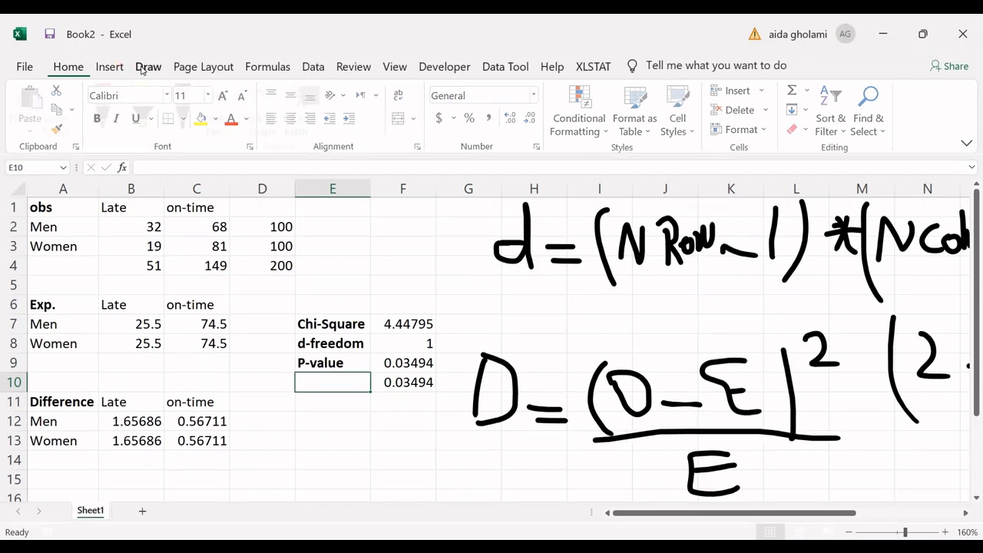
{"action": "left_click", "coordinate": [29, 108]}
{"action": "mouse_move", "coordinate": [500, 268]}
{"action": "left_mouse_down"}
{"action": "mouse_move", "coordinate": [522, 279]}
{"action": "mouse_move", "coordinate": [730, 272]}
{"action": "left_mouse_up"}
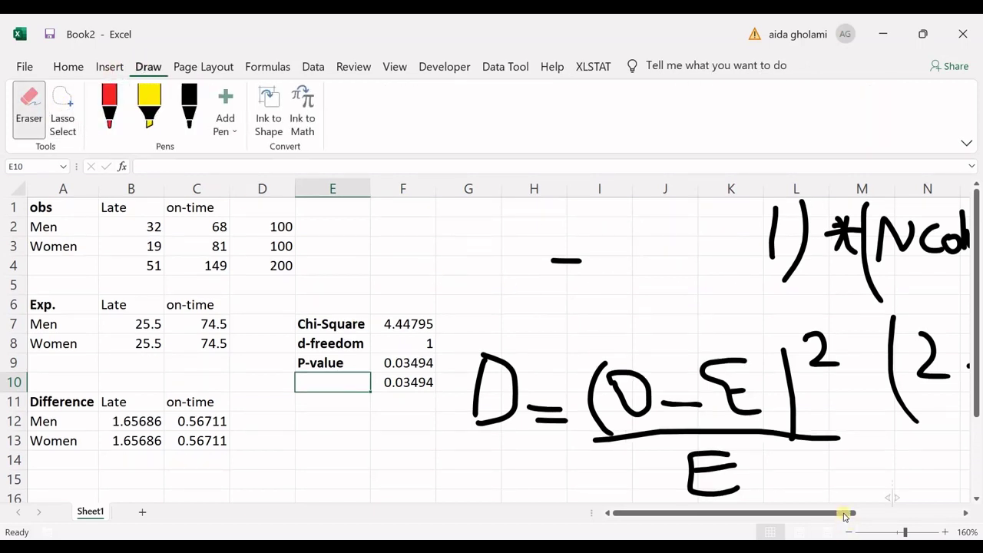
{"action": "left_click_drag", "start_coordinate": [844, 516], "coordinate": [940, 516]}
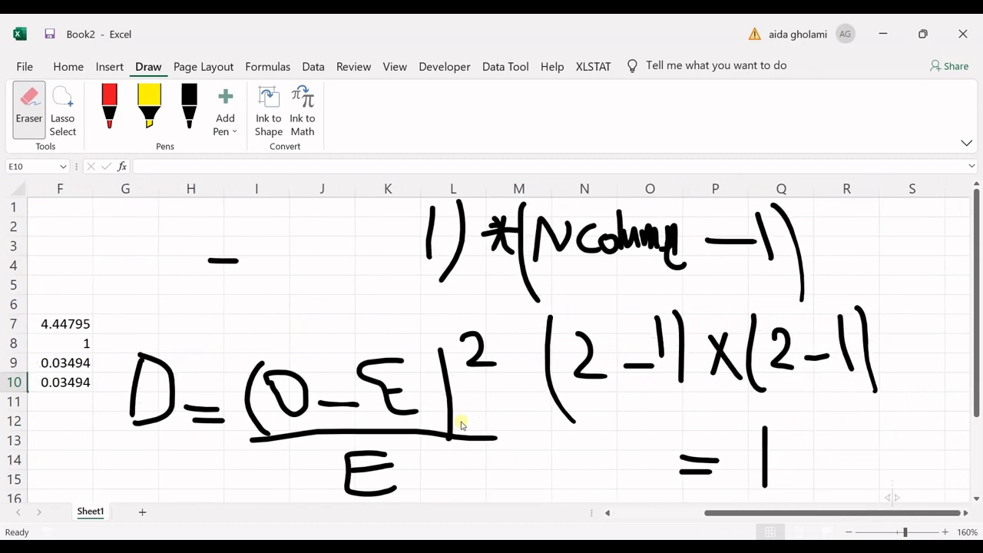
{"action": "mouse_move", "coordinate": [462, 425]}
{"action": "left_mouse_down"}
{"action": "mouse_move", "coordinate": [287, 395]}
{"action": "mouse_move", "coordinate": [314, 430]}
{"action": "mouse_move", "coordinate": [149, 420]}
{"action": "left_mouse_up"}
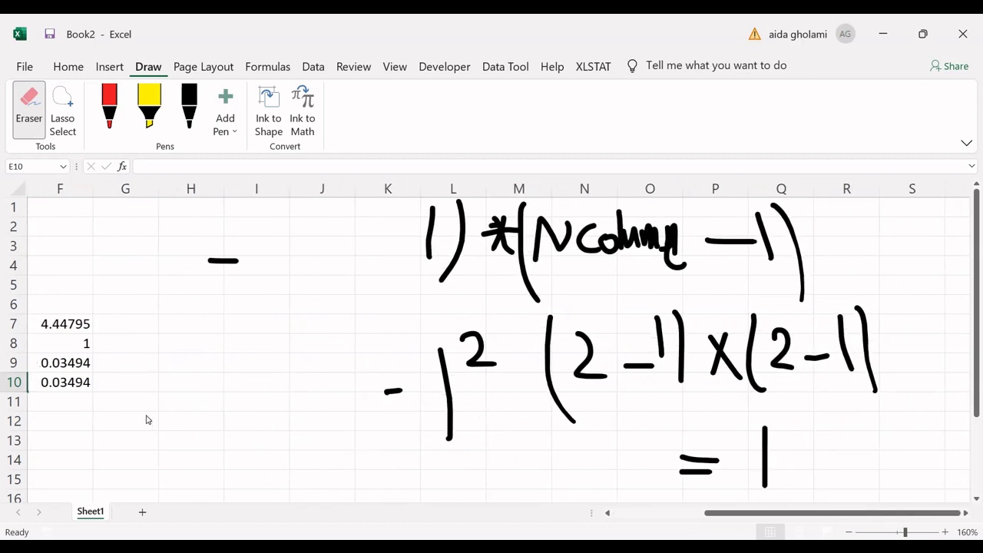
{"action": "mouse_move", "coordinate": [235, 245]}
{"action": "left_mouse_down"}
{"action": "mouse_move", "coordinate": [425, 287]}
{"action": "mouse_move", "coordinate": [518, 381]}
{"action": "mouse_move", "coordinate": [417, 309]}
{"action": "mouse_move", "coordinate": [427, 248]}
{"action": "mouse_move", "coordinate": [656, 231]}
{"action": "mouse_move", "coordinate": [638, 265]}
{"action": "mouse_move", "coordinate": [829, 272]}
{"action": "mouse_move", "coordinate": [679, 294]}
{"action": "mouse_move", "coordinate": [625, 391]}
{"action": "mouse_move", "coordinate": [730, 467]}
{"action": "mouse_move", "coordinate": [704, 362]}
{"action": "mouse_move", "coordinate": [870, 355]}
{"action": "mouse_move", "coordinate": [860, 382]}
{"action": "left_mouse_up"}
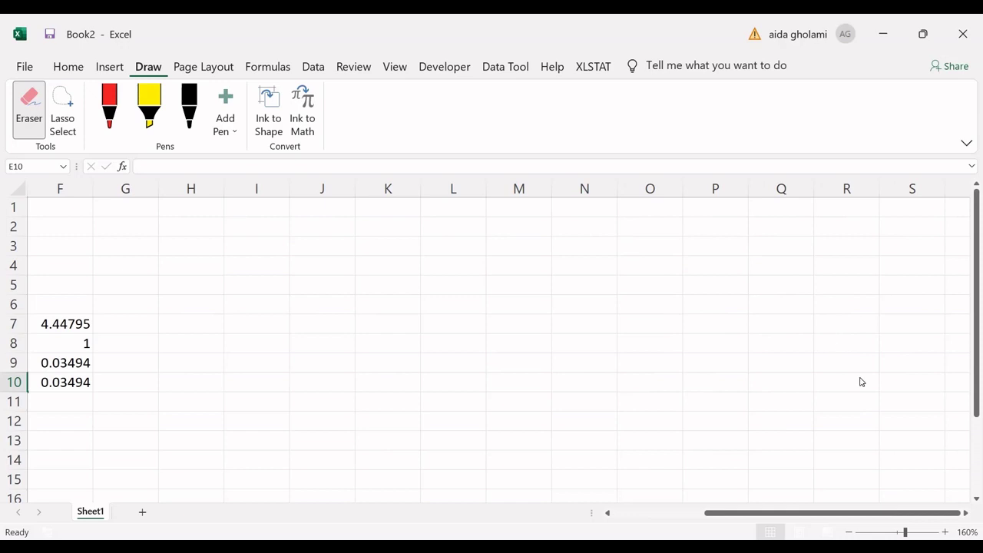
Handwrite "P_value = 0.03" in black ink in the empty area beside the results, across rows 1 to 4.
{"action": "left_click", "coordinate": [189, 108]}
{"action": "mouse_move", "coordinate": [201, 213]}
{"action": "left_mouse_down"}
{"action": "mouse_move", "coordinate": [199, 260]}
{"action": "mouse_move", "coordinate": [219, 212]}
{"action": "mouse_move", "coordinate": [199, 243]}
{"action": "mouse_move", "coordinate": [261, 253]}
{"action": "mouse_move", "coordinate": [286, 209]}
{"action": "mouse_move", "coordinate": [340, 257]}
{"action": "left_mouse_up"}
{"action": "mouse_move", "coordinate": [347, 207]}
{"action": "left_mouse_down"}
{"action": "mouse_move", "coordinate": [354, 258]}
{"action": "mouse_move", "coordinate": [382, 261]}
{"action": "left_mouse_up"}
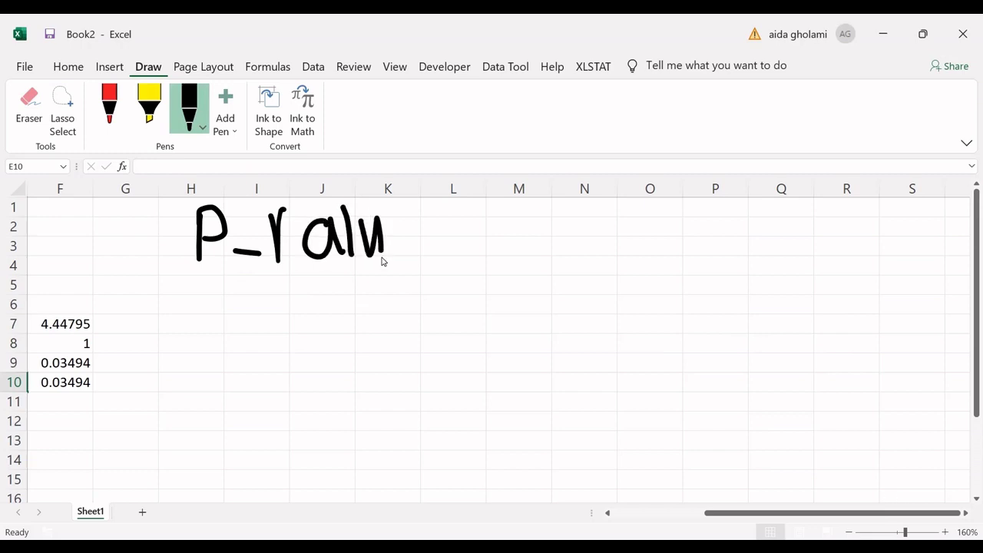
{"action": "mouse_move", "coordinate": [390, 216]}
{"action": "left_mouse_down"}
{"action": "mouse_move", "coordinate": [413, 254]}
{"action": "mouse_move", "coordinate": [490, 248]}
{"action": "mouse_move", "coordinate": [488, 235]}
{"action": "mouse_move", "coordinate": [518, 251]}
{"action": "mouse_move", "coordinate": [516, 230]}
{"action": "mouse_move", "coordinate": [555, 252]}
{"action": "mouse_move", "coordinate": [547, 216]}
{"action": "mouse_move", "coordinate": [591, 228]}
{"action": "mouse_move", "coordinate": [587, 247]}
{"action": "left_mouse_up"}
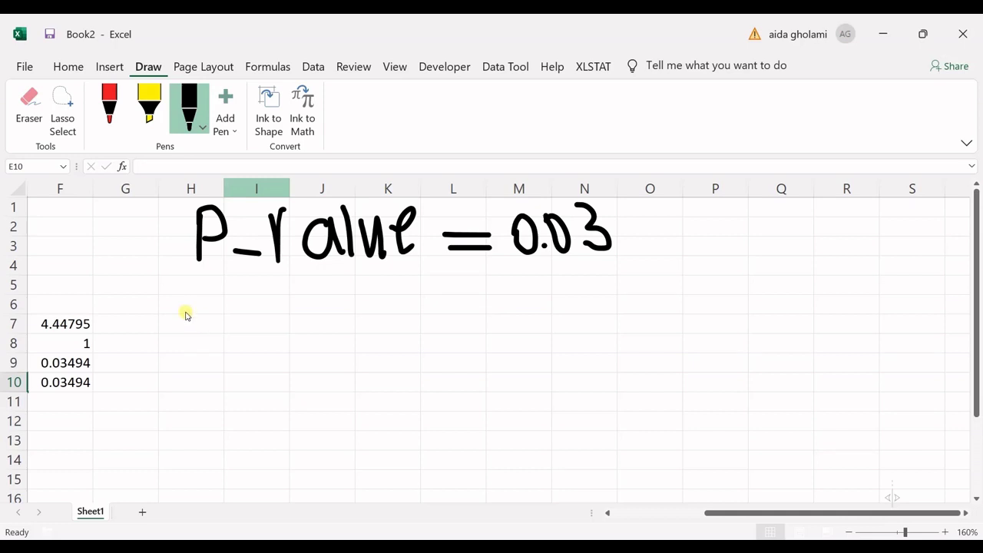
Handwrite "α_level = 0.05" in black ink below the handwritten p-value line.
{"action": "mouse_move", "coordinate": [216, 310]}
{"action": "left_mouse_down"}
{"action": "mouse_move", "coordinate": [220, 341]}
{"action": "mouse_move", "coordinate": [229, 313]}
{"action": "mouse_move", "coordinate": [220, 328]}
{"action": "mouse_move", "coordinate": [241, 351]}
{"action": "left_mouse_up"}
{"action": "left_click_drag", "start_coordinate": [255, 343], "coordinate": [281, 344]}
{"action": "mouse_move", "coordinate": [302, 298]}
{"action": "left_mouse_down"}
{"action": "mouse_move", "coordinate": [303, 344]}
{"action": "mouse_move", "coordinate": [397, 340]}
{"action": "left_mouse_up"}
{"action": "mouse_move", "coordinate": [404, 300]}
{"action": "left_mouse_down"}
{"action": "mouse_move", "coordinate": [405, 351]}
{"action": "mouse_move", "coordinate": [480, 330]}
{"action": "mouse_move", "coordinate": [474, 314]}
{"action": "mouse_move", "coordinate": [550, 330]}
{"action": "left_mouse_up"}
{"action": "left_click", "coordinate": [528, 327]}
{"action": "mouse_move", "coordinate": [575, 285]}
{"action": "left_mouse_down"}
{"action": "mouse_move", "coordinate": [577, 338]}
{"action": "mouse_move", "coordinate": [608, 283]}
{"action": "left_mouse_up"}
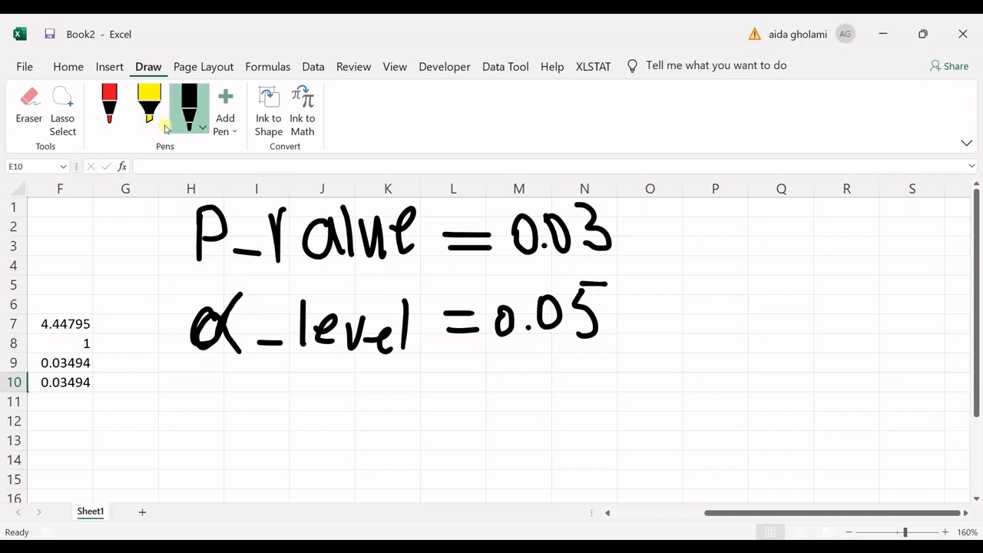
Change the red pen's colour to magenta and handwrite "P < α → reject Null" below the alpha level line.
{"action": "left_click", "coordinate": [115, 123]}
{"action": "left_click", "coordinate": [123, 129]}
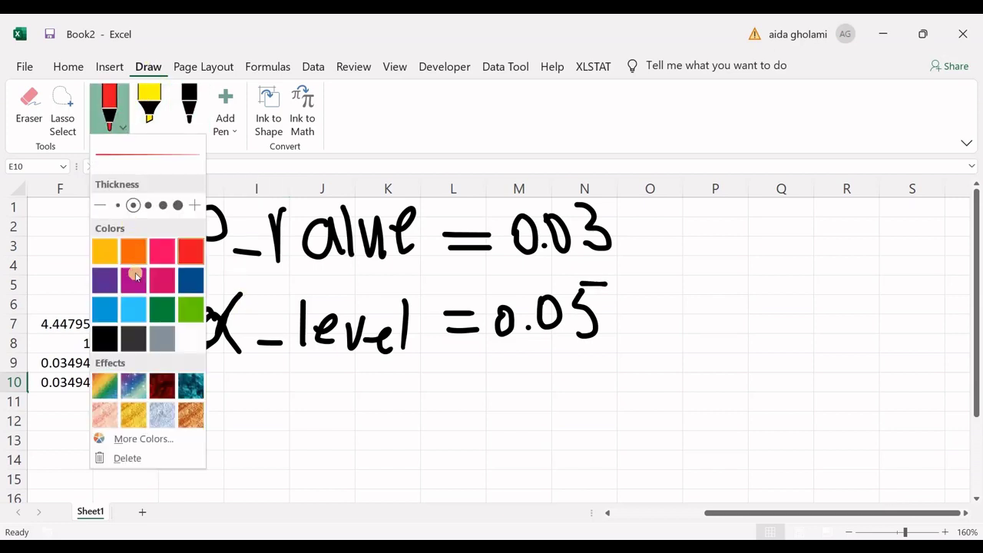
{"action": "left_click", "coordinate": [145, 284]}
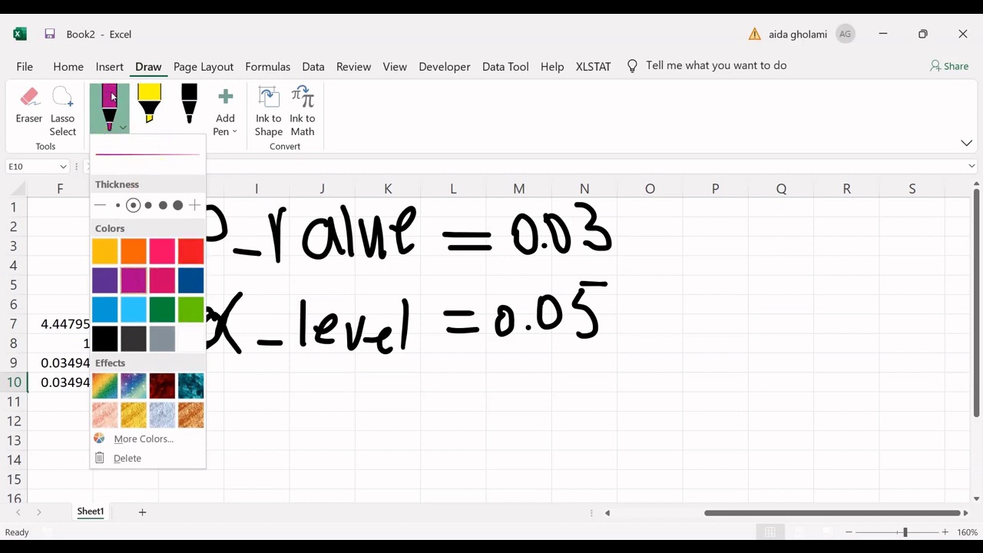
{"action": "left_click", "coordinate": [119, 130]}
{"action": "mouse_move", "coordinate": [192, 394]}
{"action": "left_mouse_down"}
{"action": "mouse_move", "coordinate": [193, 411]}
{"action": "mouse_move", "coordinate": [247, 424]}
{"action": "left_mouse_up"}
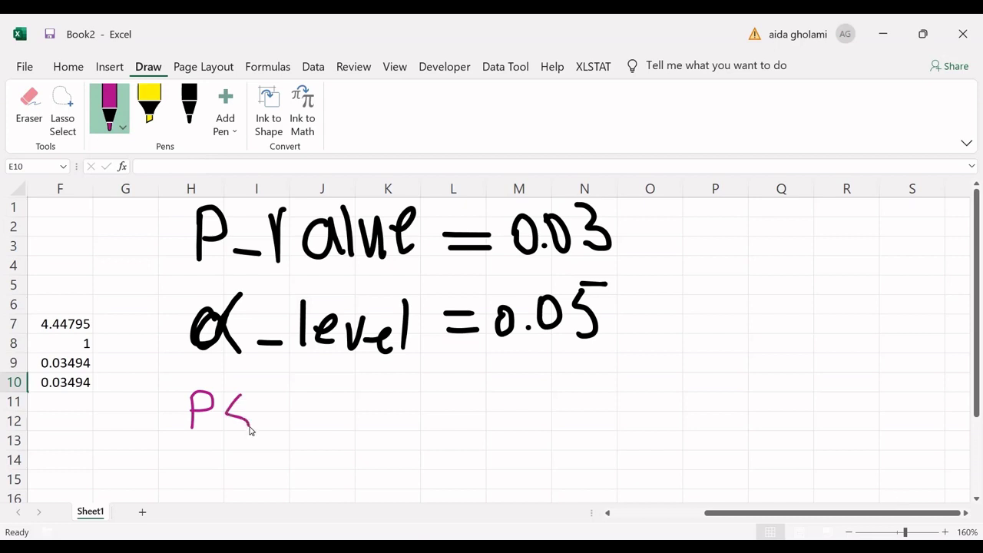
{"action": "mouse_move", "coordinate": [280, 392]}
{"action": "left_mouse_down"}
{"action": "mouse_move", "coordinate": [260, 417]}
{"action": "mouse_move", "coordinate": [365, 407]}
{"action": "left_mouse_up"}
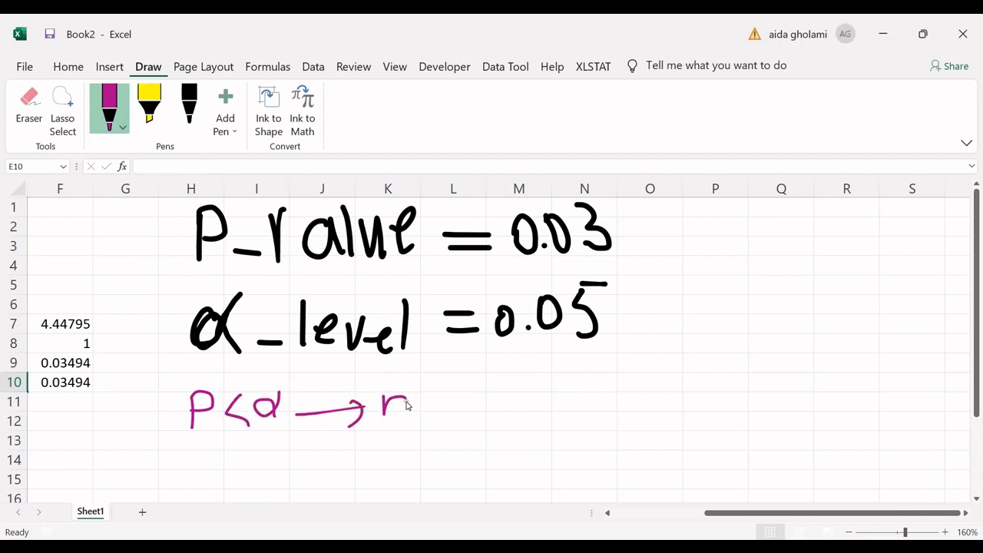
{"action": "mouse_move", "coordinate": [434, 399]}
{"action": "left_mouse_down"}
{"action": "mouse_move", "coordinate": [420, 424]}
{"action": "mouse_move", "coordinate": [477, 418]}
{"action": "left_mouse_up"}
{"action": "mouse_move", "coordinate": [504, 377]}
{"action": "left_mouse_down"}
{"action": "mouse_move", "coordinate": [500, 408]}
{"action": "mouse_move", "coordinate": [509, 392]}
{"action": "mouse_move", "coordinate": [561, 381]}
{"action": "mouse_move", "coordinate": [581, 417]}
{"action": "left_mouse_up"}
{"action": "left_click_drag", "start_coordinate": [589, 378], "coordinate": [588, 410]}
{"action": "left_click_drag", "start_coordinate": [601, 376], "coordinate": [599, 415]}
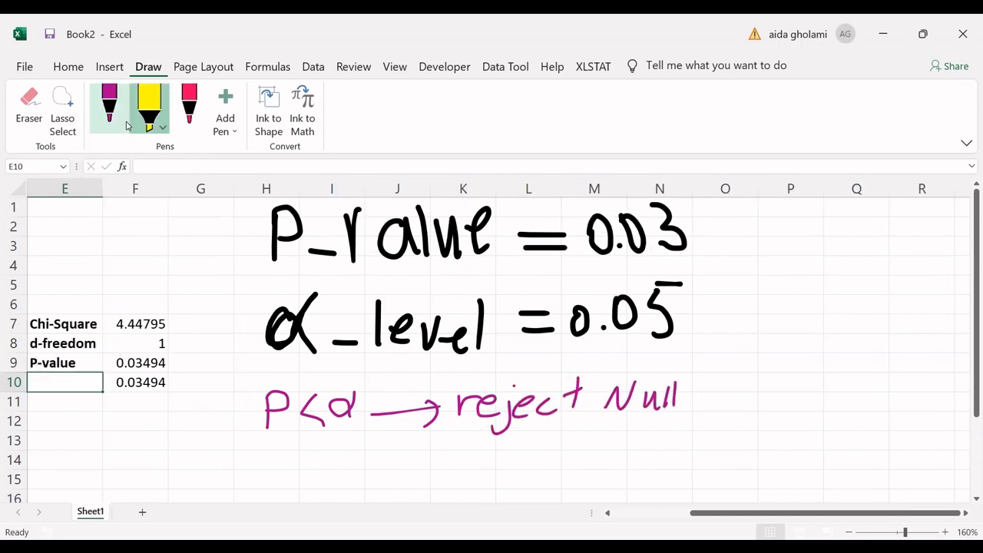
Change the magenta pen to dark grey and handwrite a curly brace with "H0: No relation" to the right of the p-value line.
{"action": "left_click", "coordinate": [115, 119]}
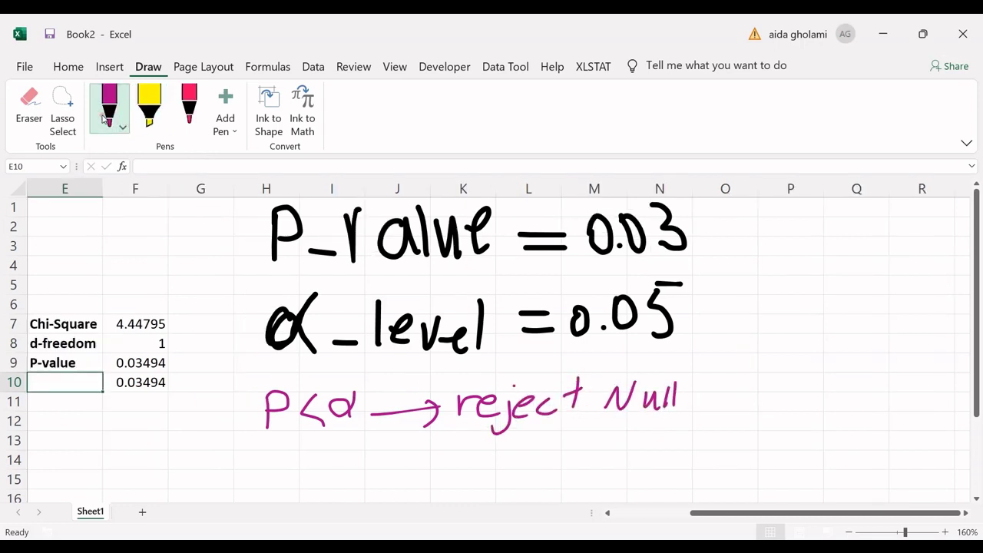
{"action": "left_click", "coordinate": [119, 125]}
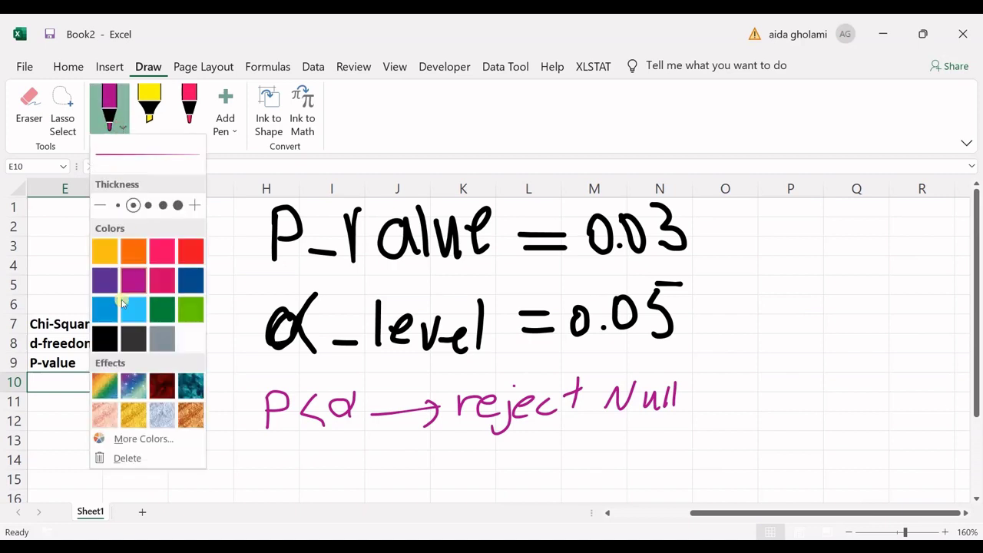
{"action": "left_click", "coordinate": [133, 343]}
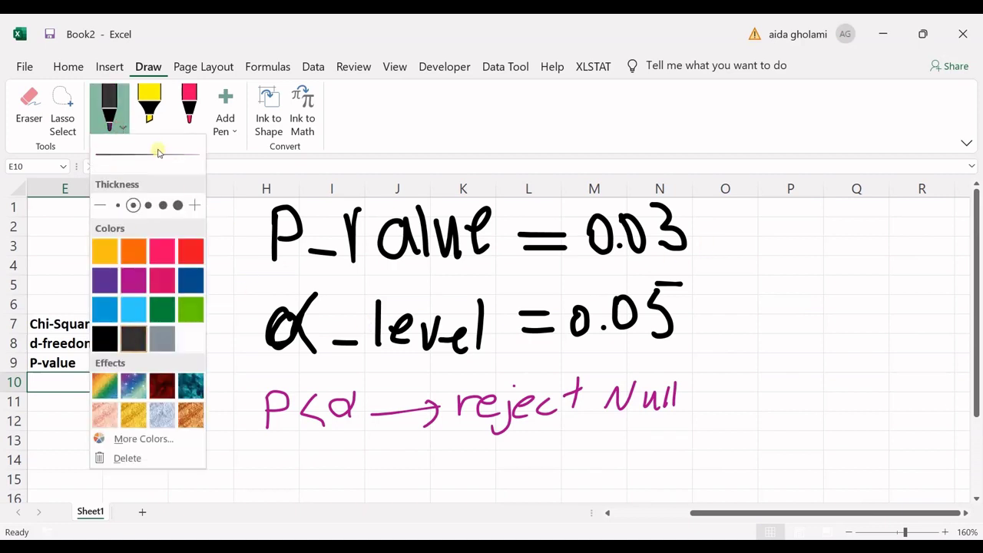
{"action": "left_click", "coordinate": [102, 120]}
{"action": "mouse_move", "coordinate": [730, 211]}
{"action": "left_mouse_down"}
{"action": "mouse_move", "coordinate": [725, 273]}
{"action": "mouse_move", "coordinate": [749, 345]}
{"action": "left_mouse_up"}
{"action": "left_click_drag", "start_coordinate": [738, 212], "coordinate": [741, 253]}
{"action": "mouse_move", "coordinate": [749, 209]}
{"action": "left_mouse_down"}
{"action": "mouse_move", "coordinate": [761, 249]}
{"action": "mouse_move", "coordinate": [787, 242]}
{"action": "mouse_move", "coordinate": [744, 227]}
{"action": "left_mouse_up"}
{"action": "left_click", "coordinate": [789, 225]}
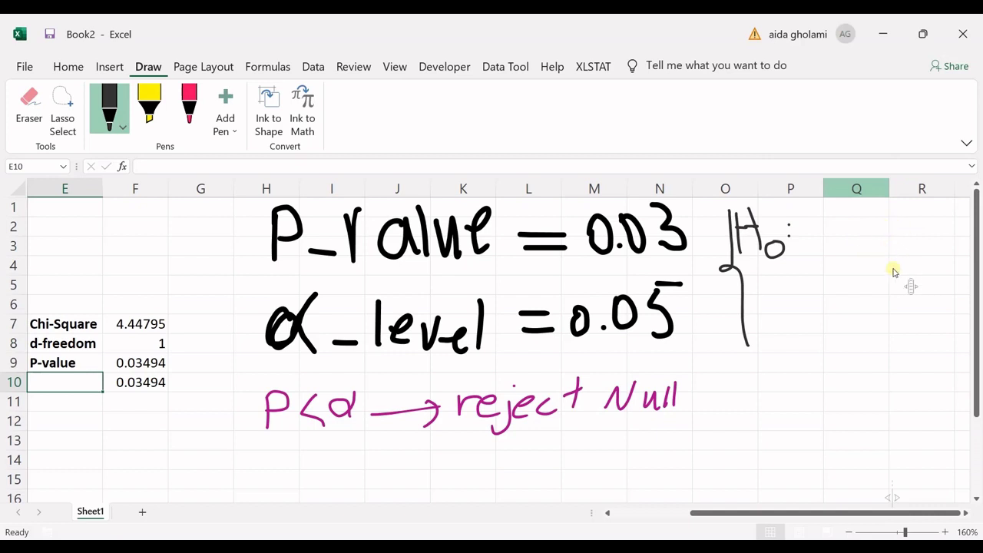
{"action": "mouse_move", "coordinate": [805, 237]}
{"action": "left_mouse_down"}
{"action": "mouse_move", "coordinate": [822, 237]}
{"action": "mouse_move", "coordinate": [834, 213]}
{"action": "mouse_move", "coordinate": [851, 229]}
{"action": "mouse_move", "coordinate": [903, 223]}
{"action": "left_mouse_up"}
{"action": "mouse_move", "coordinate": [898, 243]}
{"action": "left_mouse_down"}
{"action": "mouse_move", "coordinate": [943, 239]}
{"action": "mouse_move", "coordinate": [944, 223]}
{"action": "mouse_move", "coordinate": [960, 240]}
{"action": "mouse_move", "coordinate": [969, 223]}
{"action": "mouse_move", "coordinate": [966, 241]}
{"action": "mouse_move", "coordinate": [971, 234]}
{"action": "left_mouse_up"}
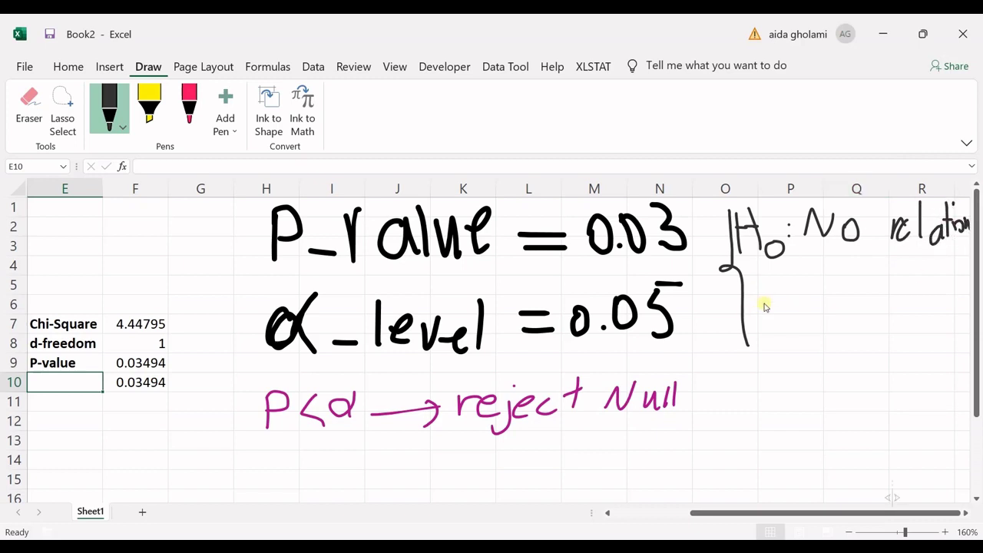
Handwrite "H2: Significant" in dark grey below the H0 line, inside the curly brace.
{"action": "mouse_move", "coordinate": [762, 290]}
{"action": "left_mouse_down"}
{"action": "mouse_move", "coordinate": [760, 326]}
{"action": "mouse_move", "coordinate": [782, 324]}
{"action": "mouse_move", "coordinate": [782, 302]}
{"action": "mouse_move", "coordinate": [801, 338]}
{"action": "left_mouse_up"}
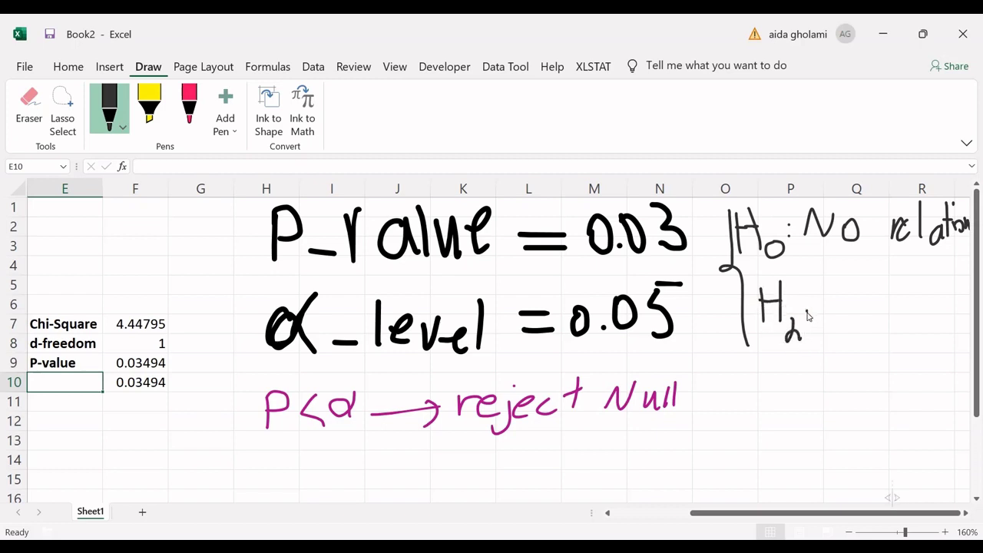
{"action": "left_click", "coordinate": [807, 309]}
{"action": "left_click", "coordinate": [806, 315]}
{"action": "mouse_move", "coordinate": [817, 284]}
{"action": "left_mouse_down"}
{"action": "mouse_move", "coordinate": [845, 286]}
{"action": "mouse_move", "coordinate": [828, 310]}
{"action": "left_mouse_up"}
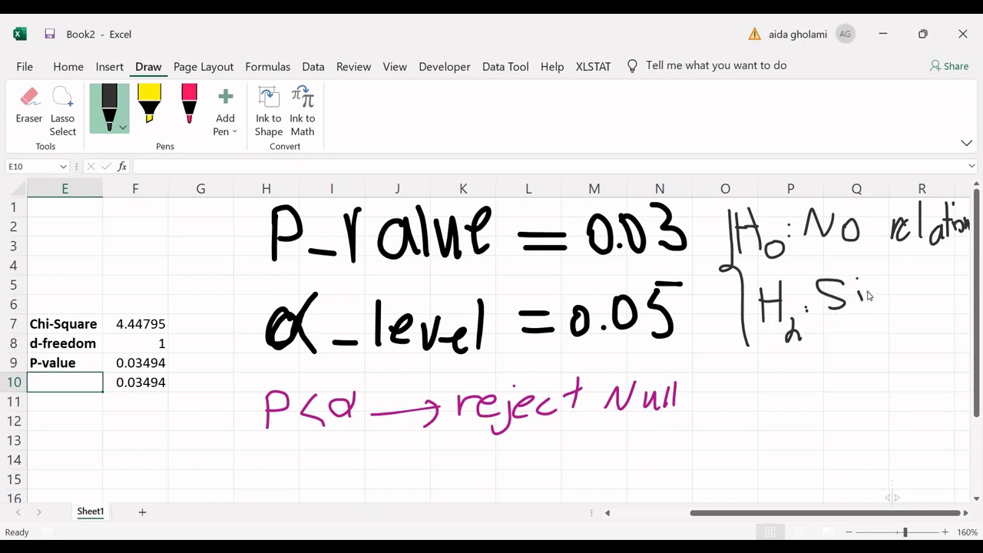
{"action": "mouse_move", "coordinate": [885, 286]}
{"action": "left_mouse_down"}
{"action": "mouse_move", "coordinate": [874, 324]}
{"action": "mouse_move", "coordinate": [909, 303]}
{"action": "mouse_move", "coordinate": [922, 266]}
{"action": "mouse_move", "coordinate": [918, 306]}
{"action": "mouse_move", "coordinate": [944, 292]}
{"action": "mouse_move", "coordinate": [931, 269]}
{"action": "mouse_move", "coordinate": [938, 300]}
{"action": "mouse_move", "coordinate": [969, 295]}
{"action": "left_mouse_up"}
{"action": "mouse_move", "coordinate": [931, 338]}
{"action": "left_mouse_down"}
{"action": "mouse_move", "coordinate": [937, 329]}
{"action": "mouse_move", "coordinate": [966, 349]}
{"action": "mouse_move", "coordinate": [974, 330]}
{"action": "left_mouse_up"}
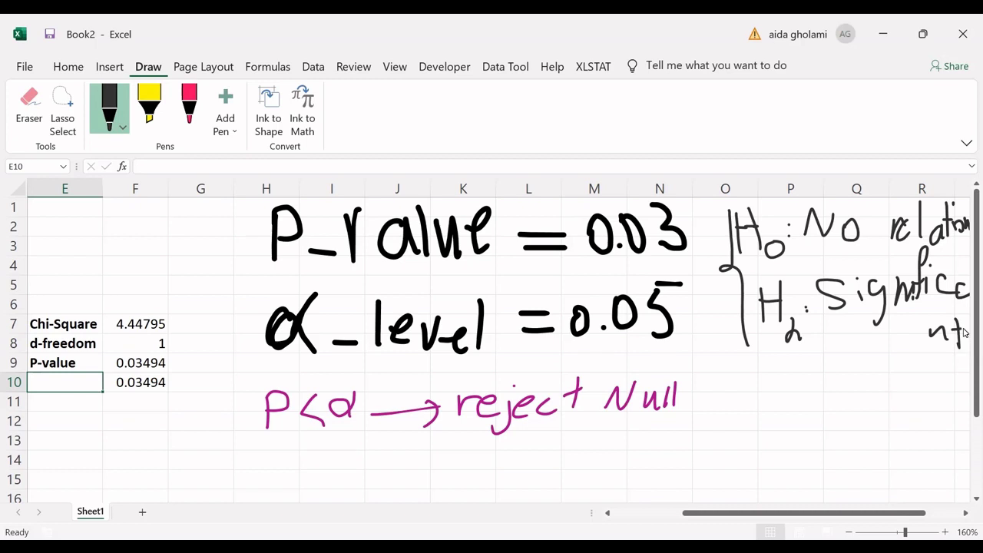
Change the thicker pink pen to black and handwrite "0.03 < α" below the magenta "reject Null" line.
{"action": "left_click", "coordinate": [184, 115]}
{"action": "left_click", "coordinate": [187, 112]}
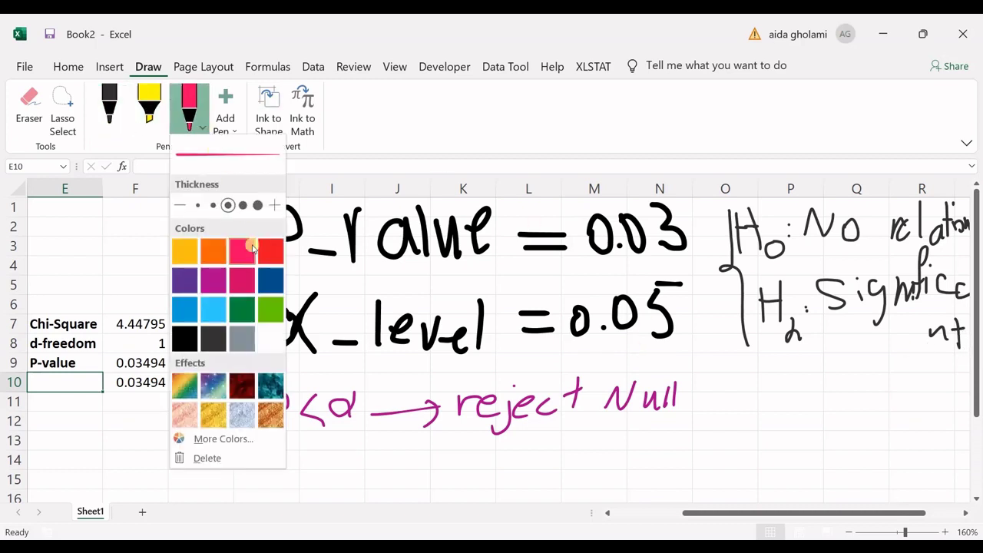
{"action": "left_click", "coordinate": [184, 338]}
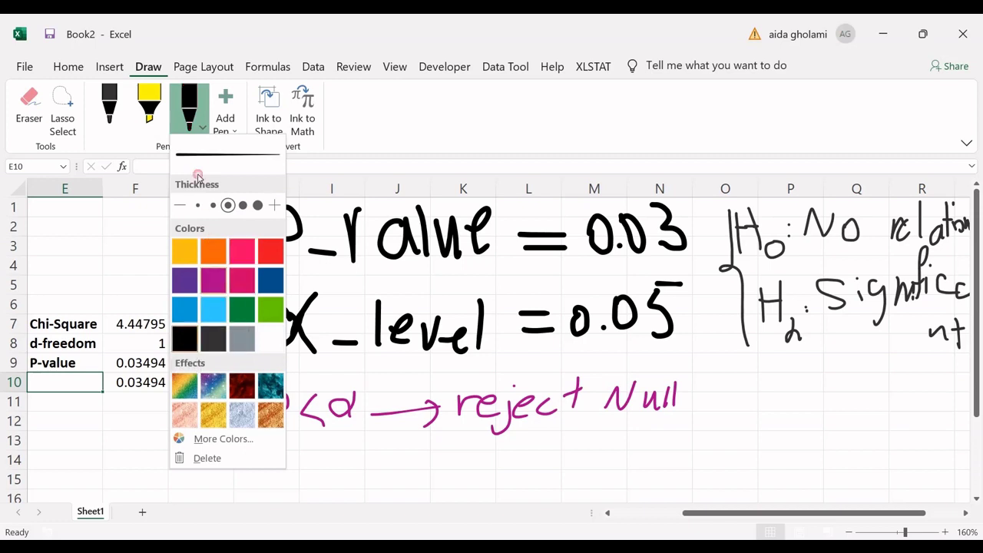
{"action": "left_click", "coordinate": [263, 405]}
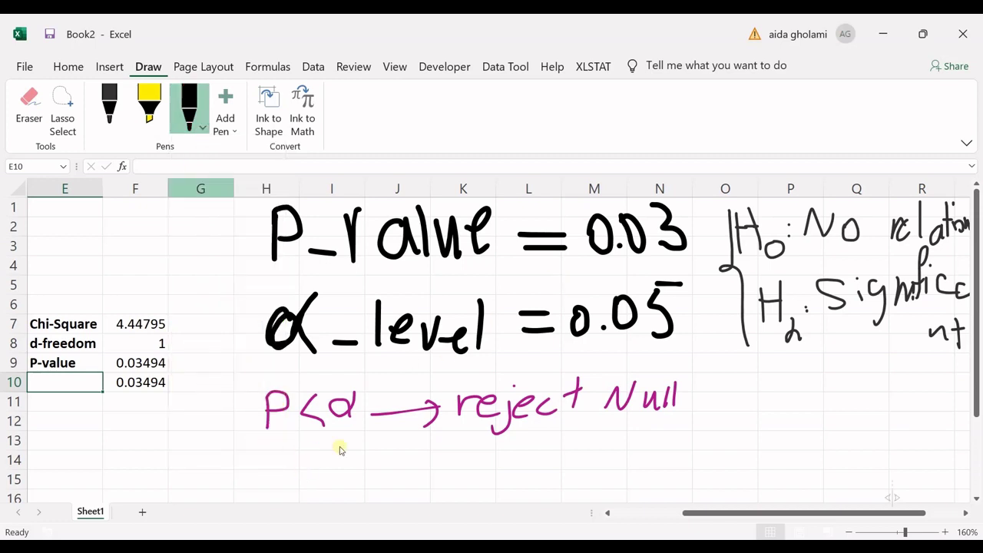
{"action": "mouse_move", "coordinate": [278, 470]}
{"action": "left_mouse_down"}
{"action": "mouse_move", "coordinate": [325, 467]}
{"action": "mouse_move", "coordinate": [346, 479]}
{"action": "mouse_move", "coordinate": [340, 467]}
{"action": "mouse_move", "coordinate": [376, 466]}
{"action": "mouse_move", "coordinate": [390, 489]}
{"action": "mouse_move", "coordinate": [363, 484]}
{"action": "left_mouse_up"}
{"action": "left_click", "coordinate": [311, 471]}
{"action": "left_click_drag", "start_coordinate": [444, 443], "coordinate": [479, 499]}
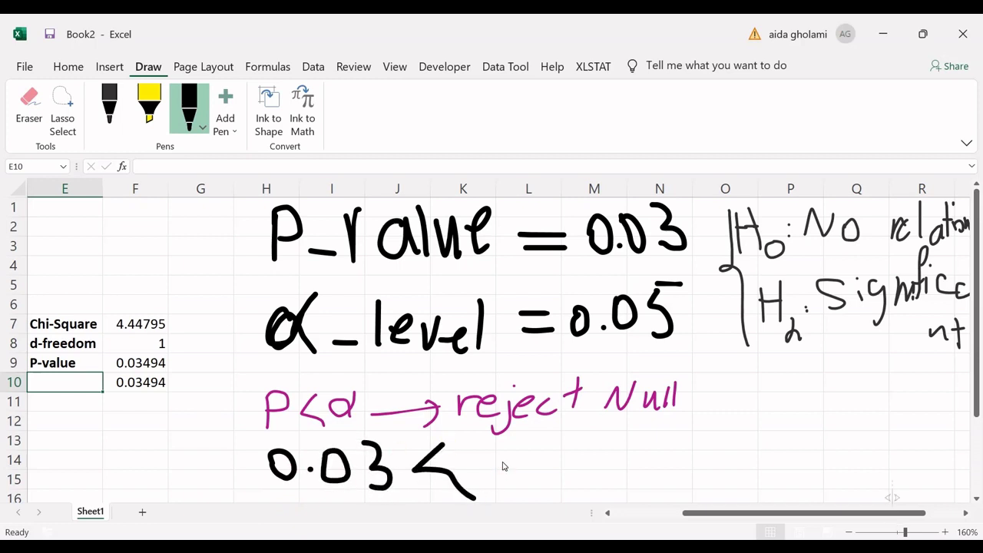
{"action": "mouse_move", "coordinate": [505, 453]}
{"action": "left_mouse_down"}
{"action": "mouse_move", "coordinate": [476, 472]}
{"action": "mouse_move", "coordinate": [510, 480]}
{"action": "left_mouse_up"}
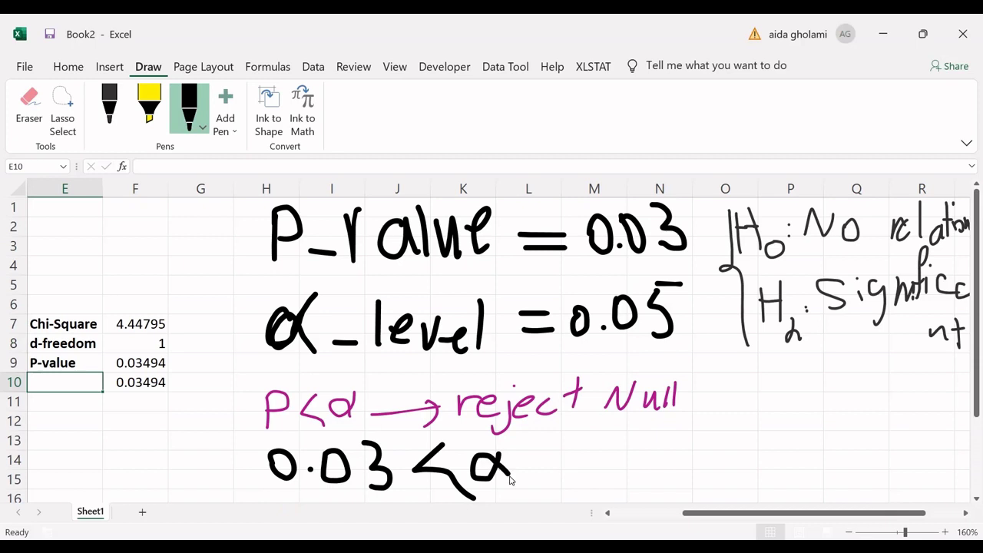
Mark the H0 line with a red cross and the H2 line with a light green check mark, recolouring the thicker pen for each.
{"action": "left_click", "coordinate": [200, 128]}
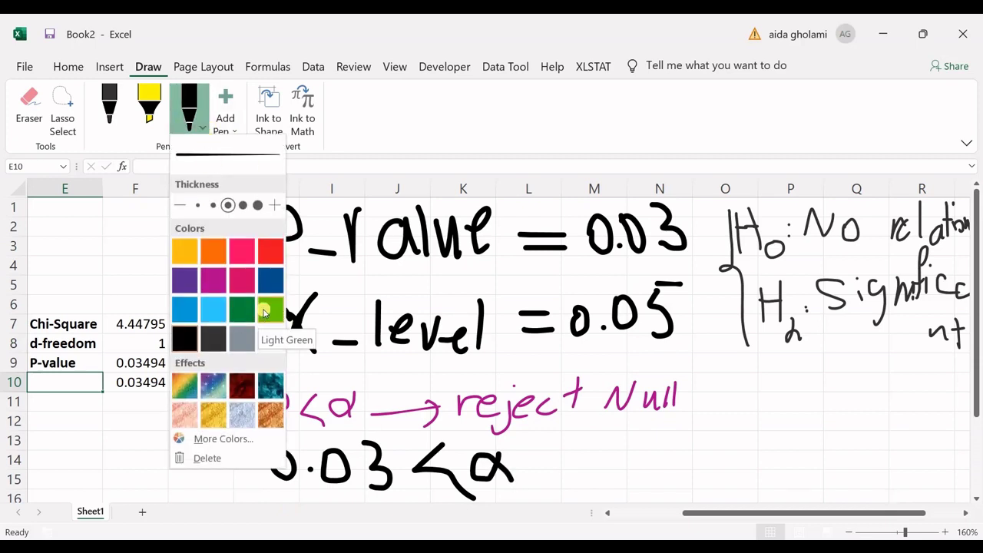
{"action": "left_click", "coordinate": [270, 251]}
{"action": "mouse_move", "coordinate": [712, 216]}
{"action": "left_mouse_down"}
{"action": "mouse_move", "coordinate": [724, 244]}
{"action": "mouse_move", "coordinate": [700, 234]}
{"action": "left_mouse_up"}
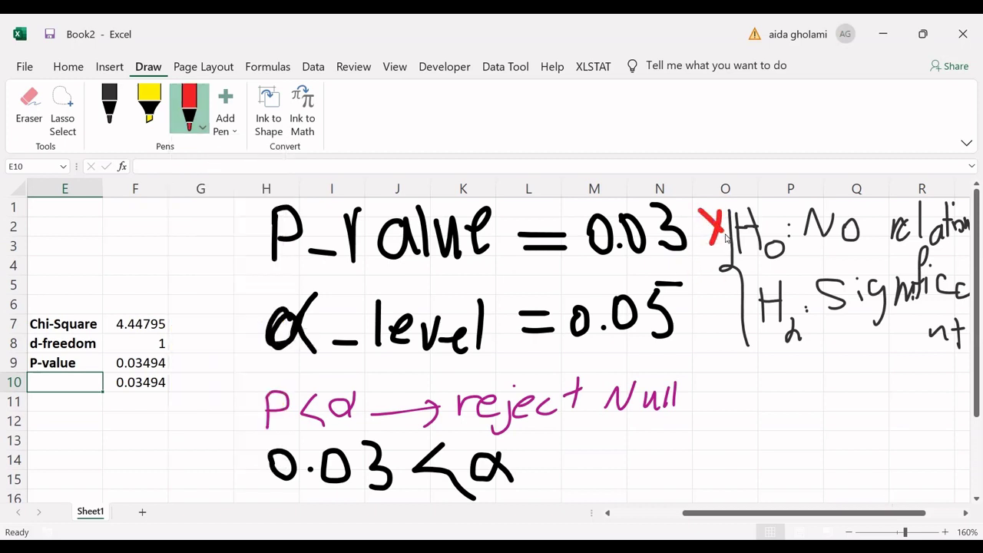
{"action": "left_click", "coordinate": [202, 126]}
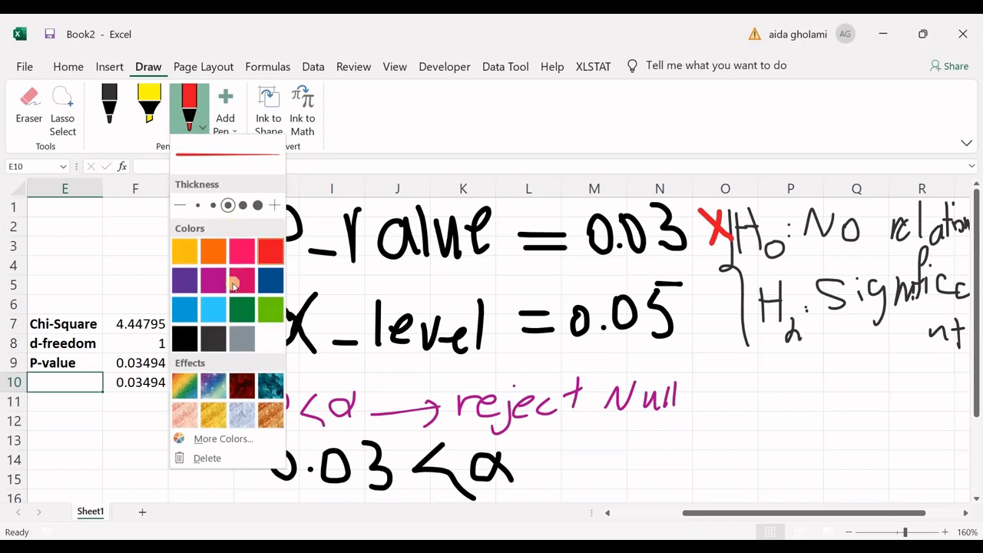
{"action": "left_click", "coordinate": [269, 310]}
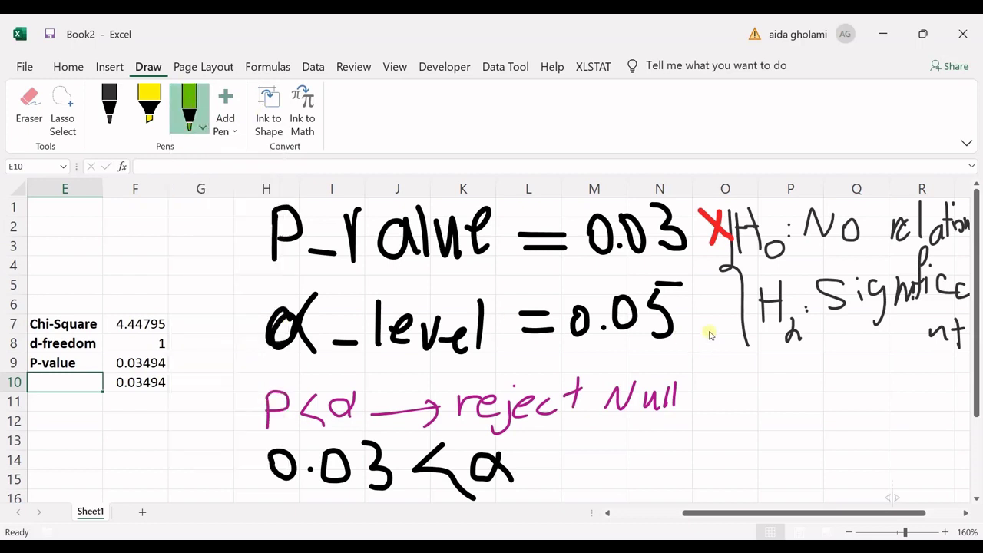
{"action": "mouse_move", "coordinate": [707, 321]}
{"action": "left_mouse_down"}
{"action": "mouse_move", "coordinate": [718, 345]}
{"action": "mouse_move", "coordinate": [761, 275]}
{"action": "left_mouse_up"}
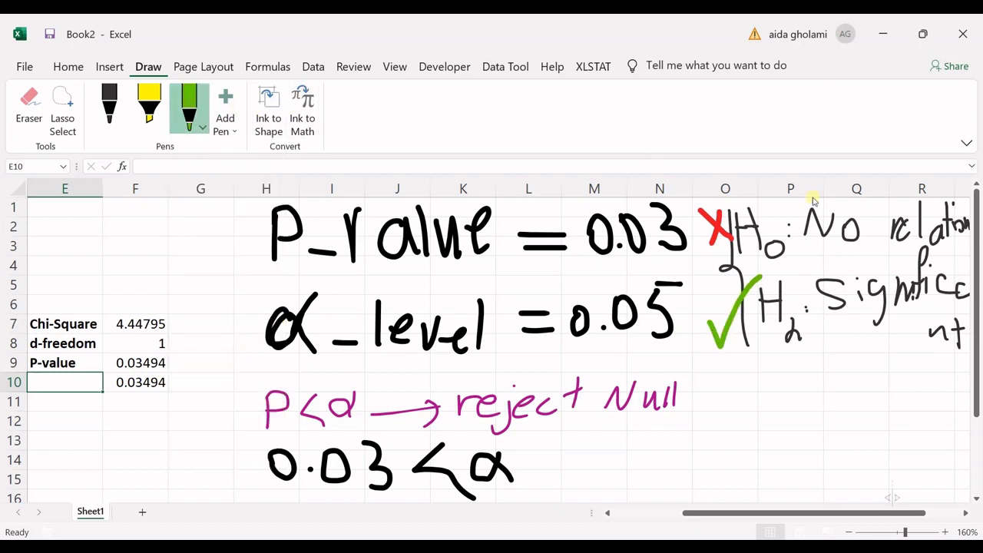